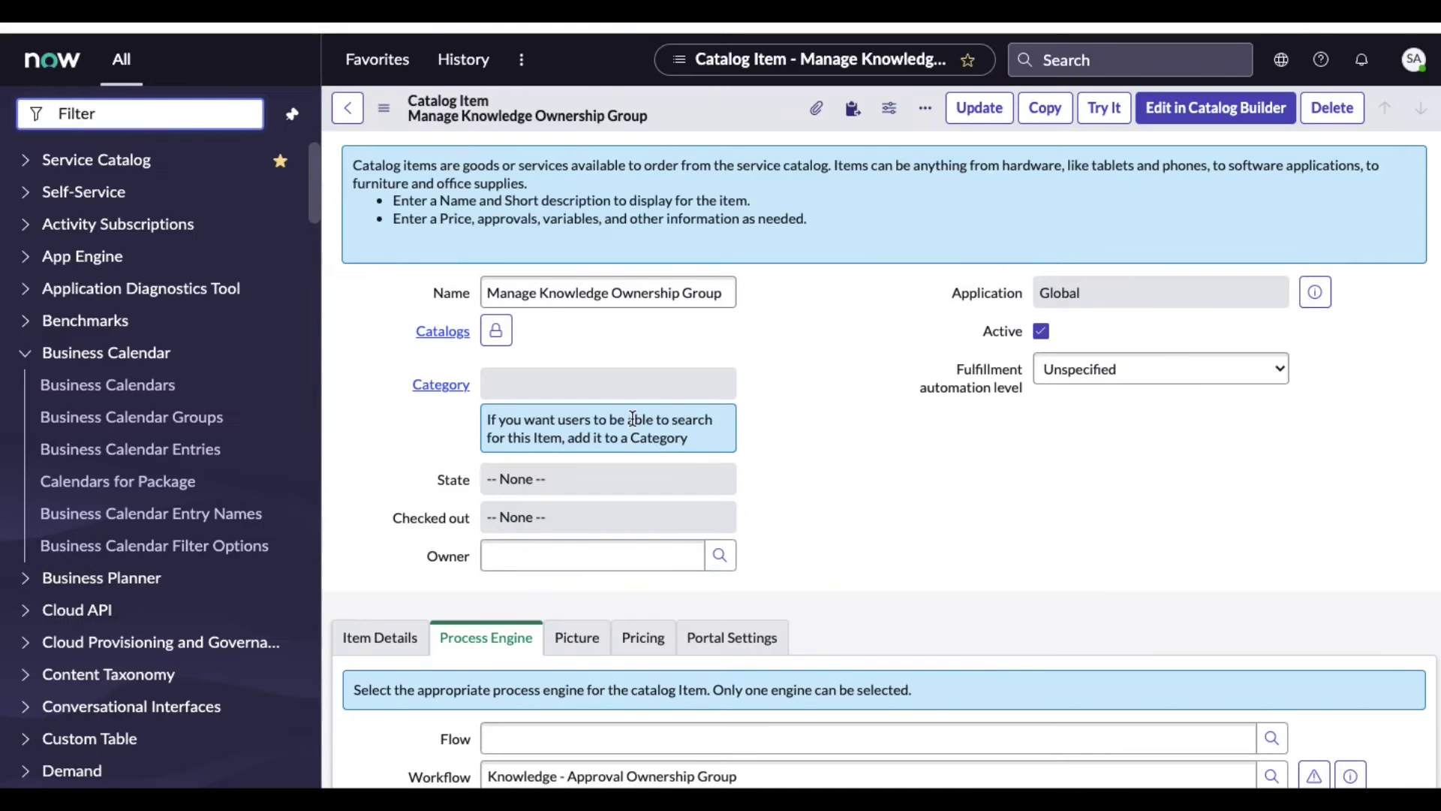
Scroll the Manage Knowledge Ownership Group catalog item down to its Process Engine workflow
scroll(633, 417, "down", 3)
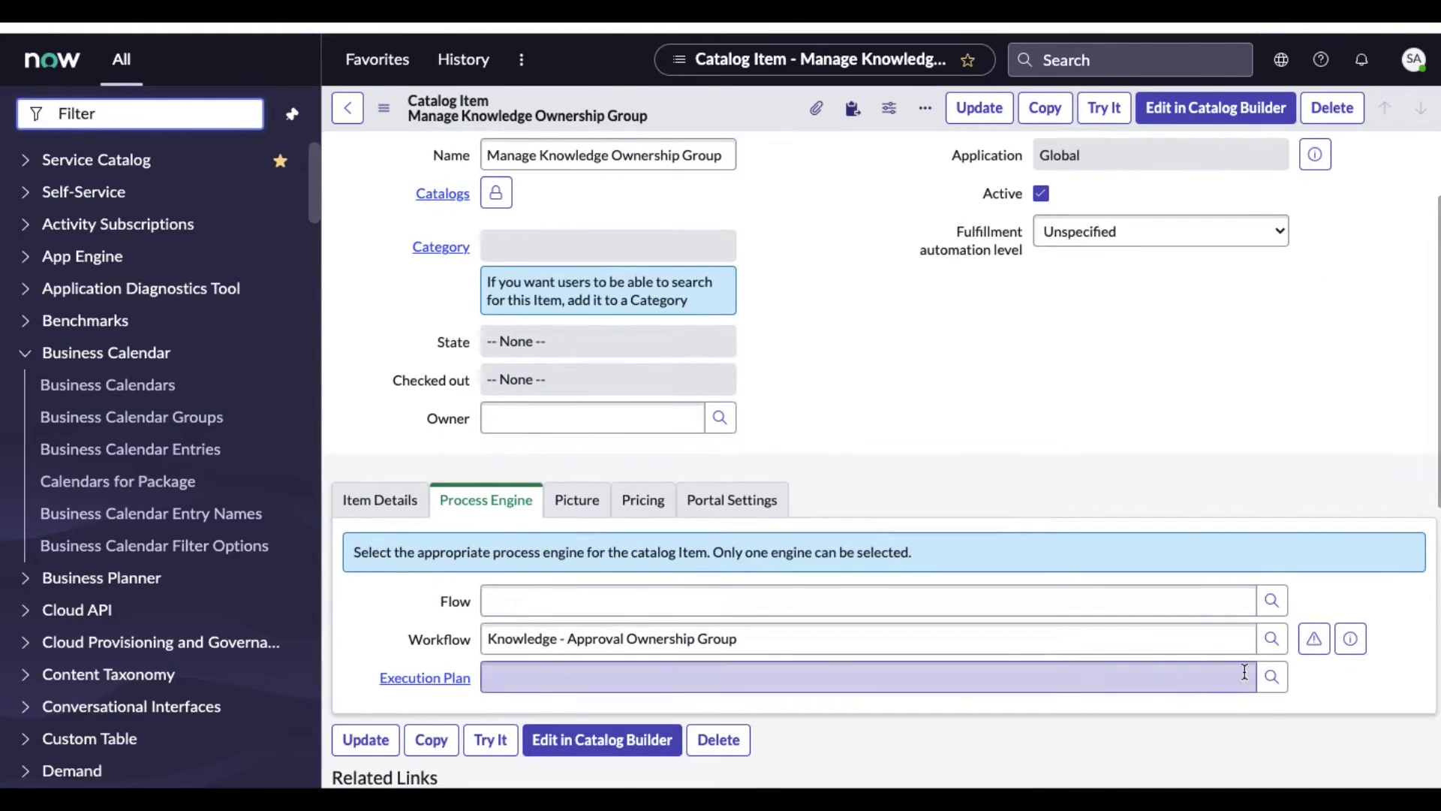
Inspect the Knowledge - Approval Ownership Group workflow diagram, then reload the portal request page
left_click(1311, 645)
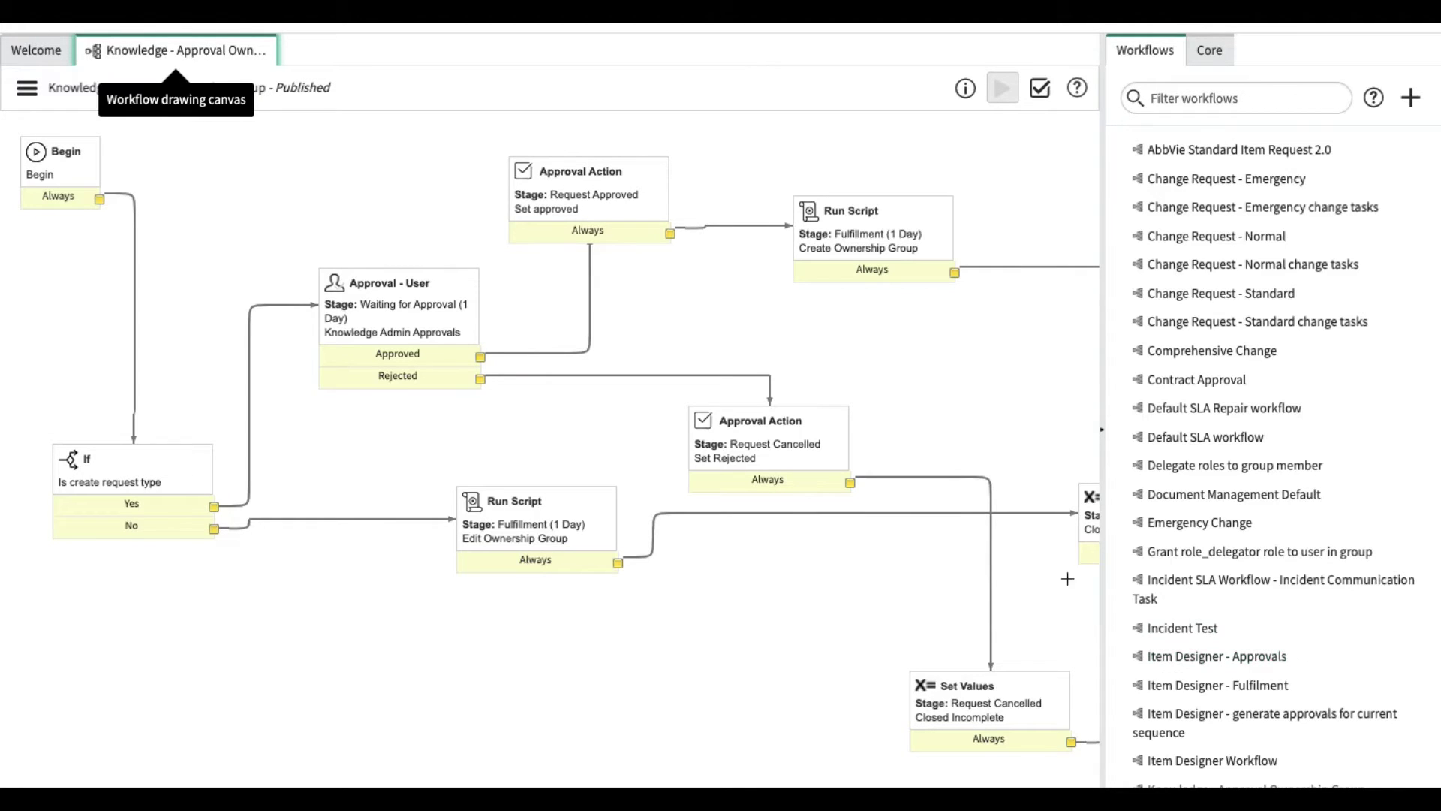
scroll(985, 555, "right", 5)
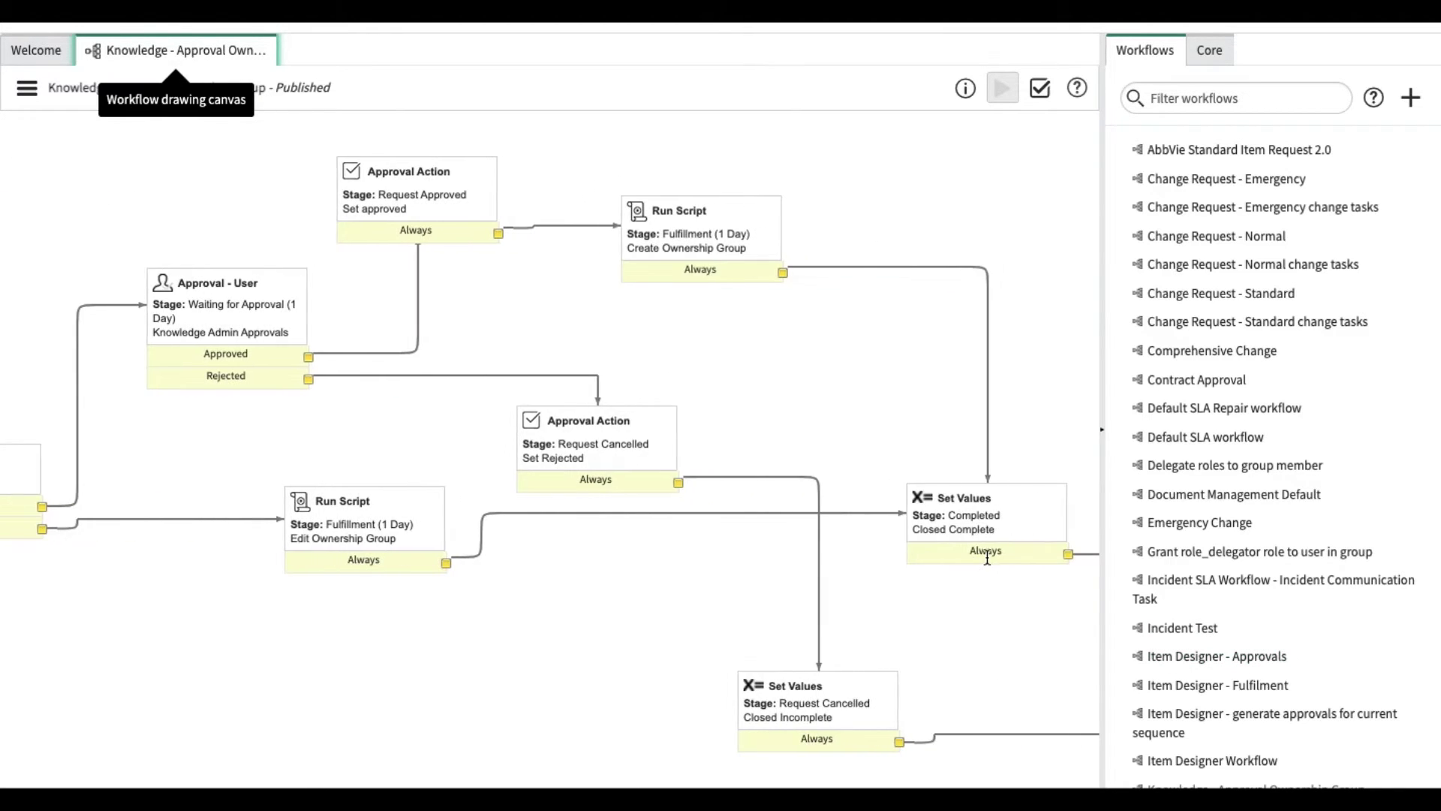
scroll(987, 557, "left", 5)
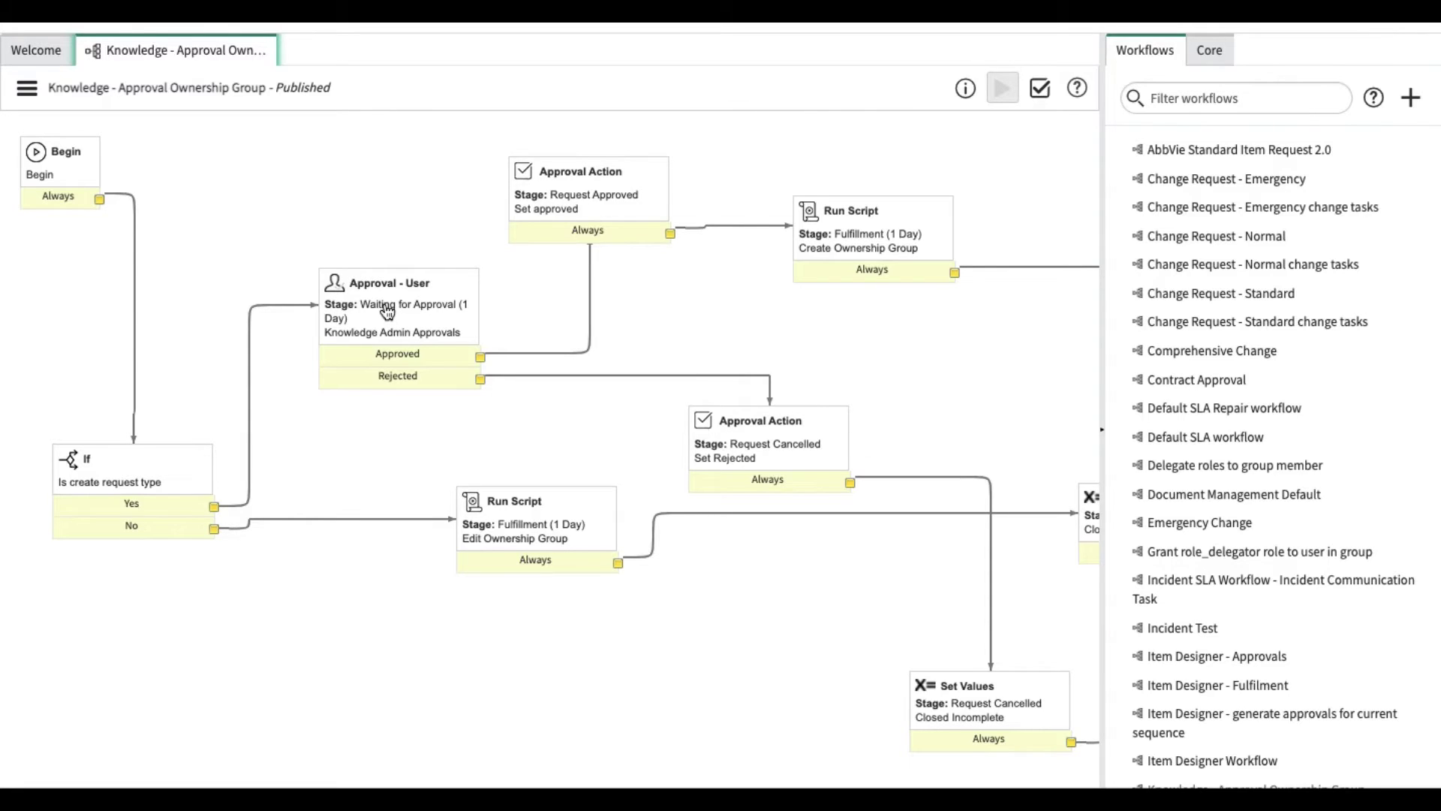
scroll(777, 251, "right", 3)
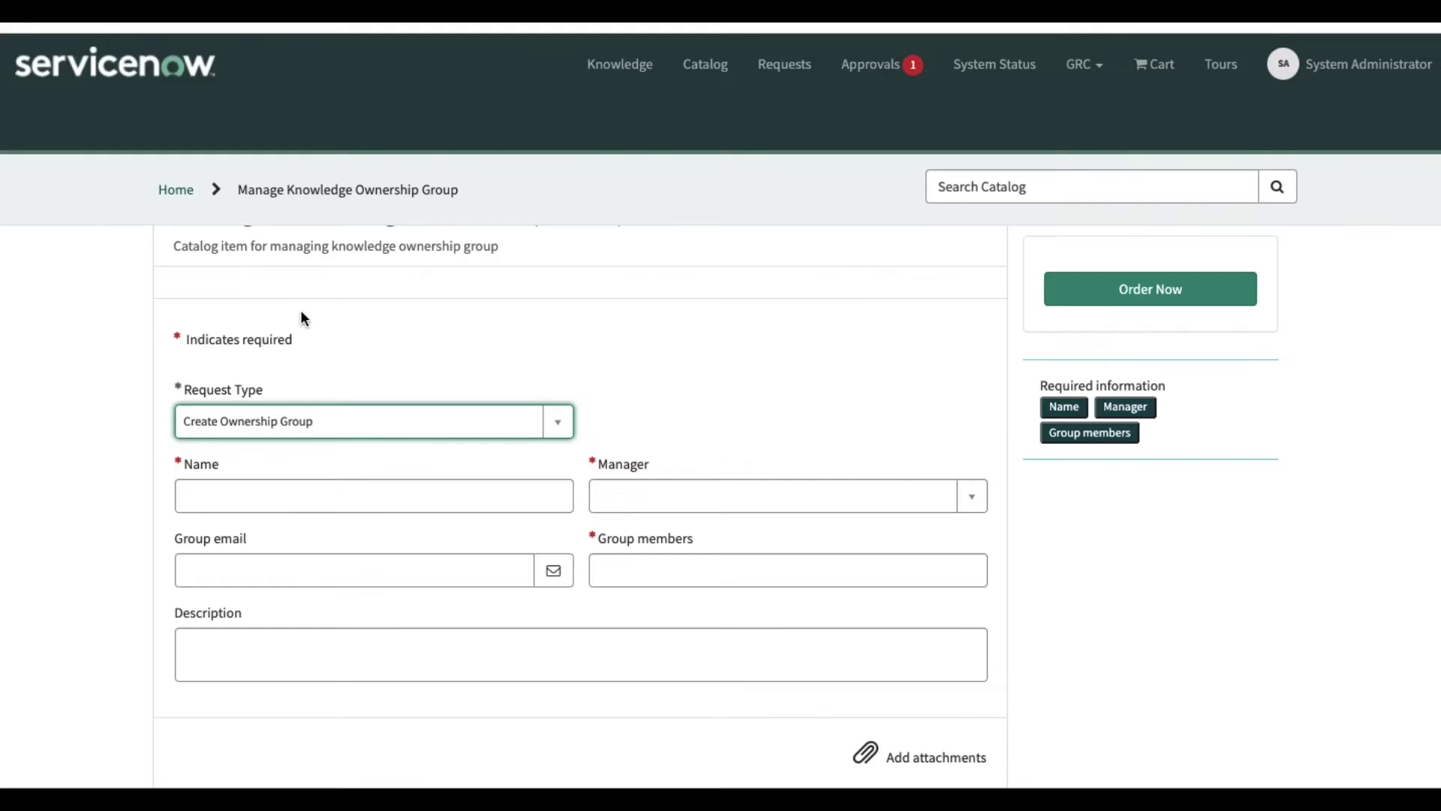
key("super+r")
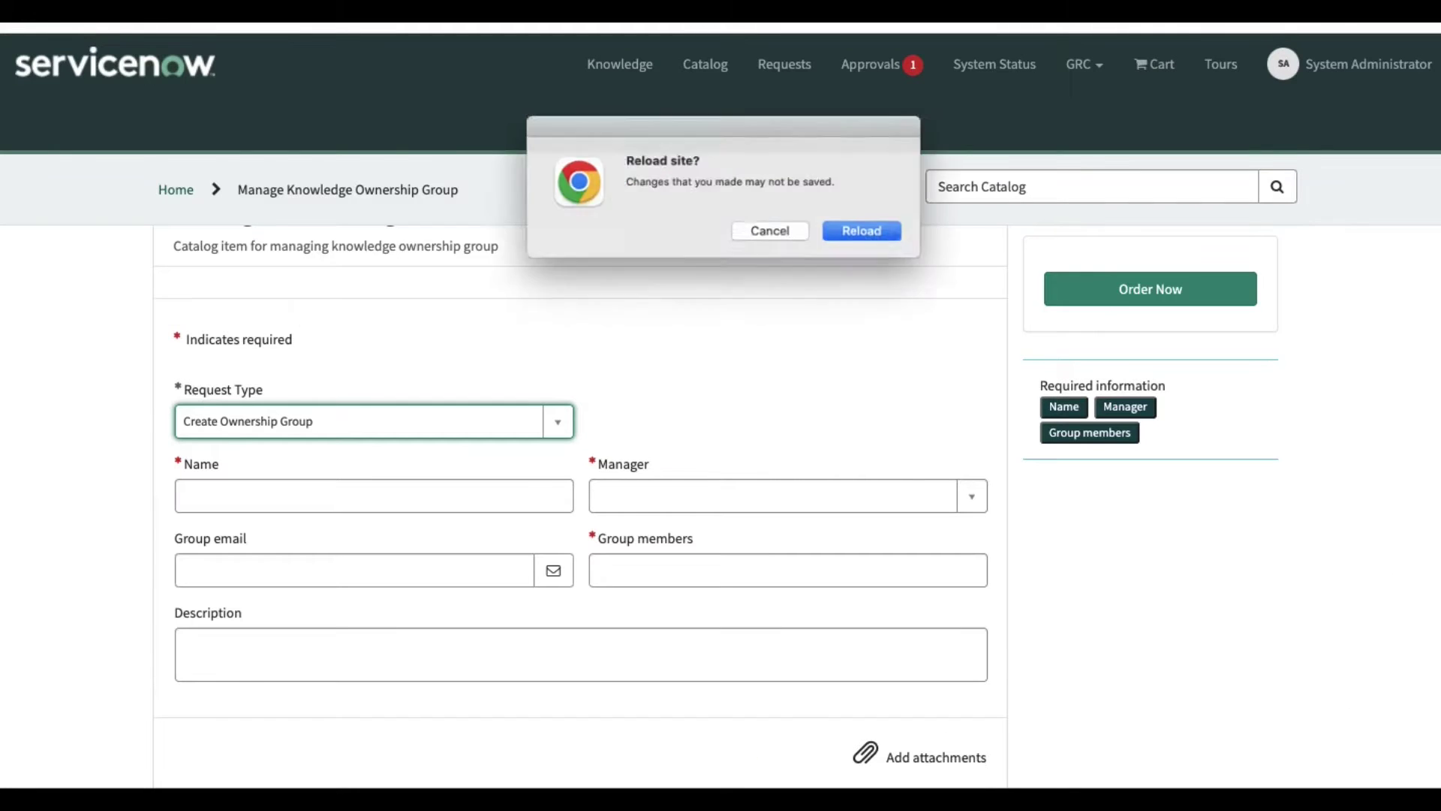
Reload the portal form, choose Create Ownership Group as Request Type, and select the item title
left_click(871, 235)
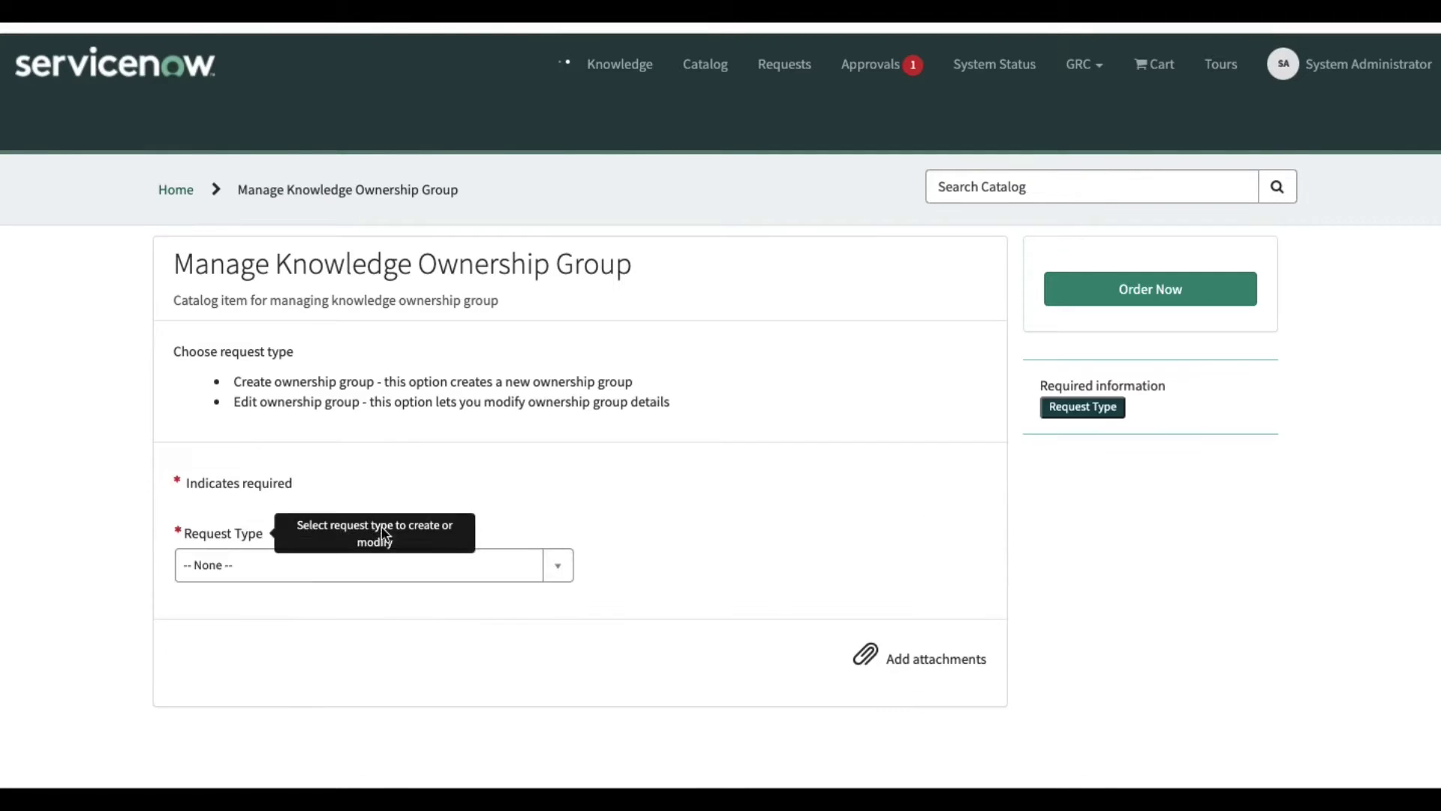
left_click(259, 585)
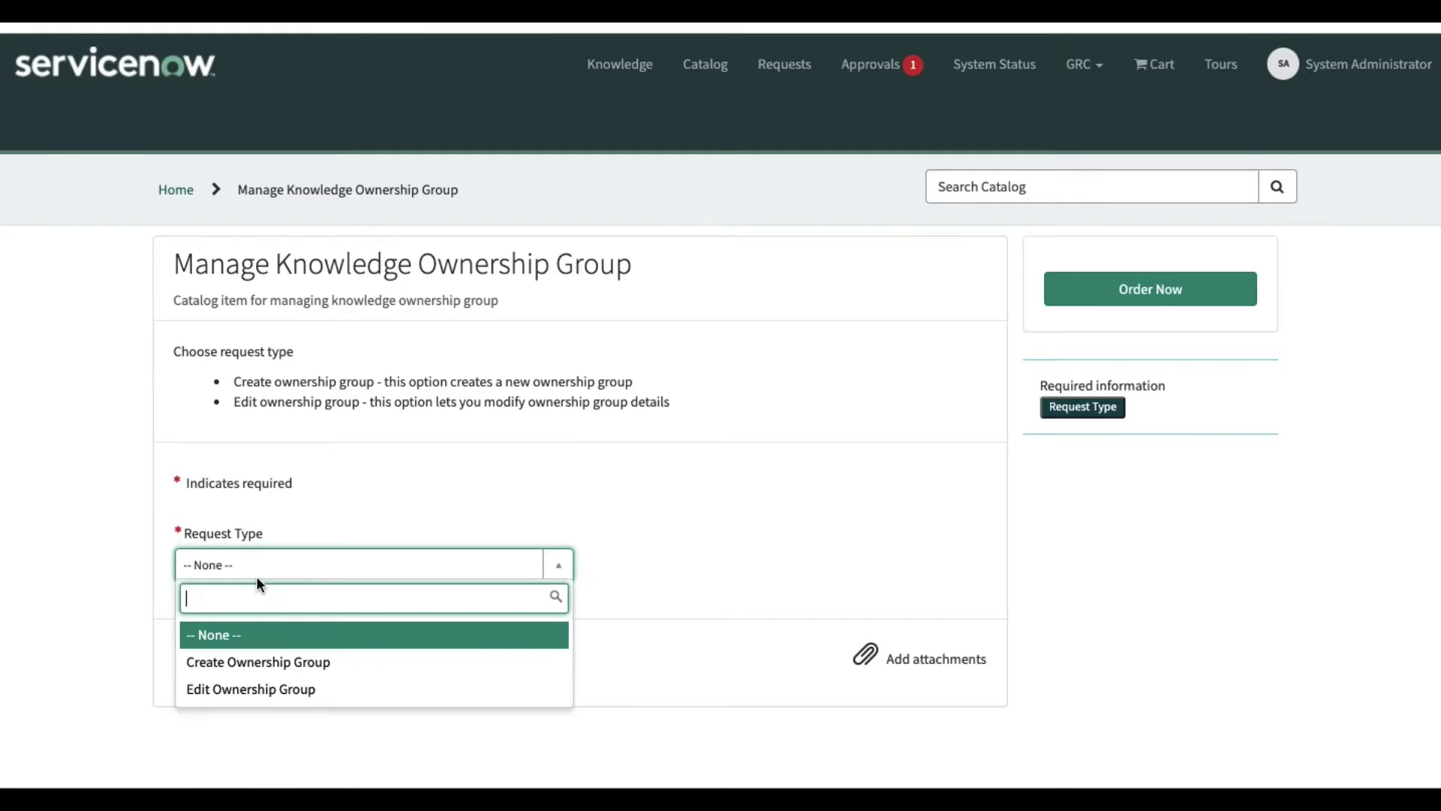
left_click(241, 660)
scroll(337, 655, "down", 2)
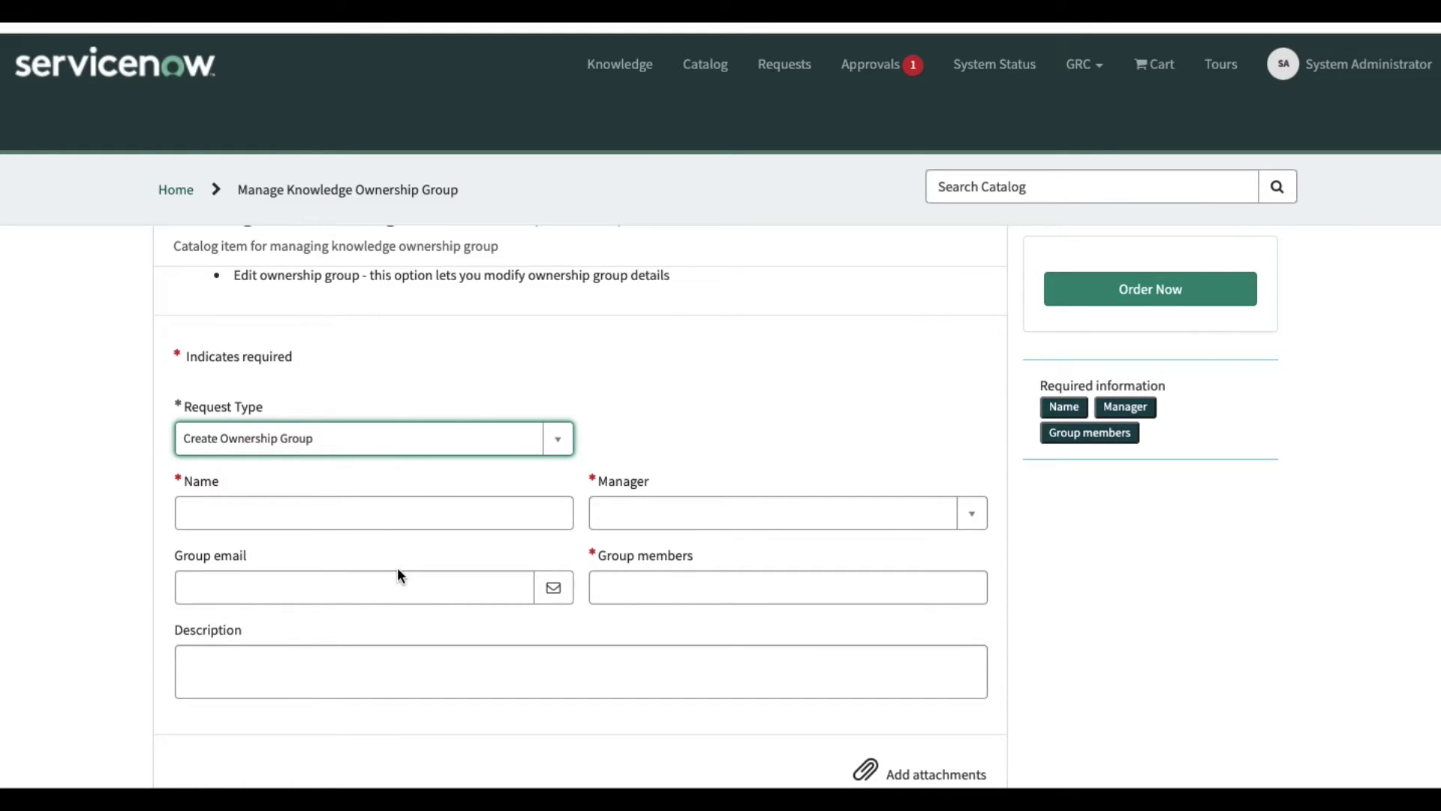
scroll(595, 412, "up", 2)
left_click_drag(630, 267, 163, 266)
key("ctrl+c")
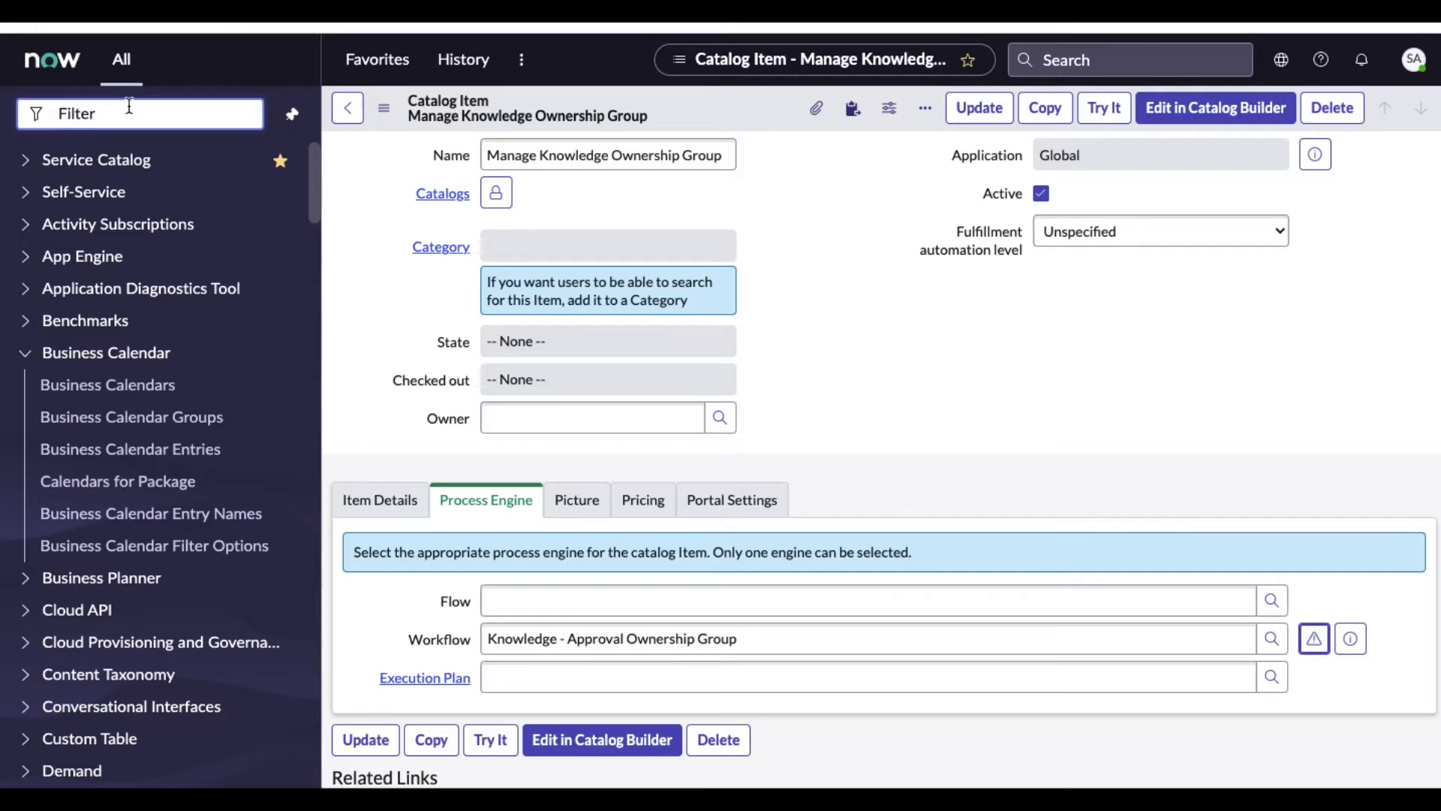
Start a new test from Automated Test Framework > Tests, found via the 'atf' filter
type("atf")
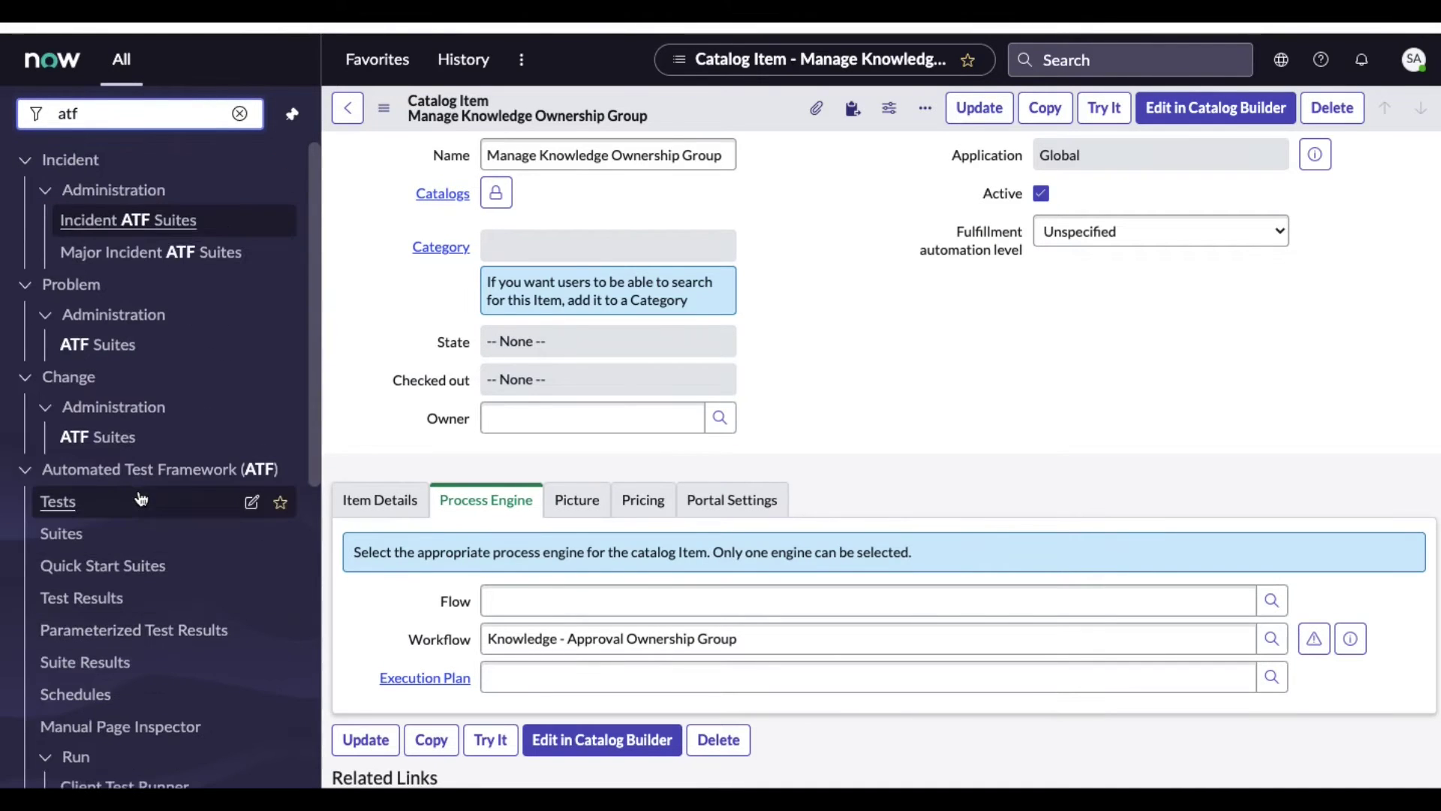
scroll(141, 498, "down", 1)
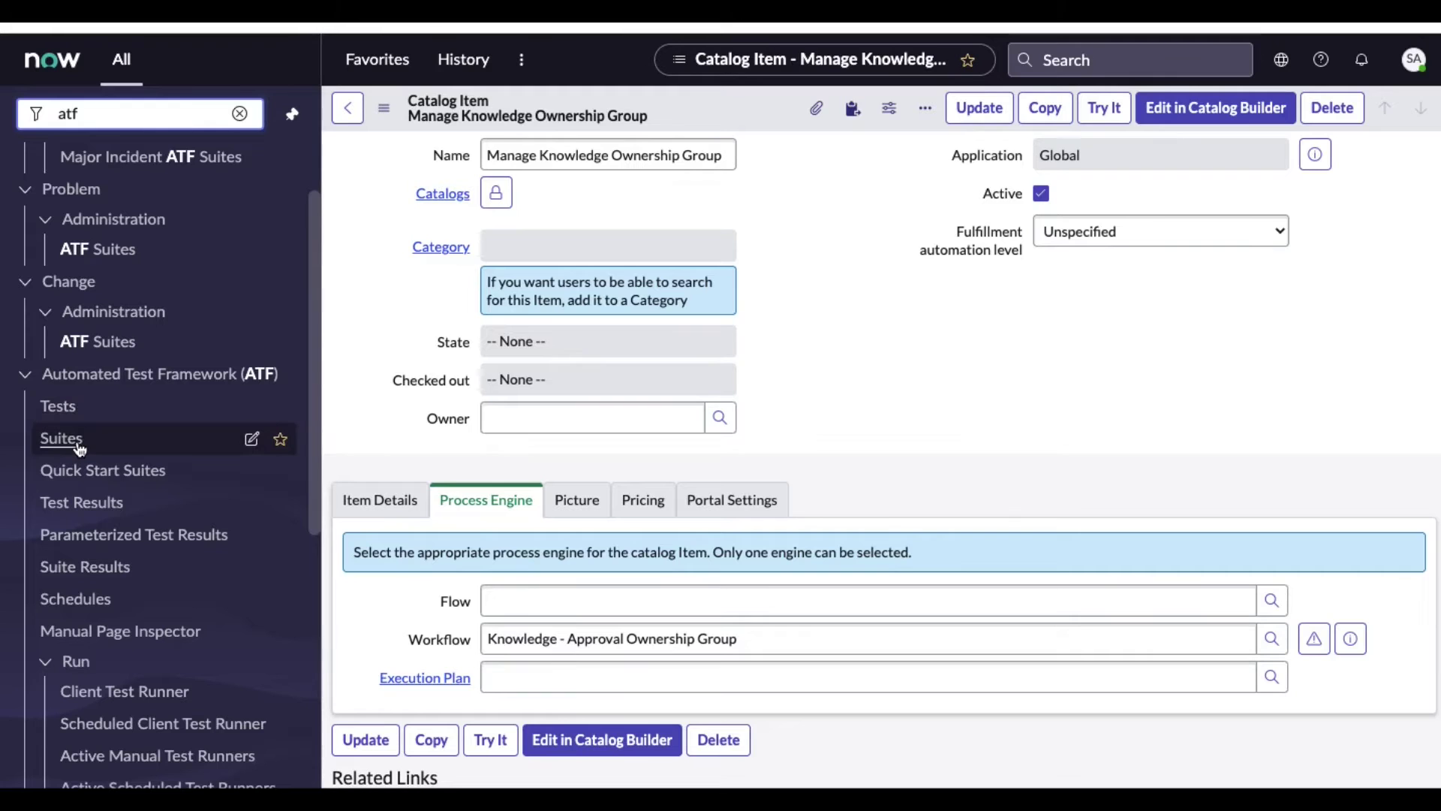
left_click(63, 406)
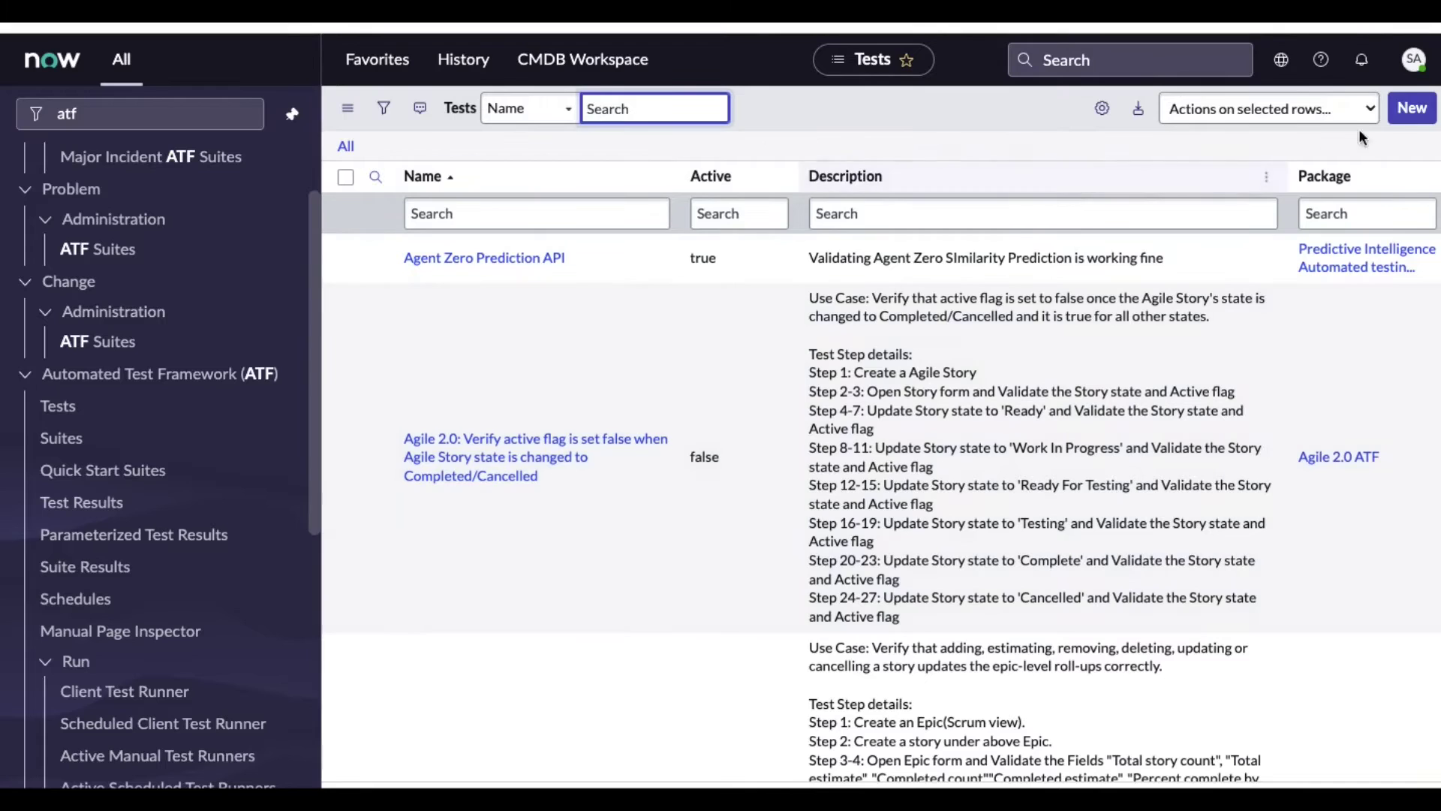
left_click(1426, 120)
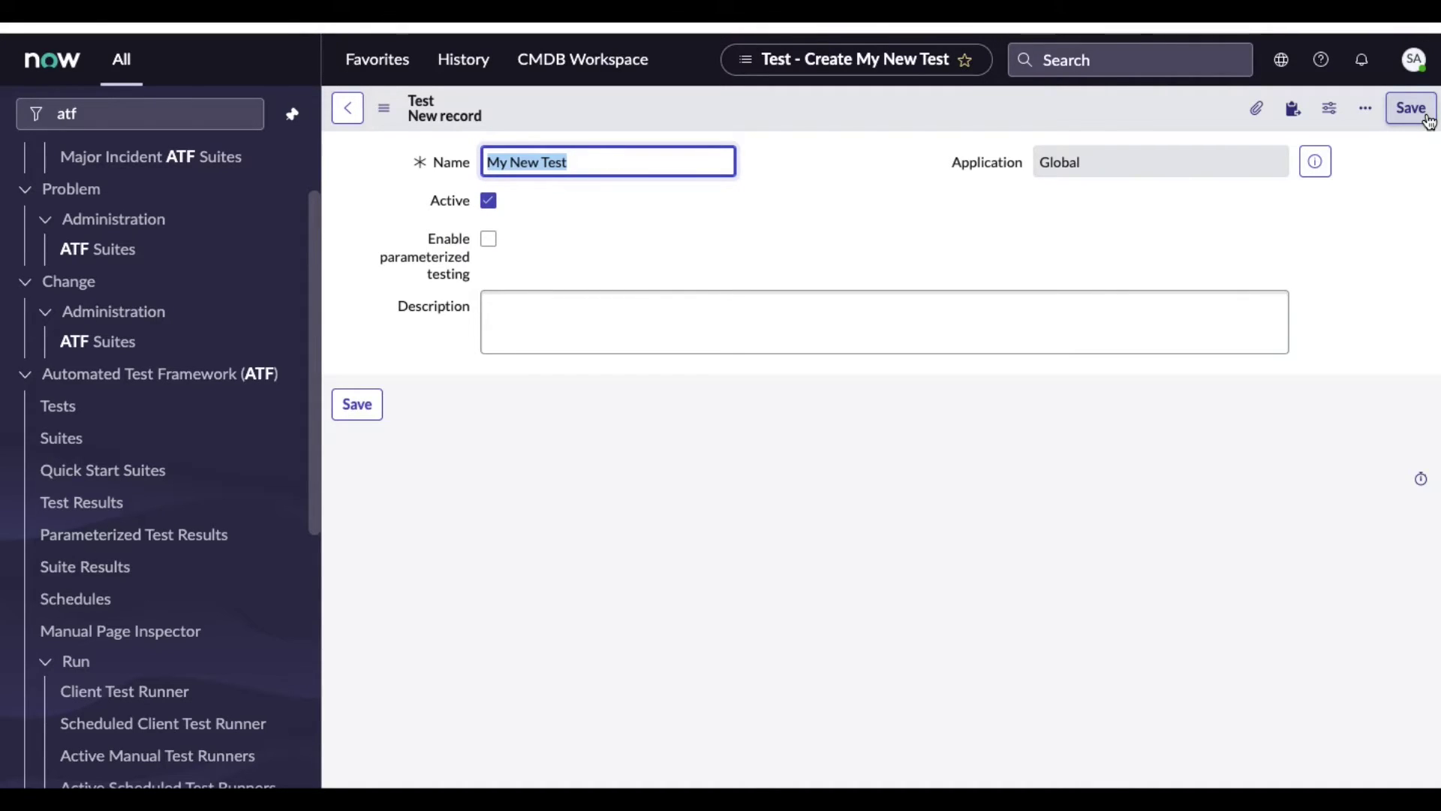
Name the test 'Manage Knowledge Ownership Group Portal' and save it
key("ctrl+v")
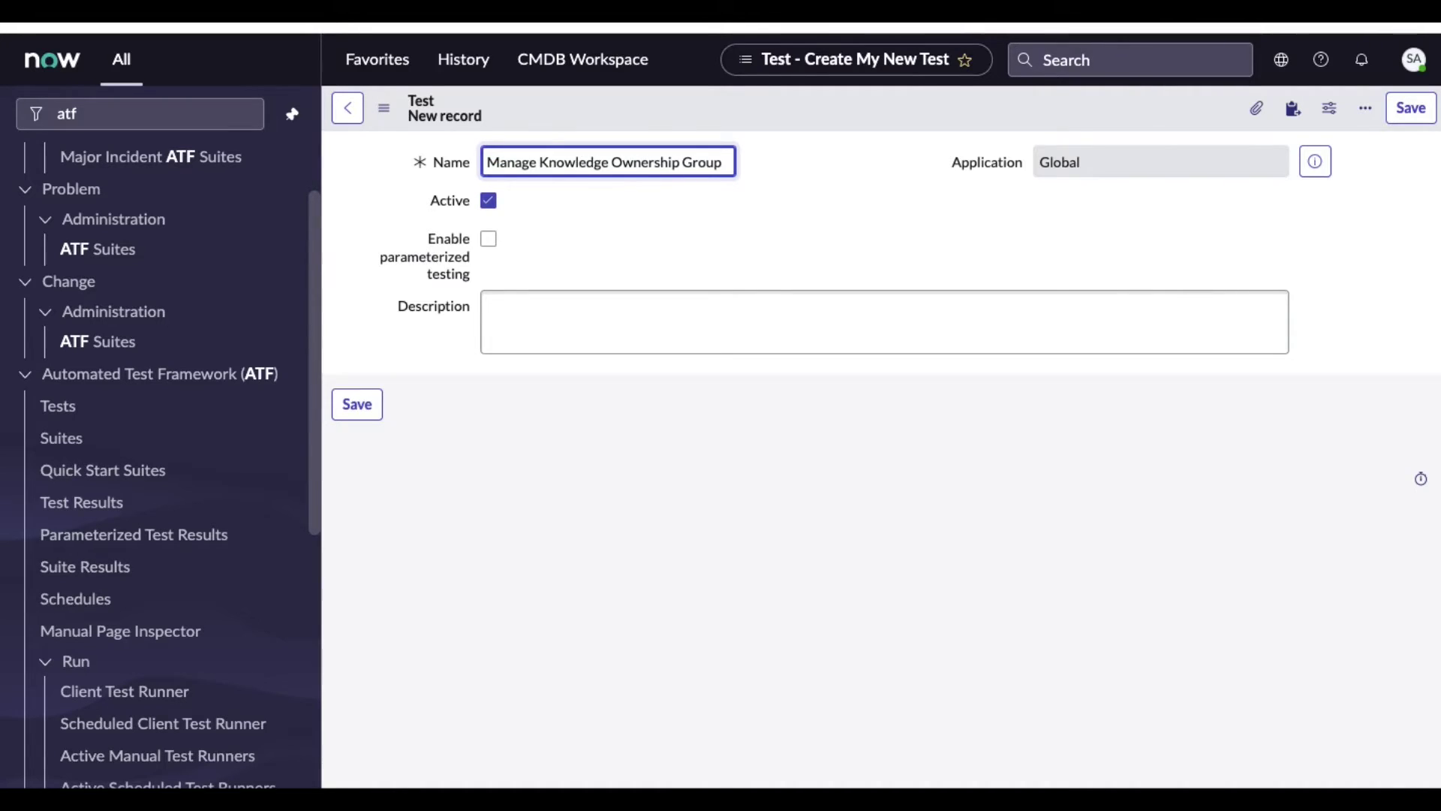
type("Po")
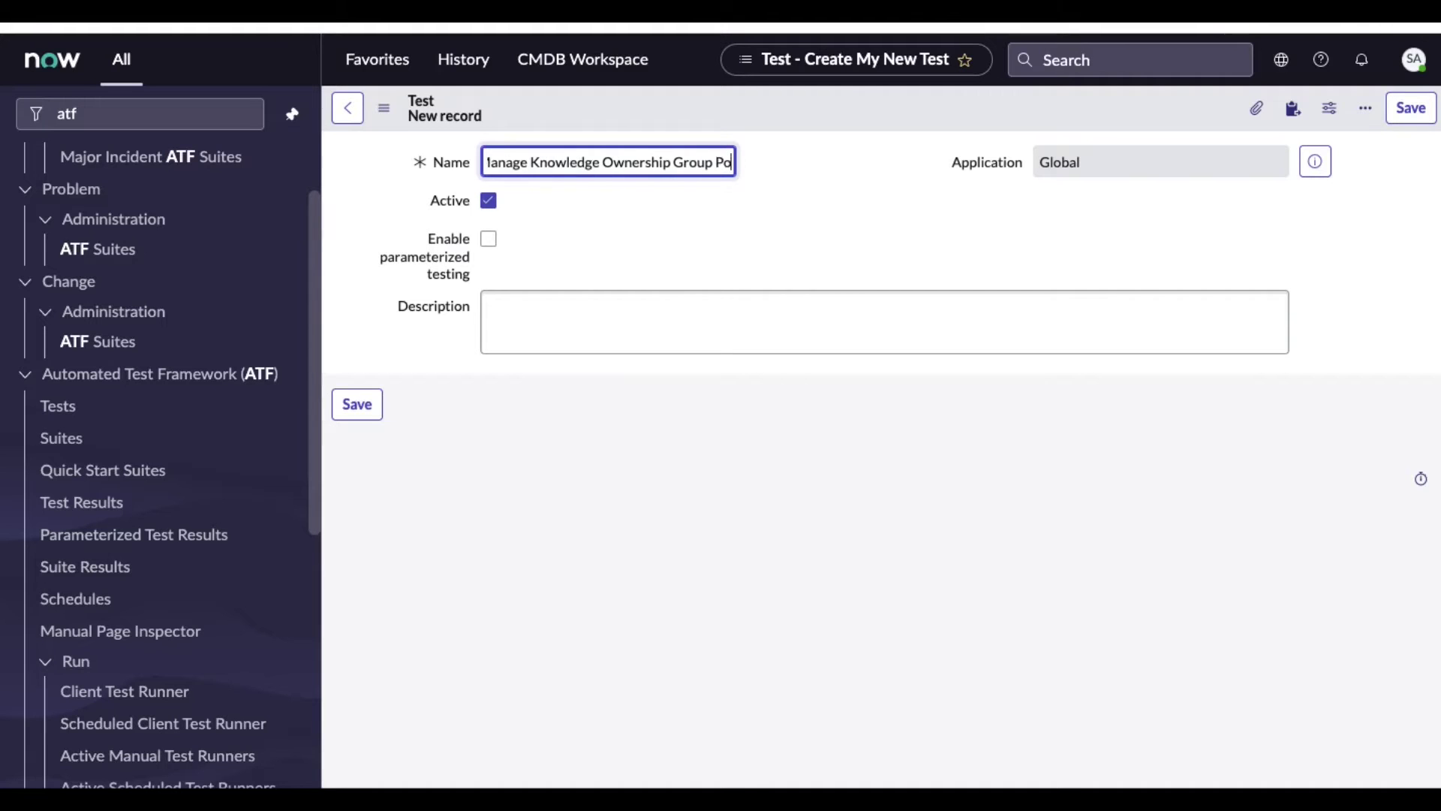
type("rtal")
left_click(729, 269)
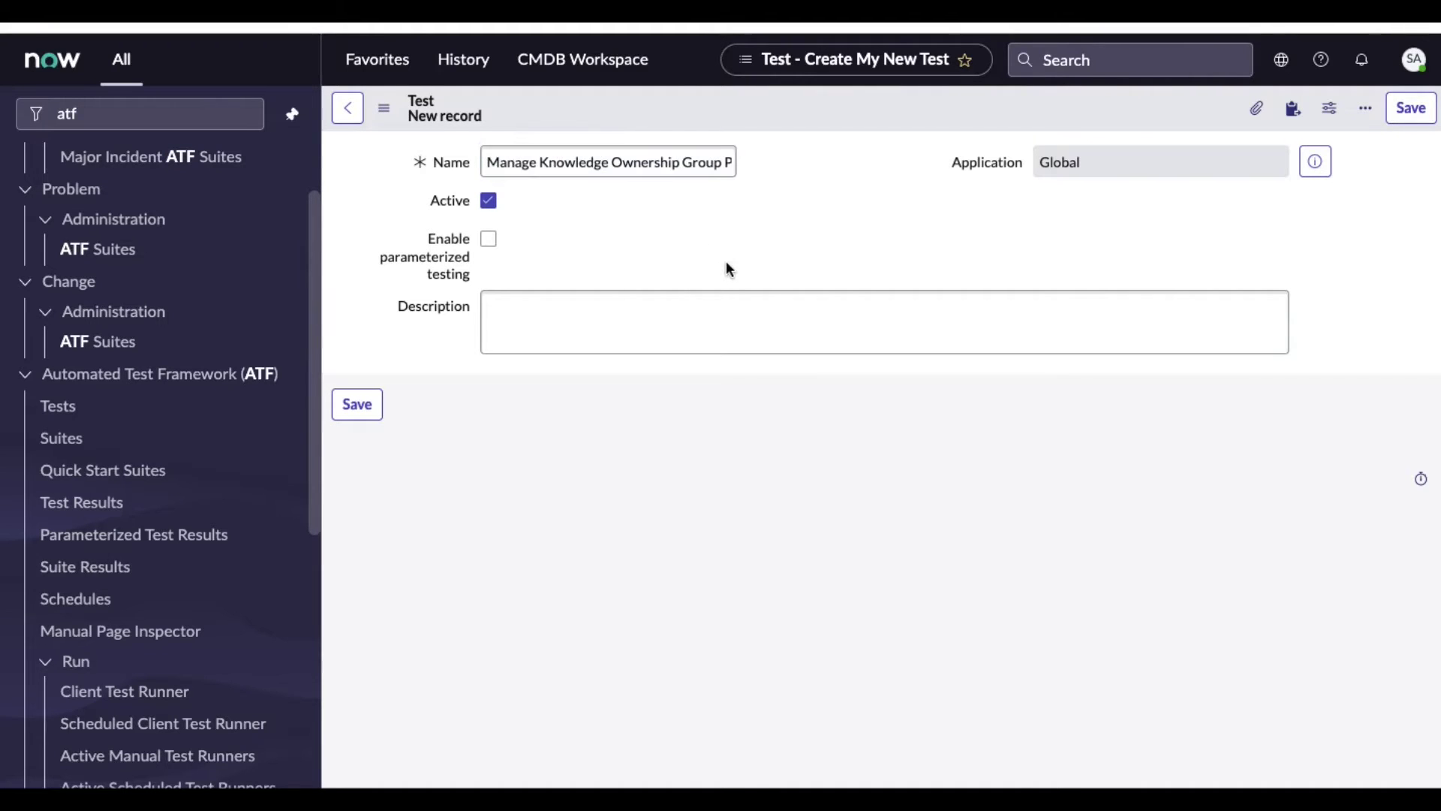
right_click(843, 120)
left_click(854, 135)
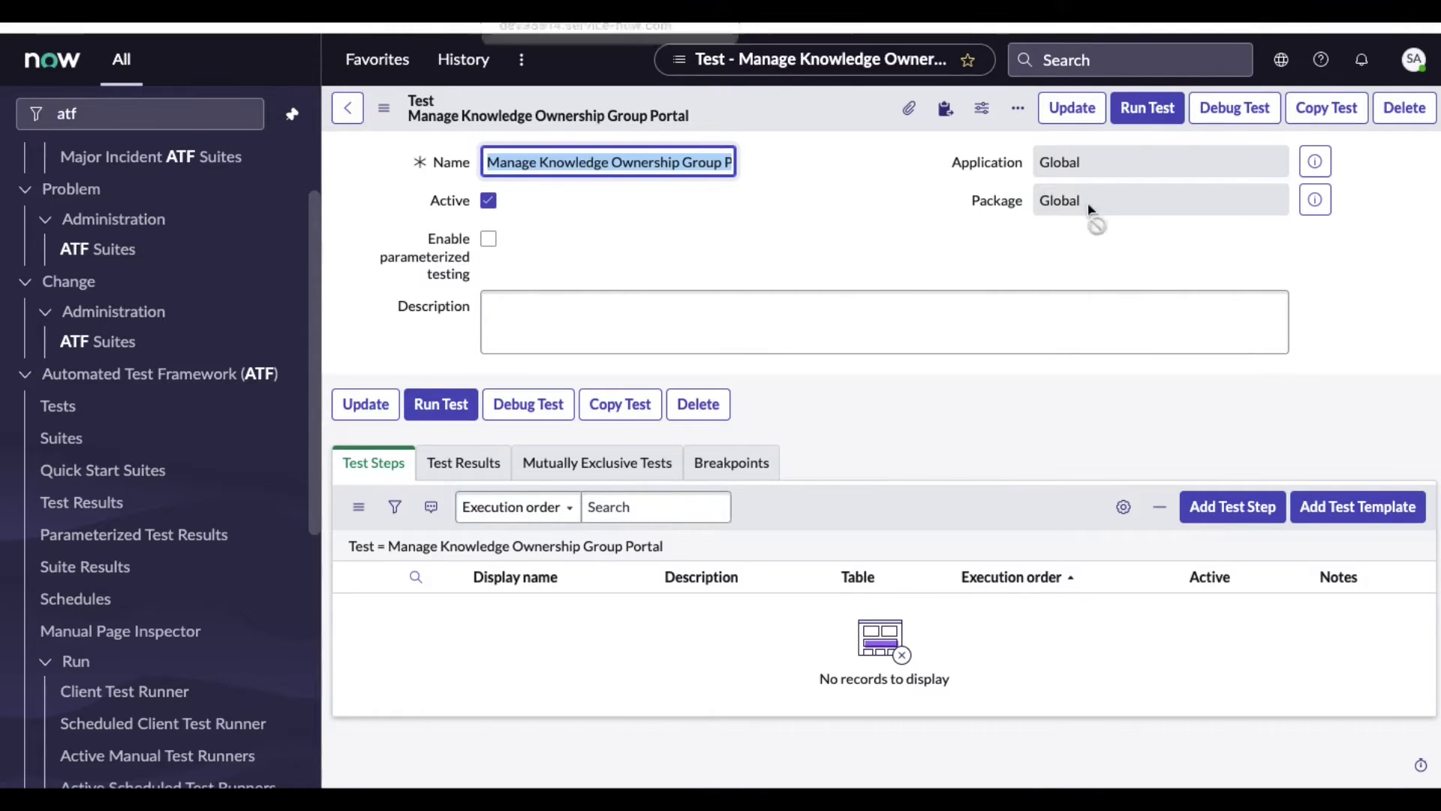
Add a Create a User step to the test
left_click(1218, 509)
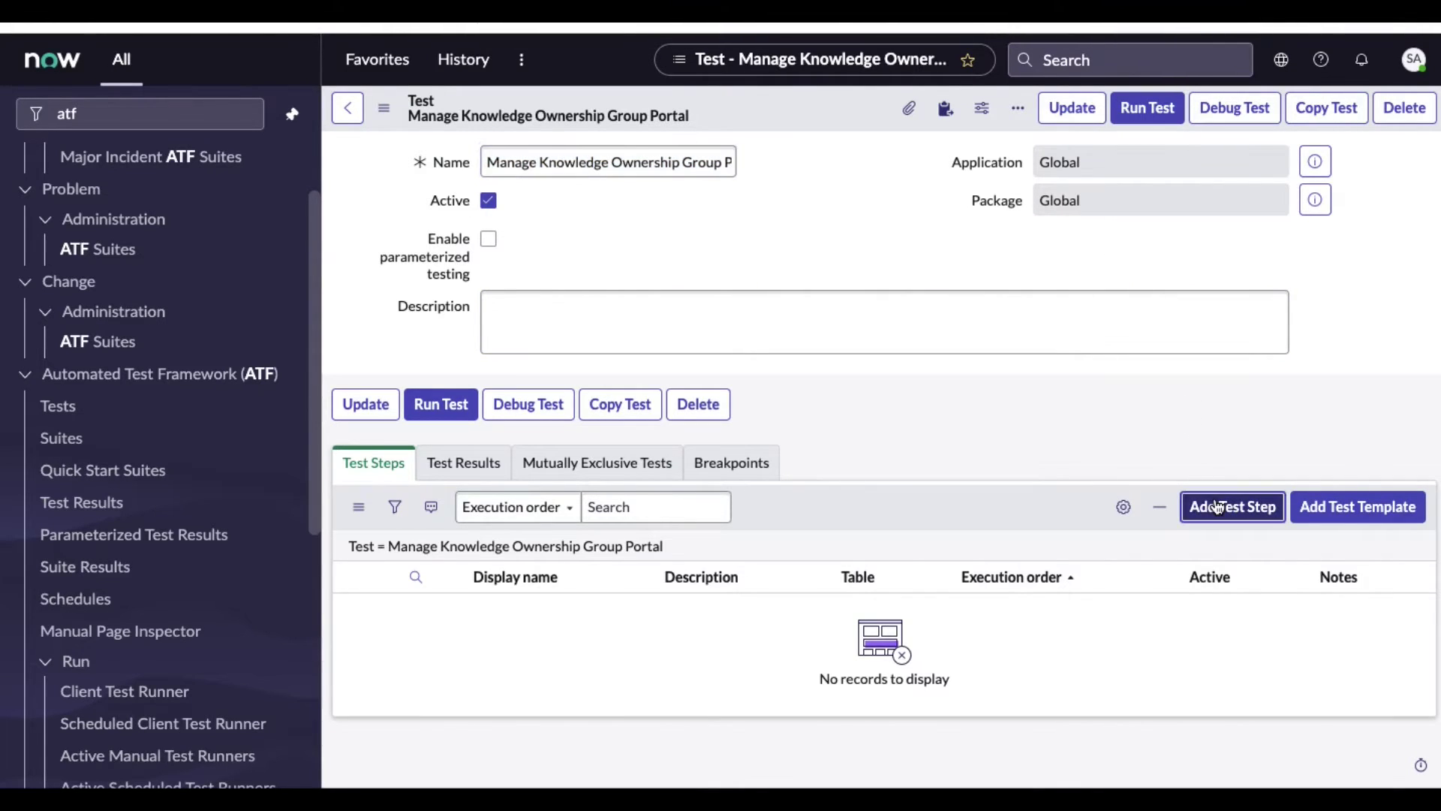
left_click(1218, 508)
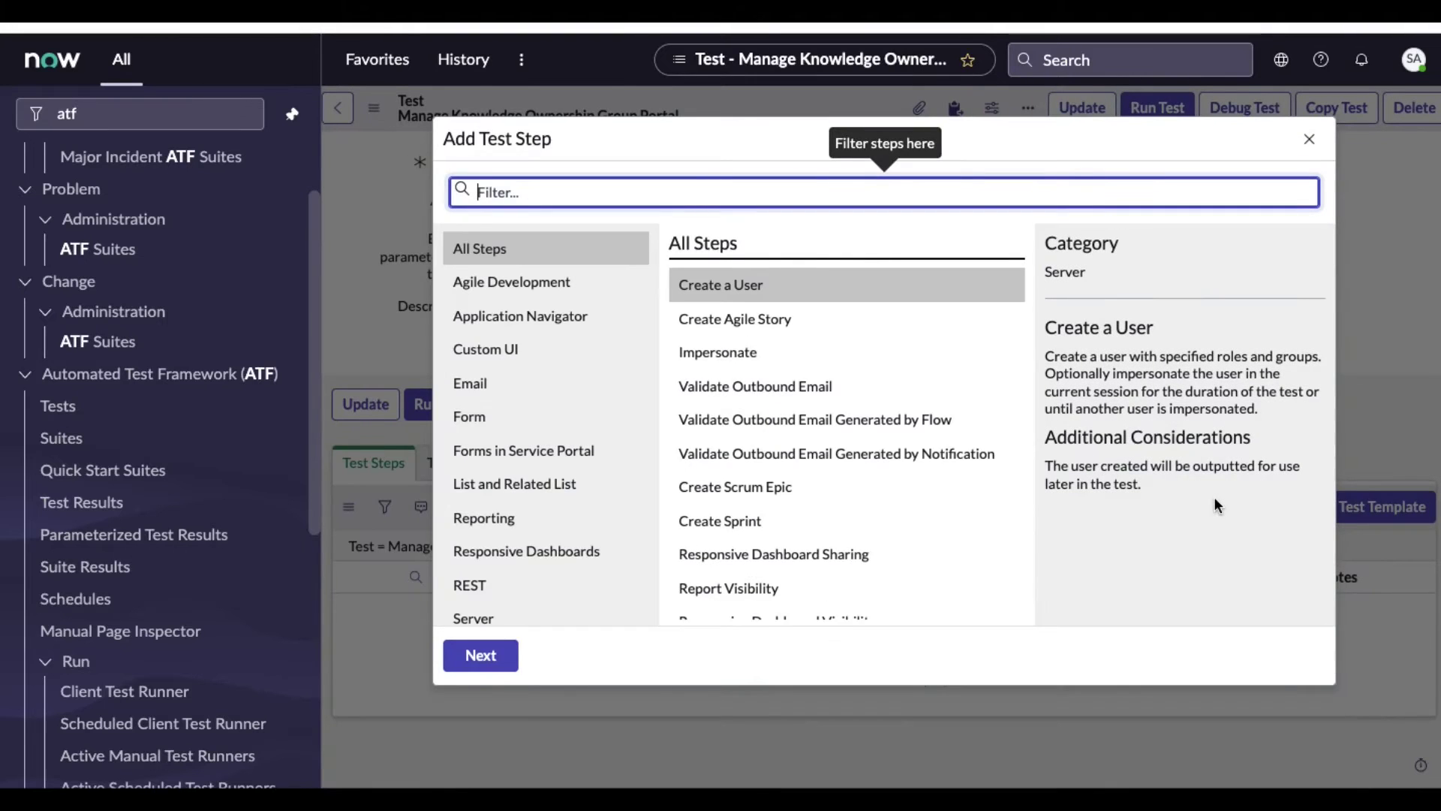
left_click(817, 290)
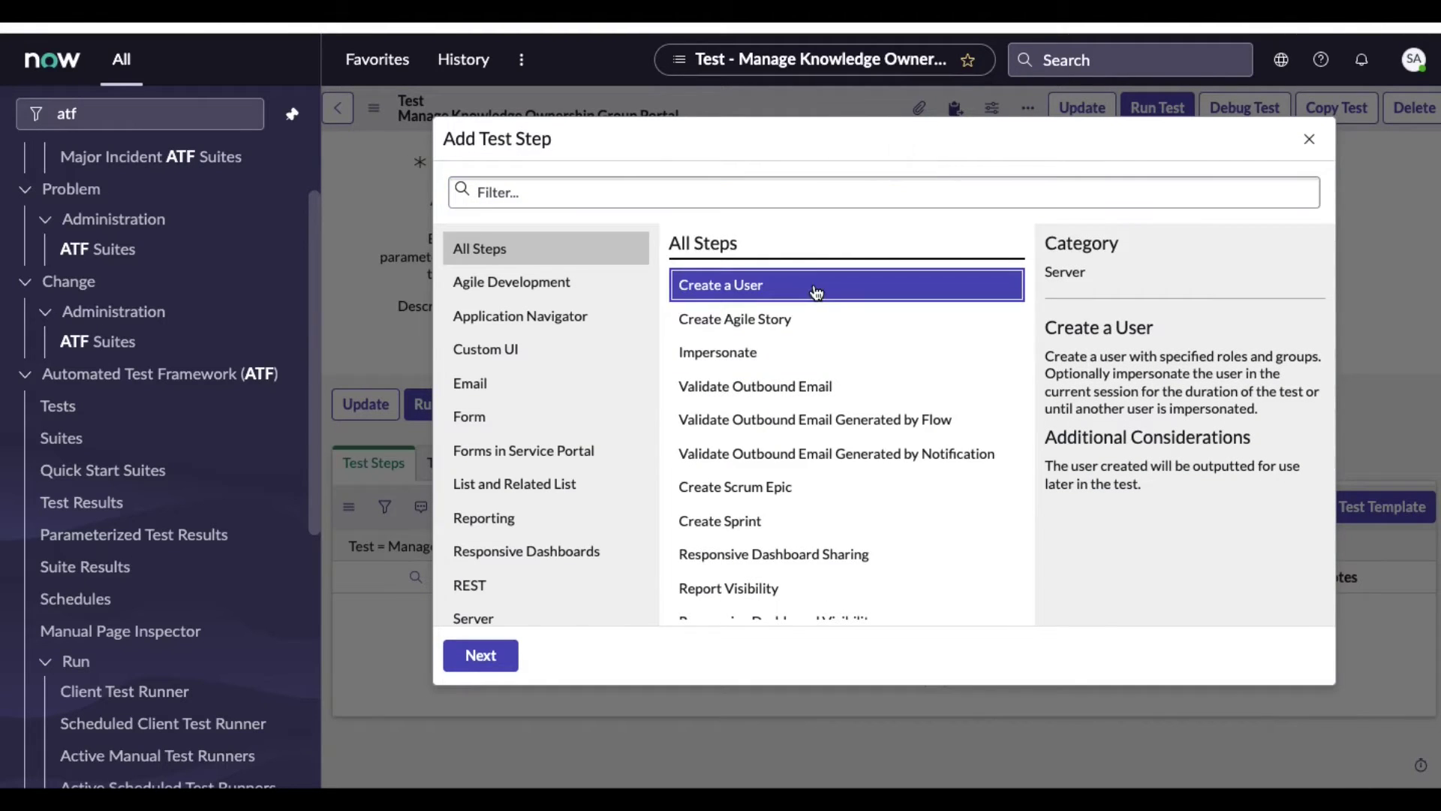
left_click(484, 658)
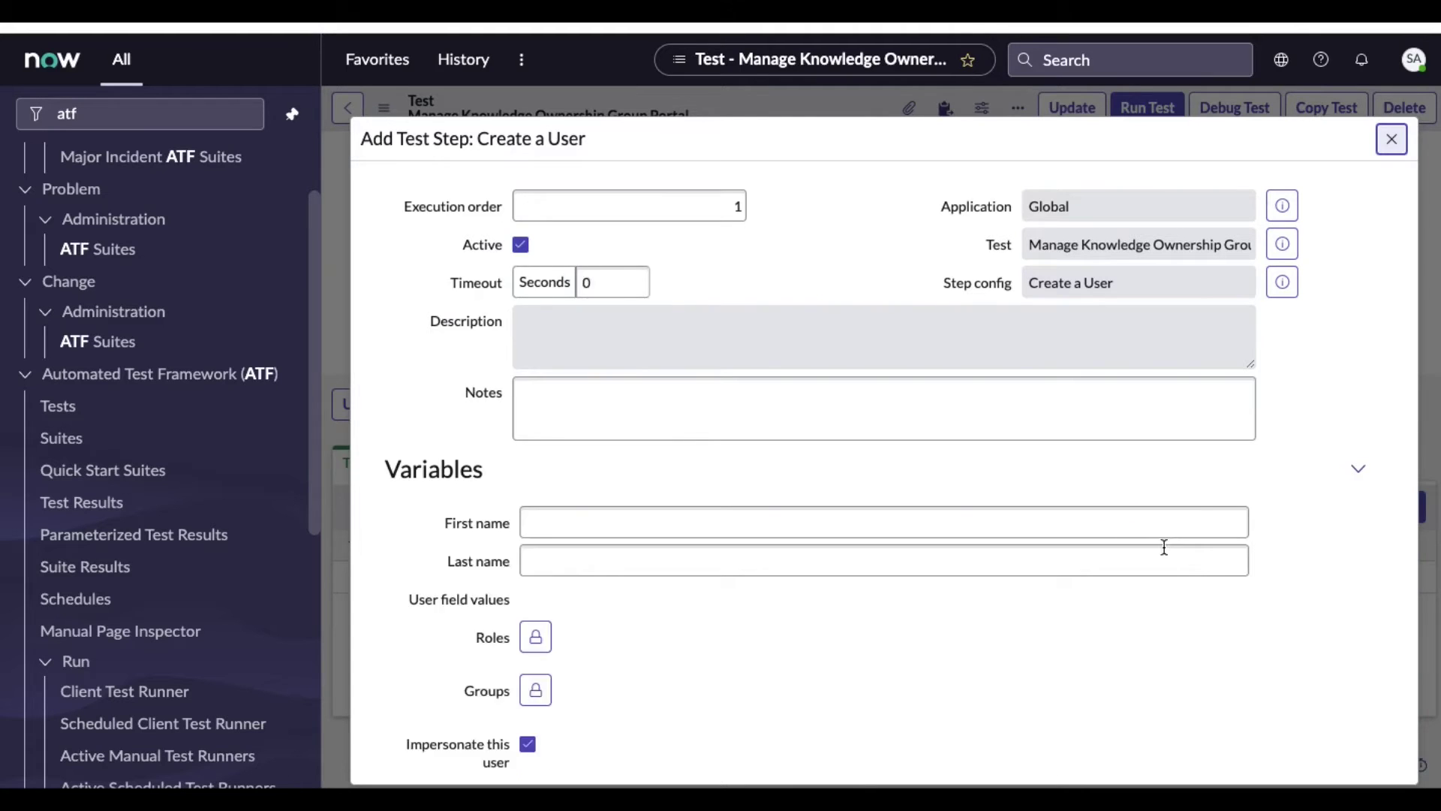
Give the test user first name 'ITIL' and last name 'User'
scroll(1021, 526, "down", 1)
left_click(751, 458)
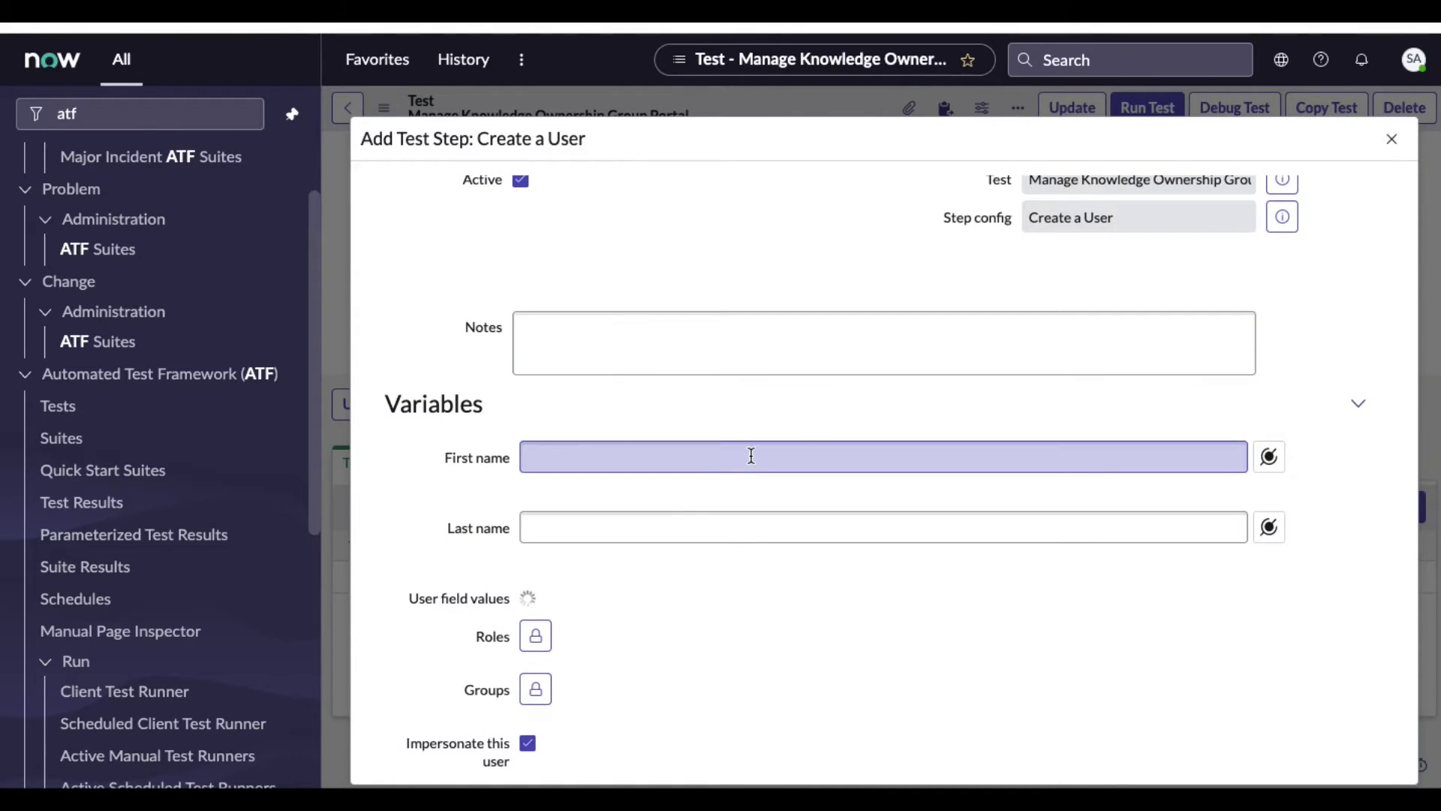
type("IT")
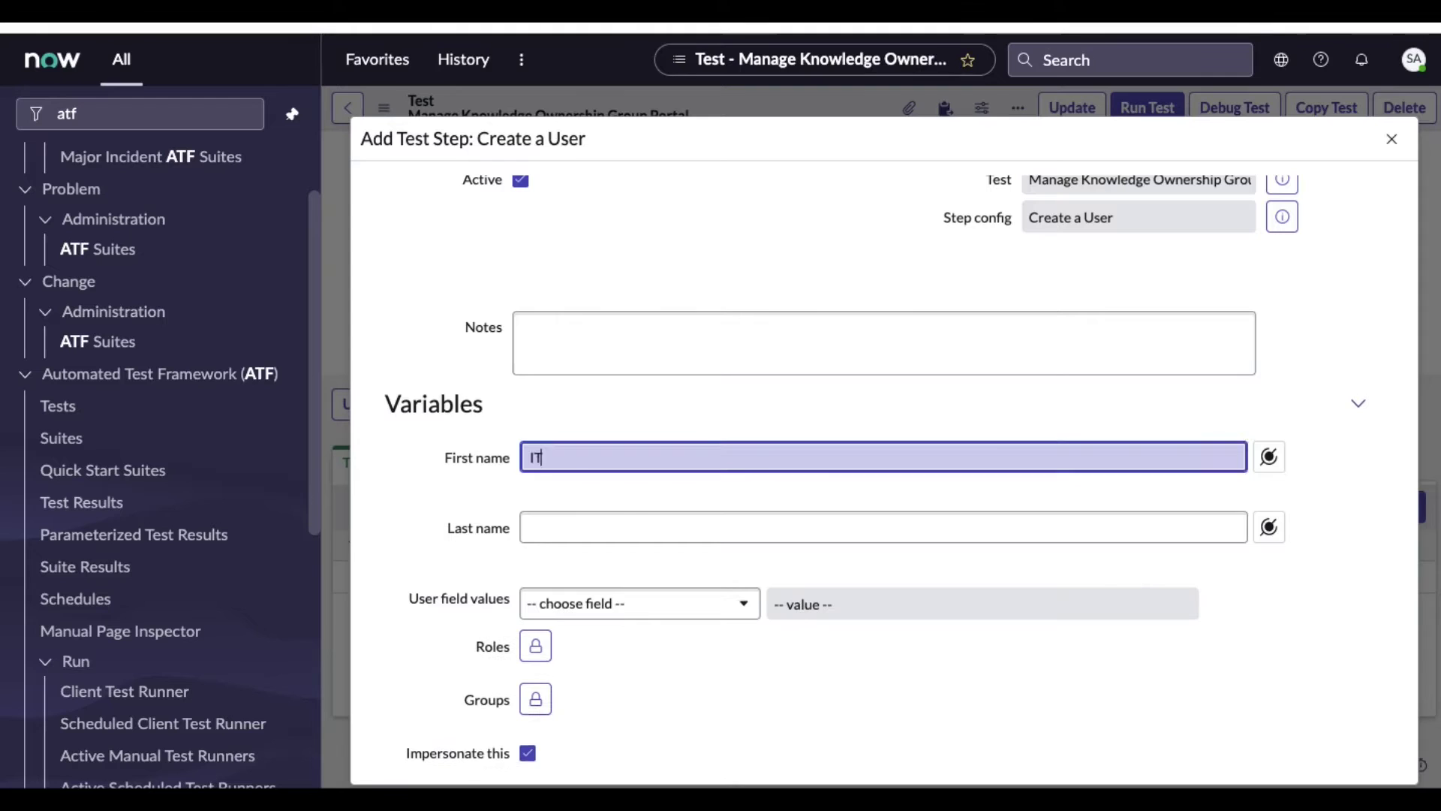
type("IL")
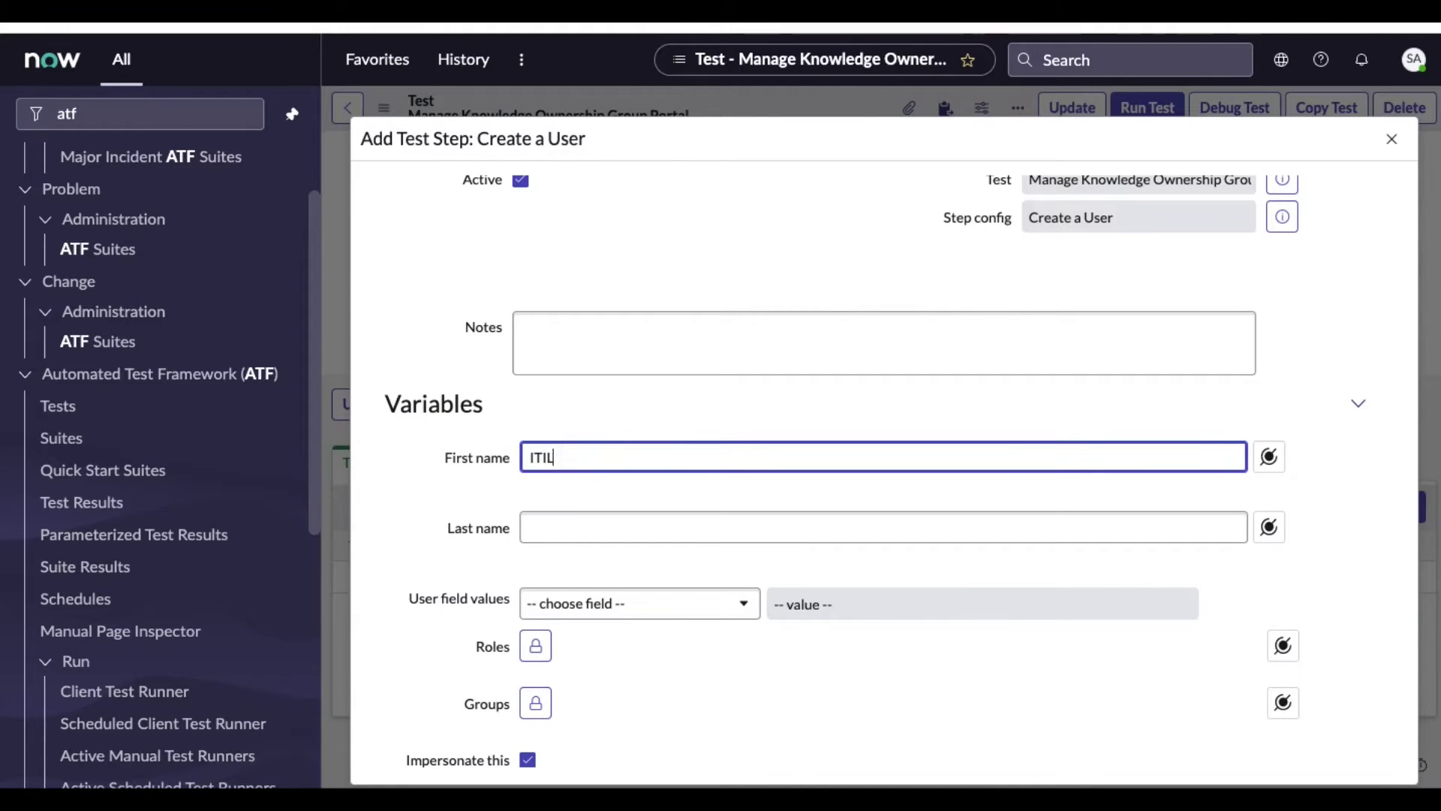
left_click(719, 539)
type("User")
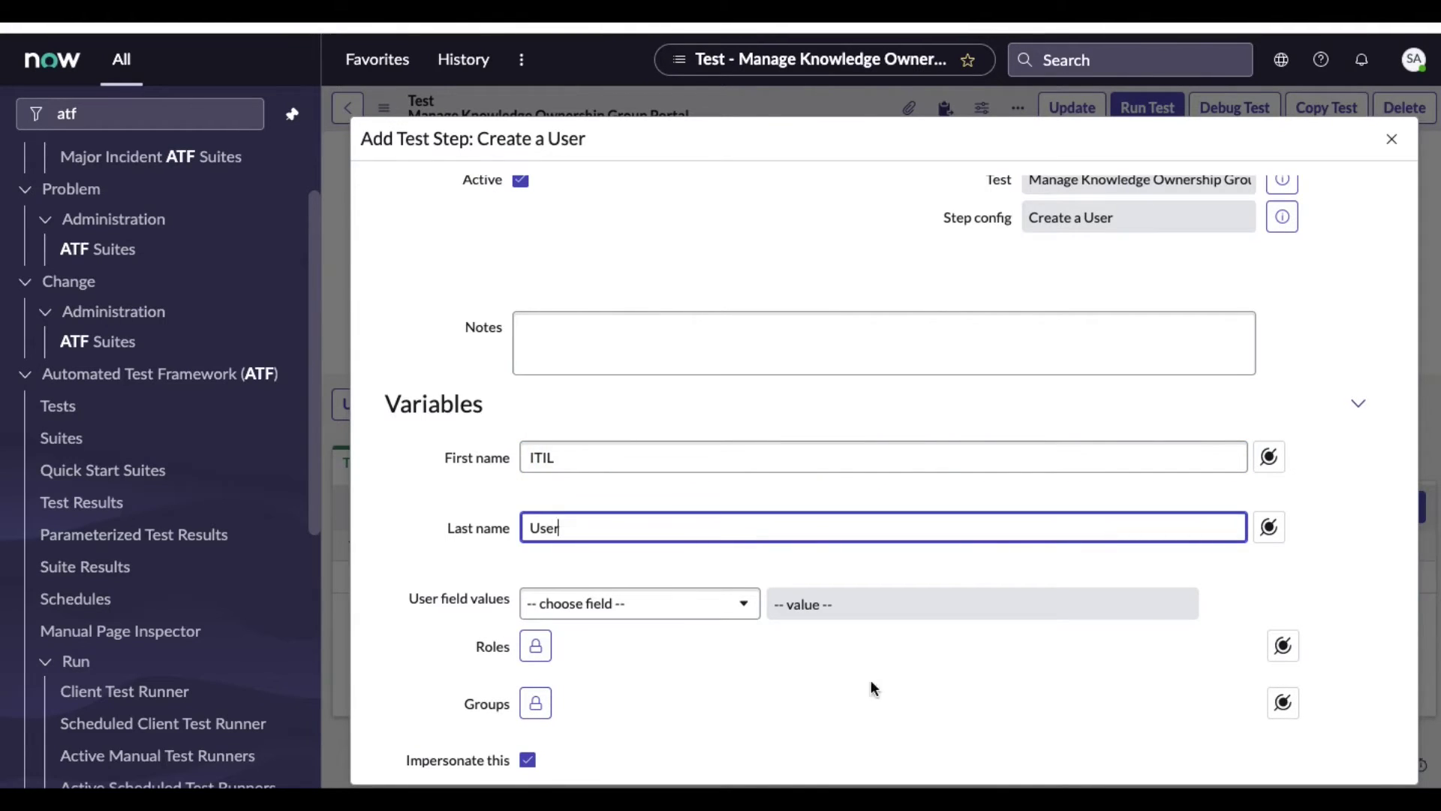
left_click(827, 682)
Set the new user's Manager field to Demand Manager
left_click(643, 614)
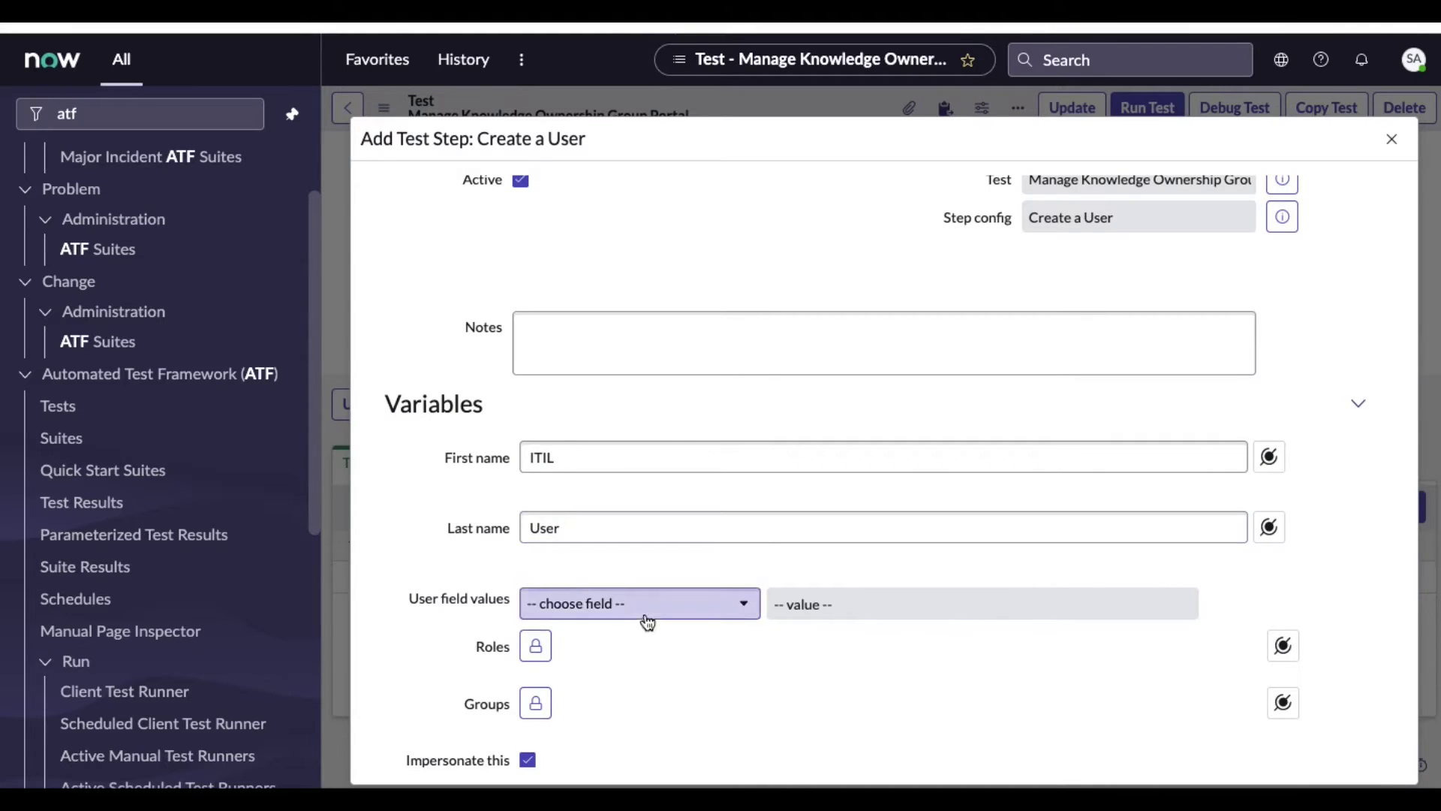
type("man")
left_click(555, 541)
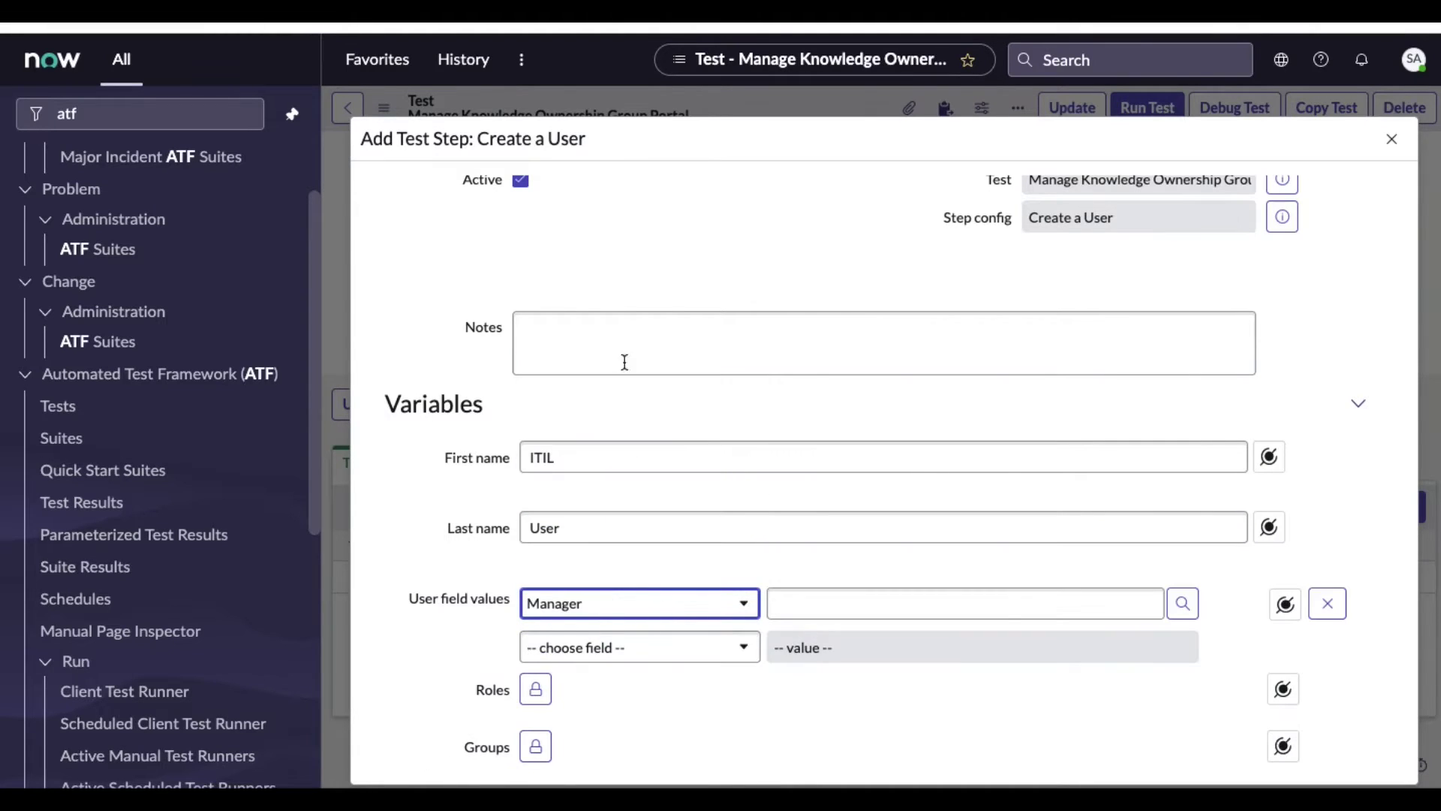
scroll(731, 498, "down", 1)
left_click(1016, 560)
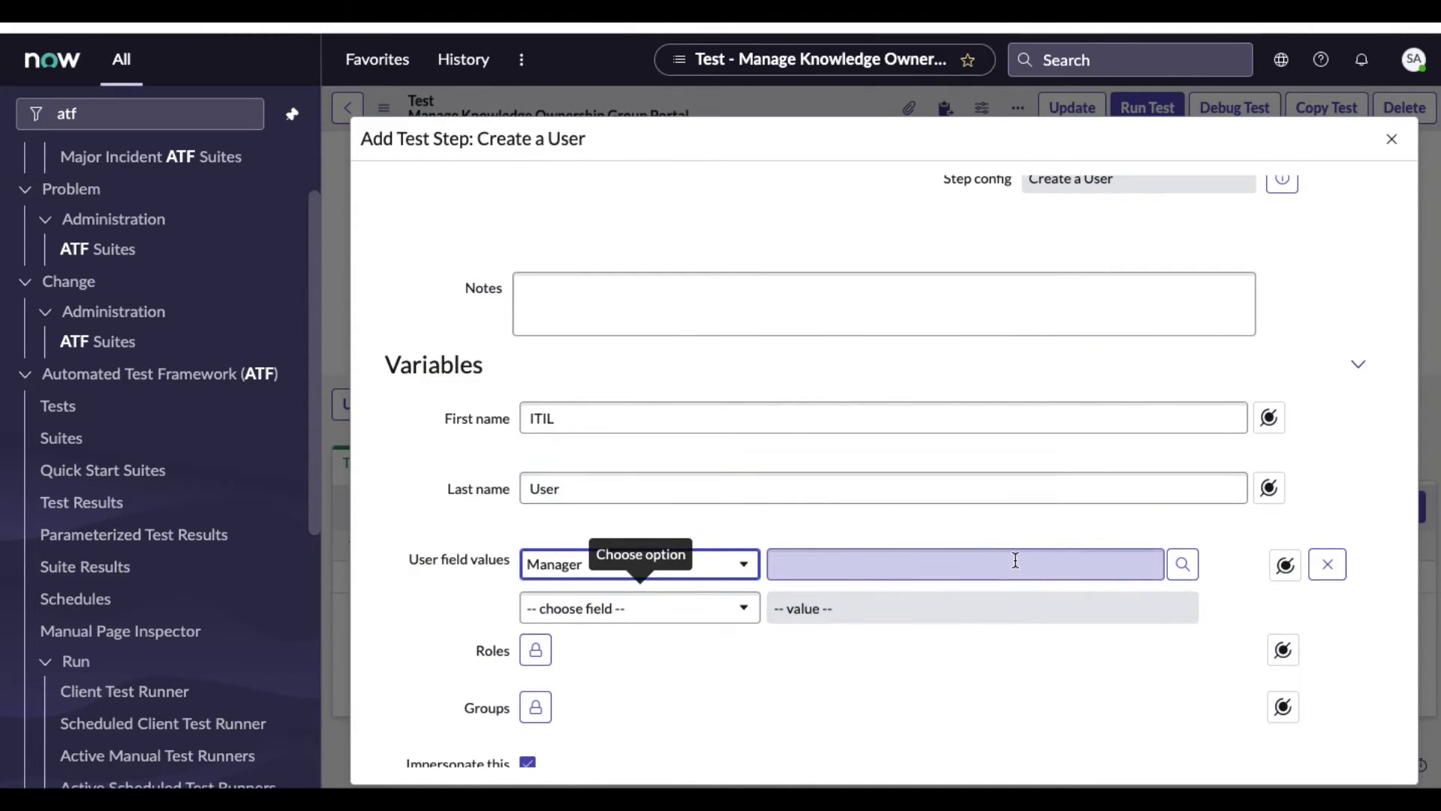
left_click(1285, 565)
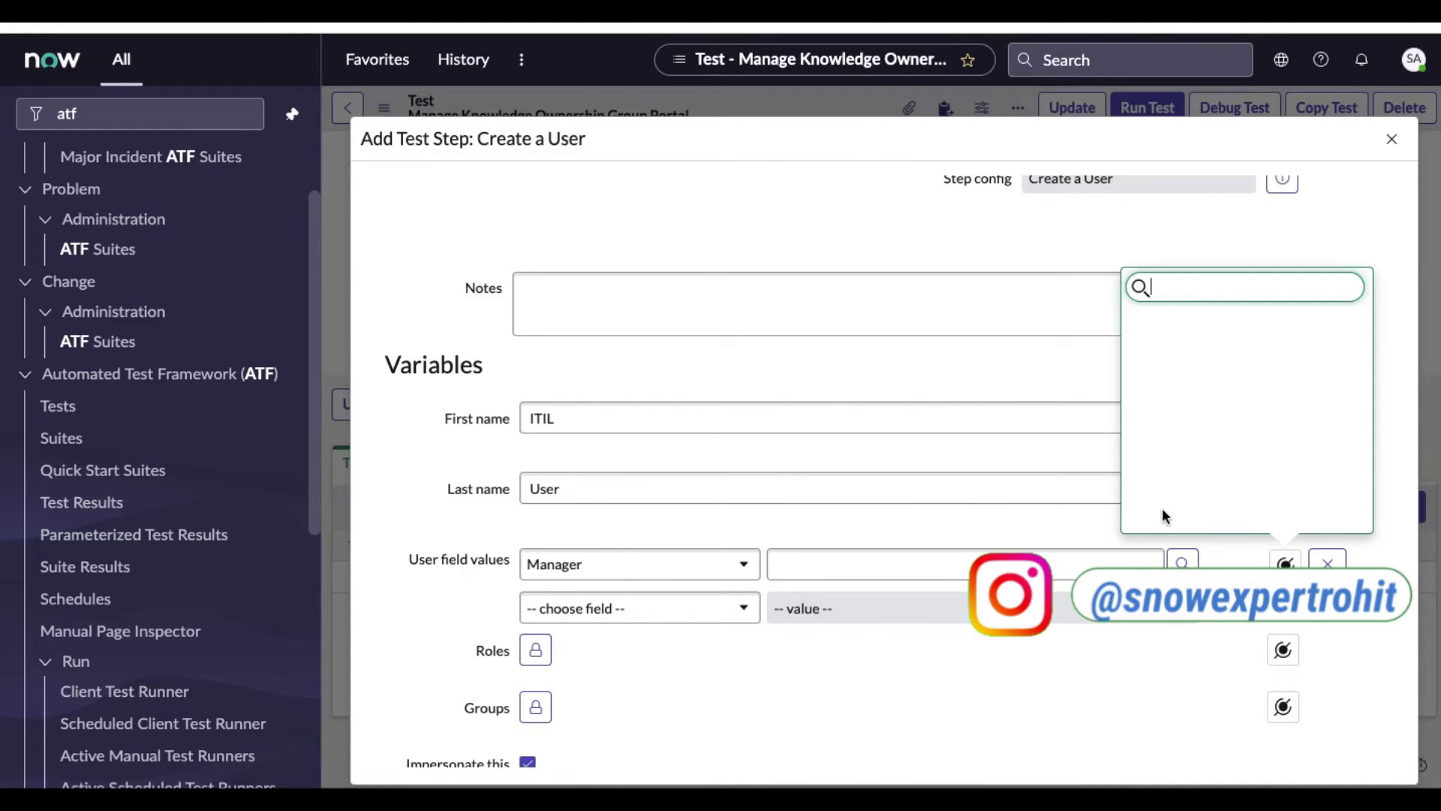
left_click(1100, 563)
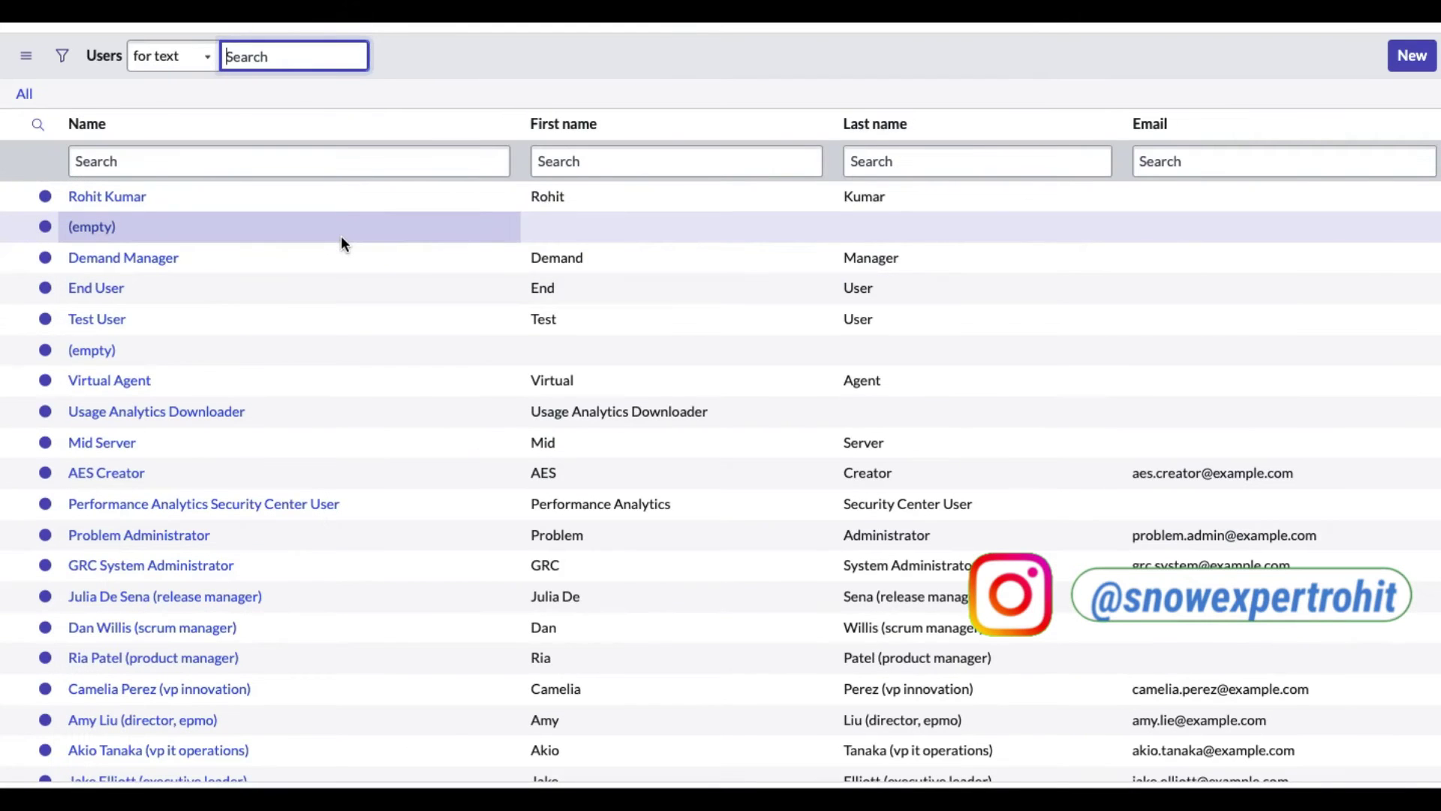
left_click(142, 259)
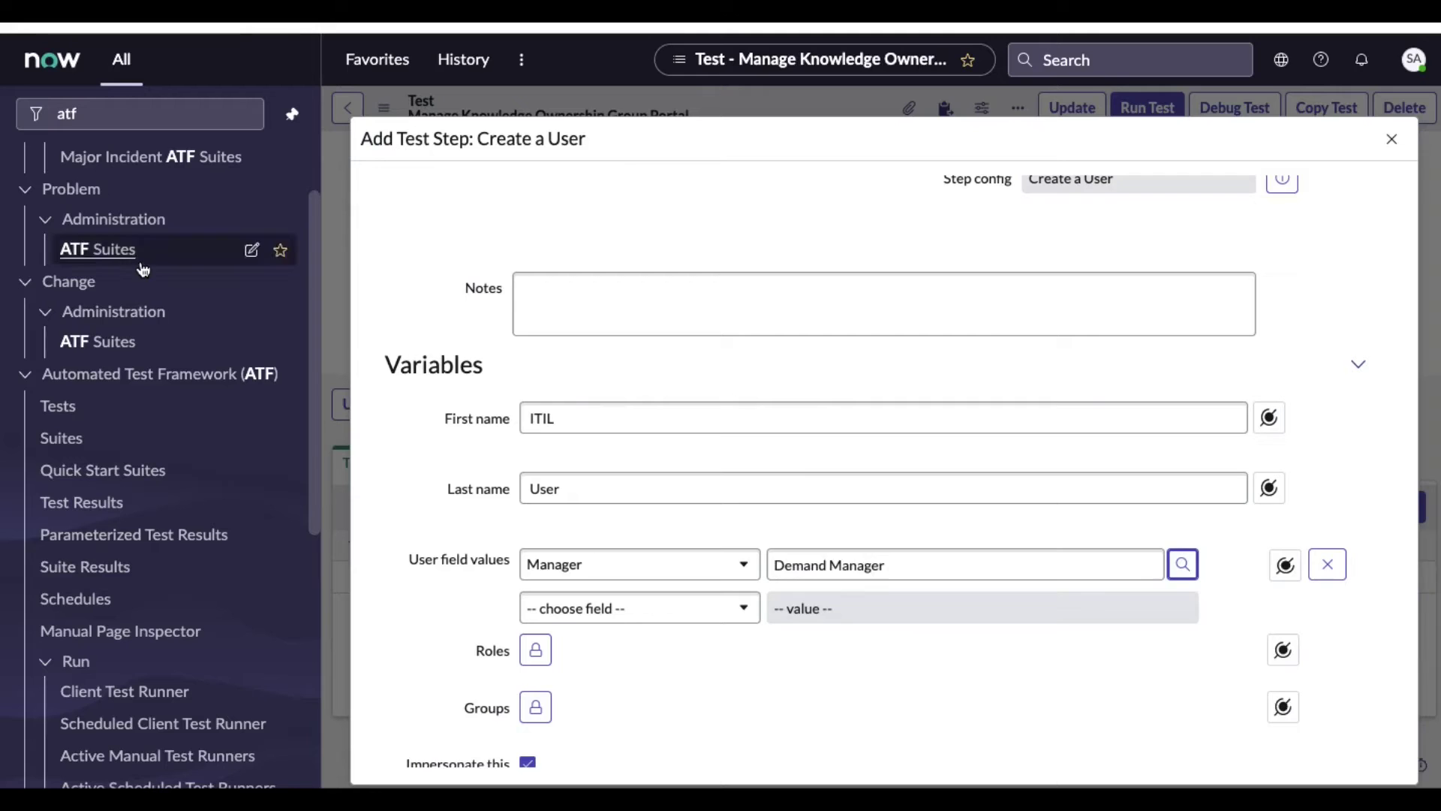
Assign the itil role to the user and submit the Create a User step
scroll(859, 666, "down", 1)
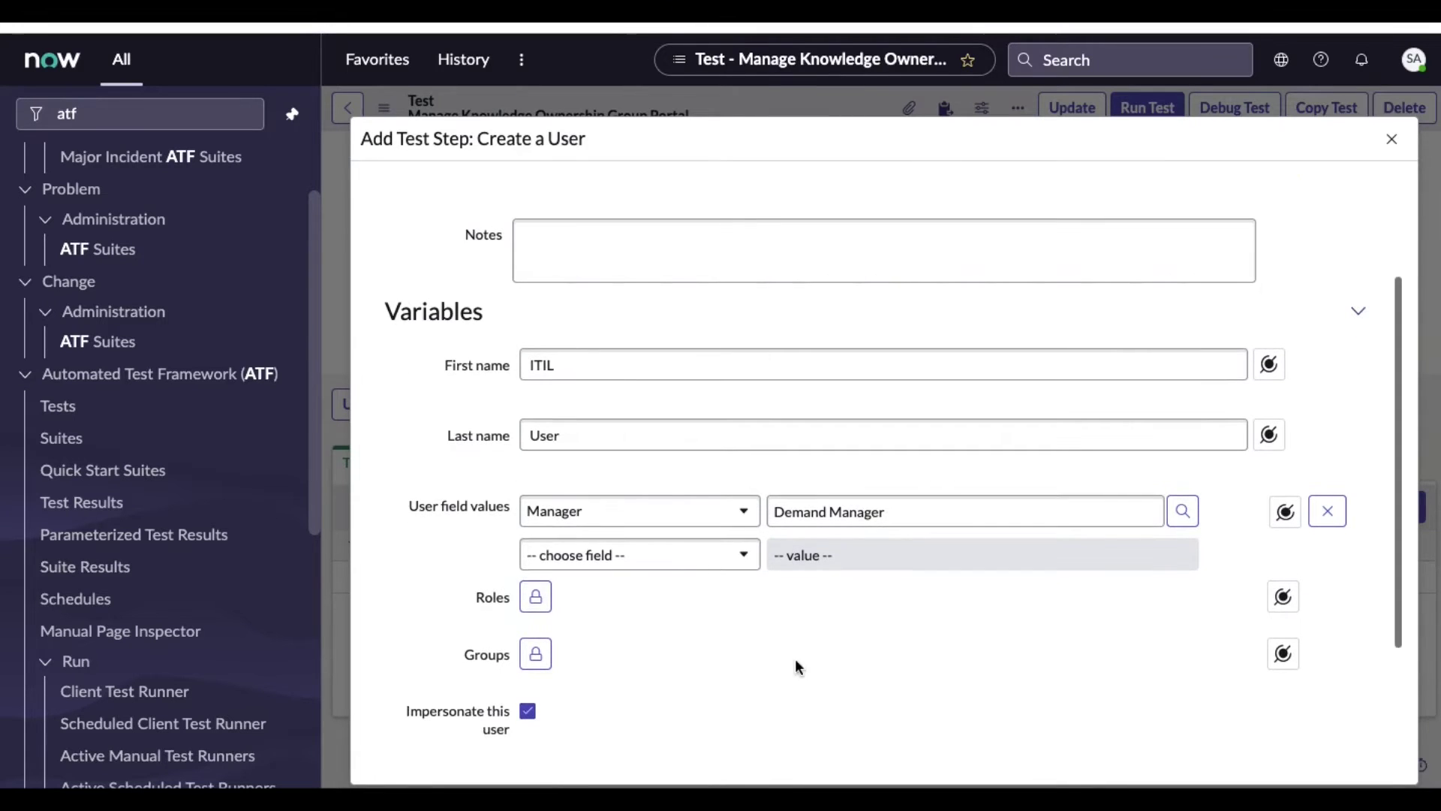
left_click(537, 598)
type("itil")
scroll(1316, 695, "down", 1)
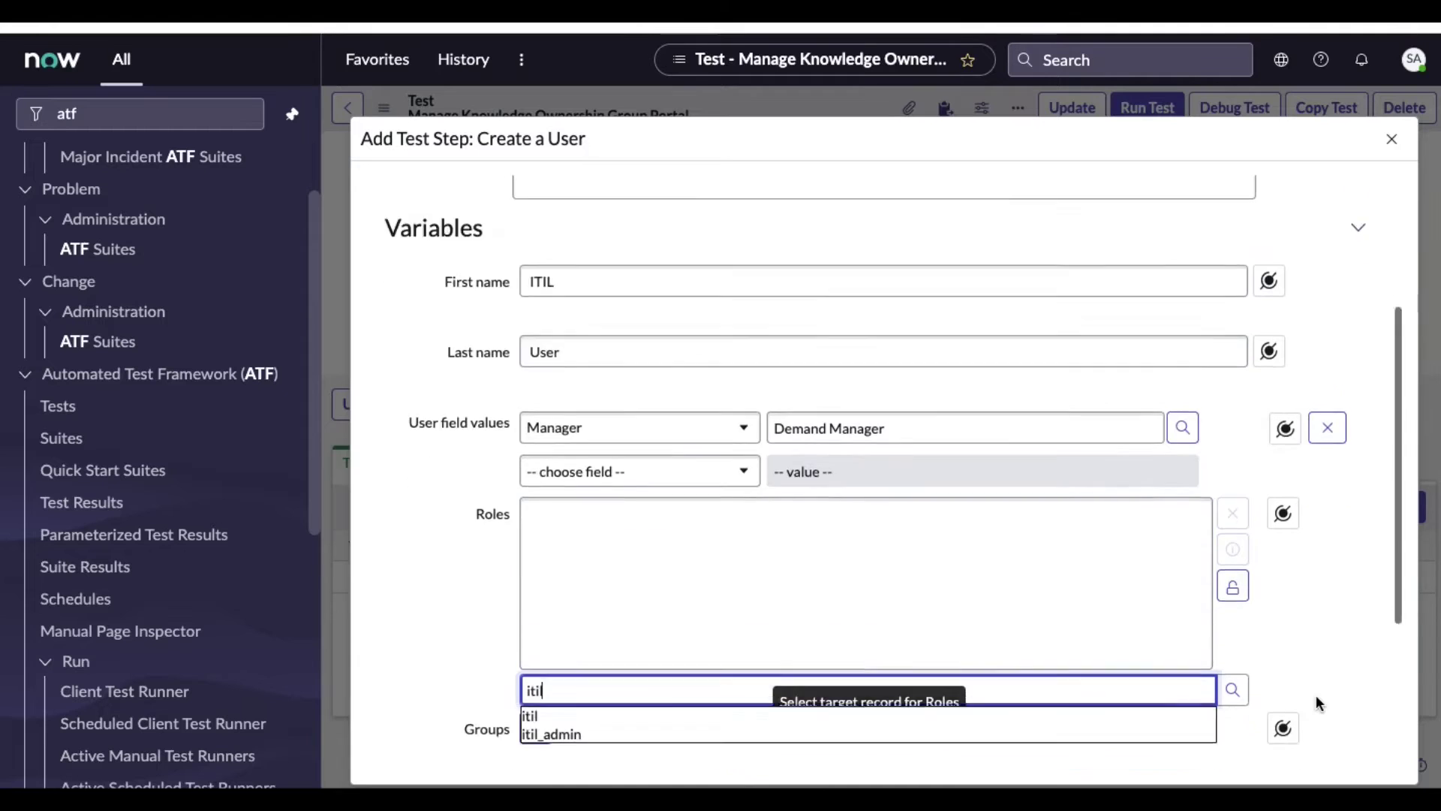
scroll(1316, 695, "down", 1)
left_click(602, 650)
scroll(766, 714, "down", 2)
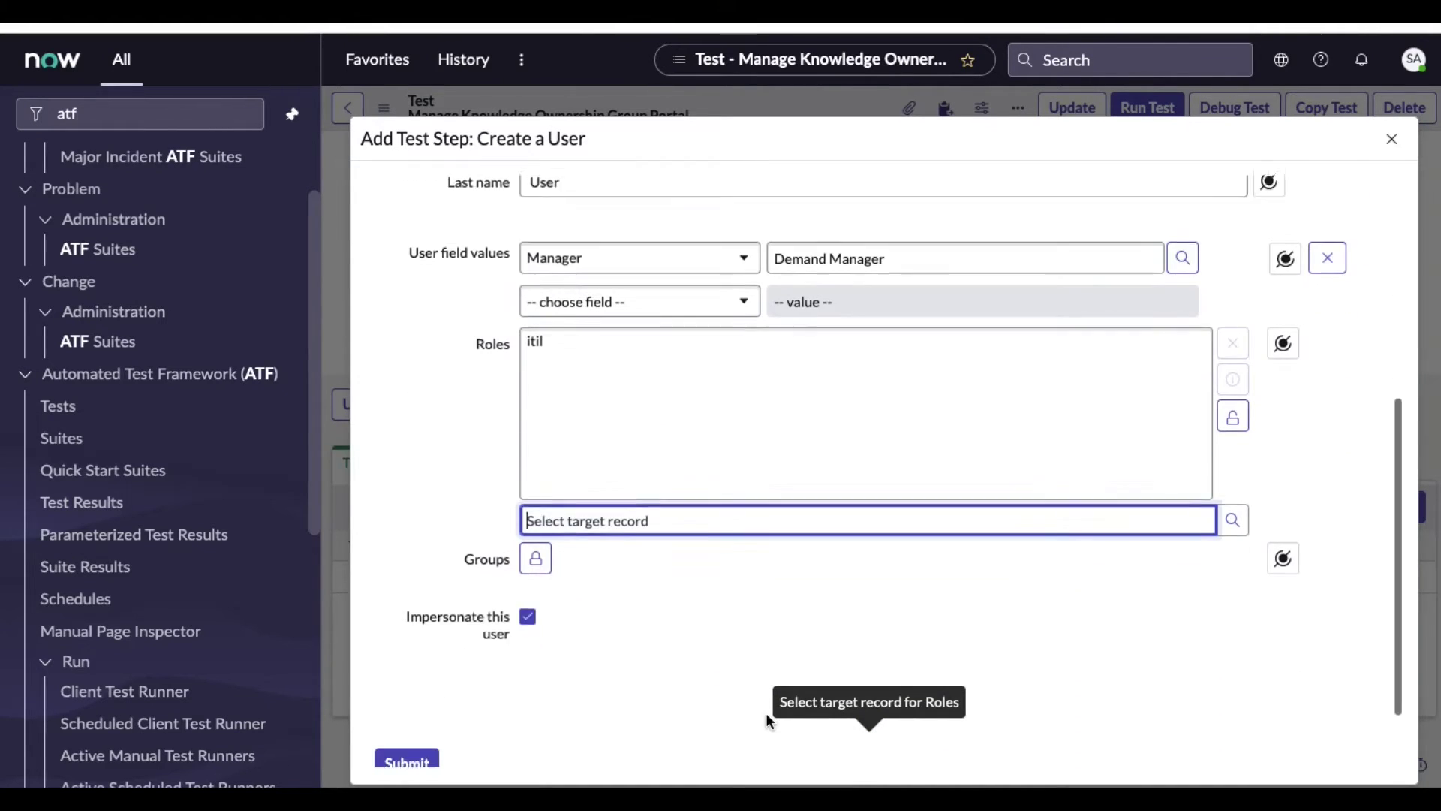
scroll(767, 720, "down", 1)
left_click(406, 721)
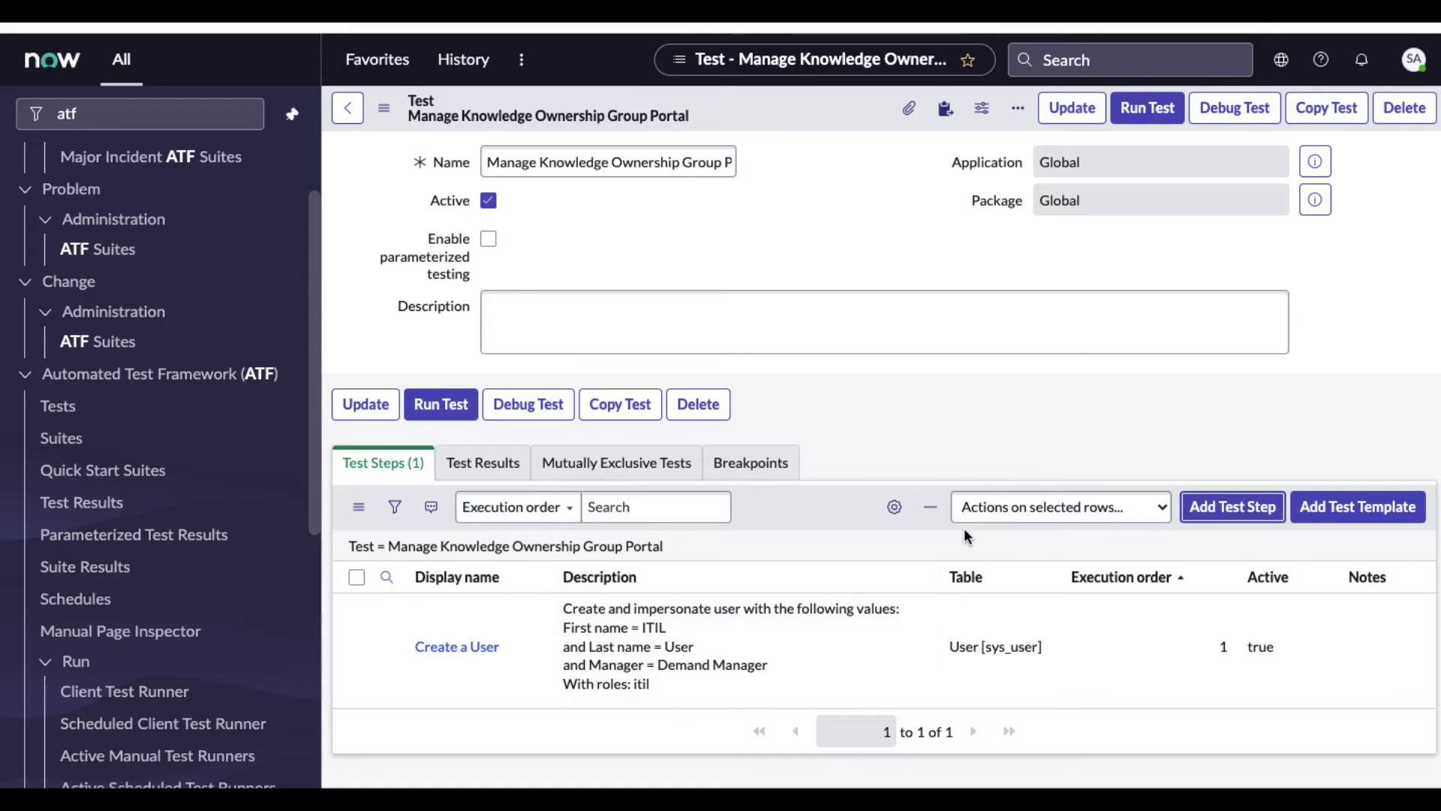
Add an Open a Catalog Item (SP) step from Service Catalog in Service Portal
left_click(1212, 510)
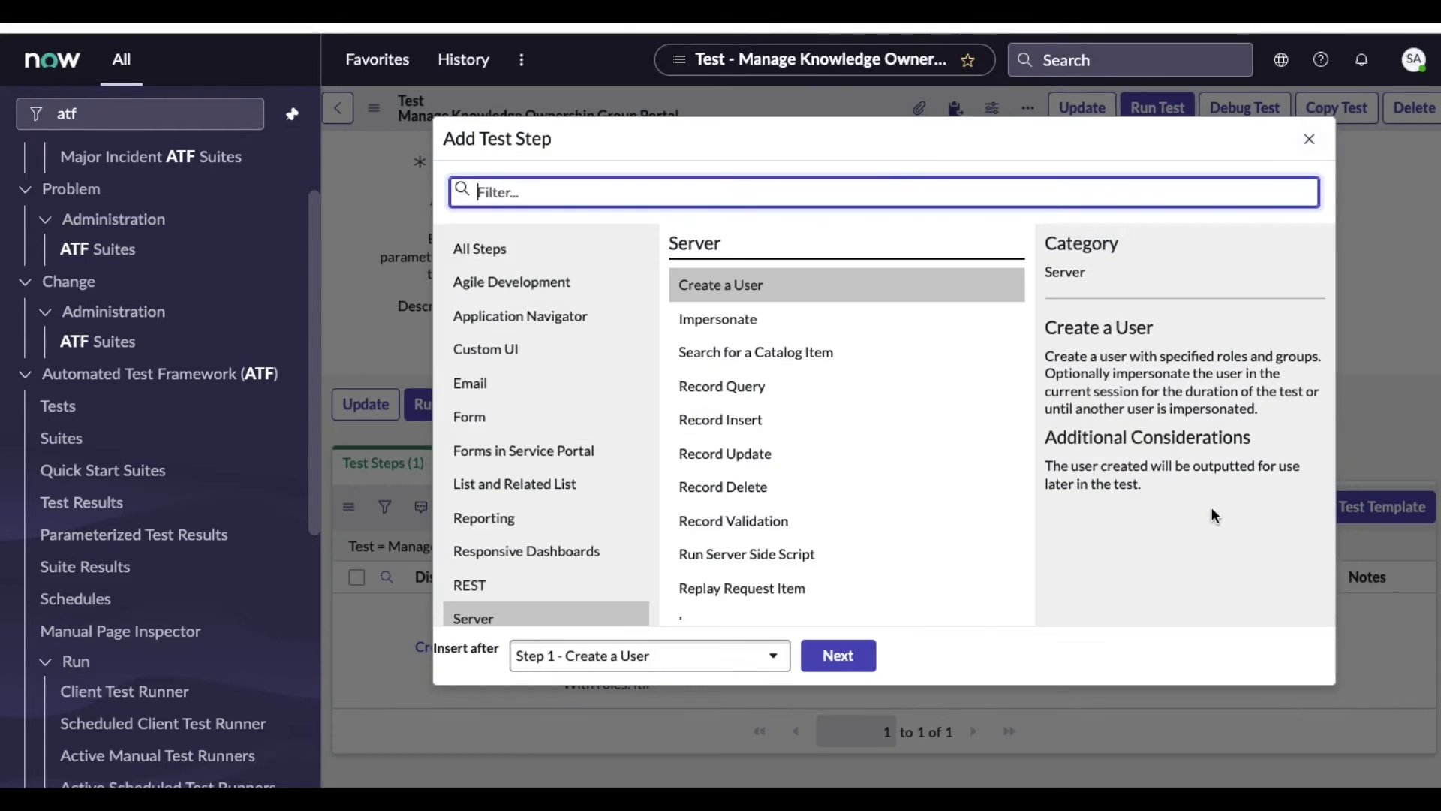
scroll(521, 518, "down", 3)
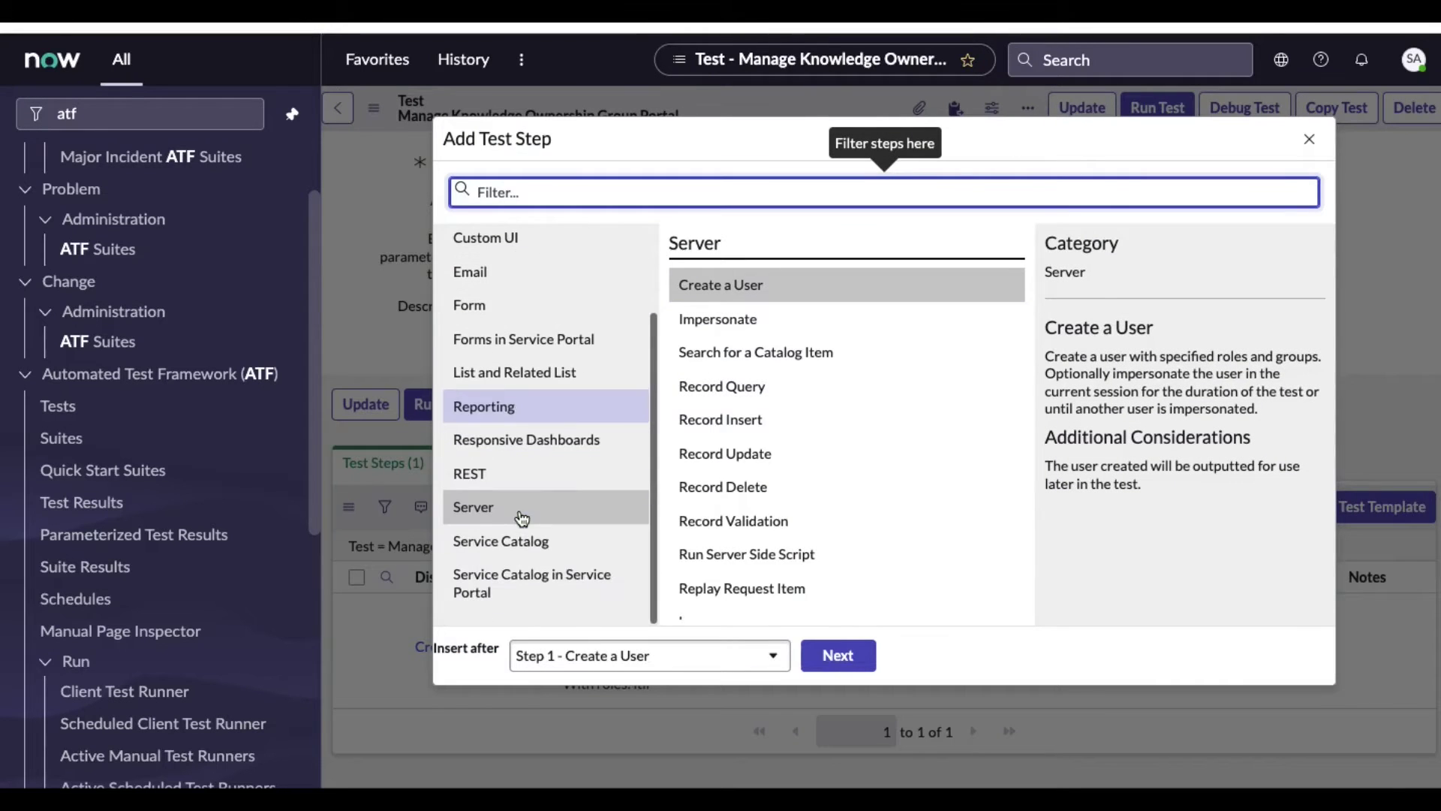
left_click(540, 585)
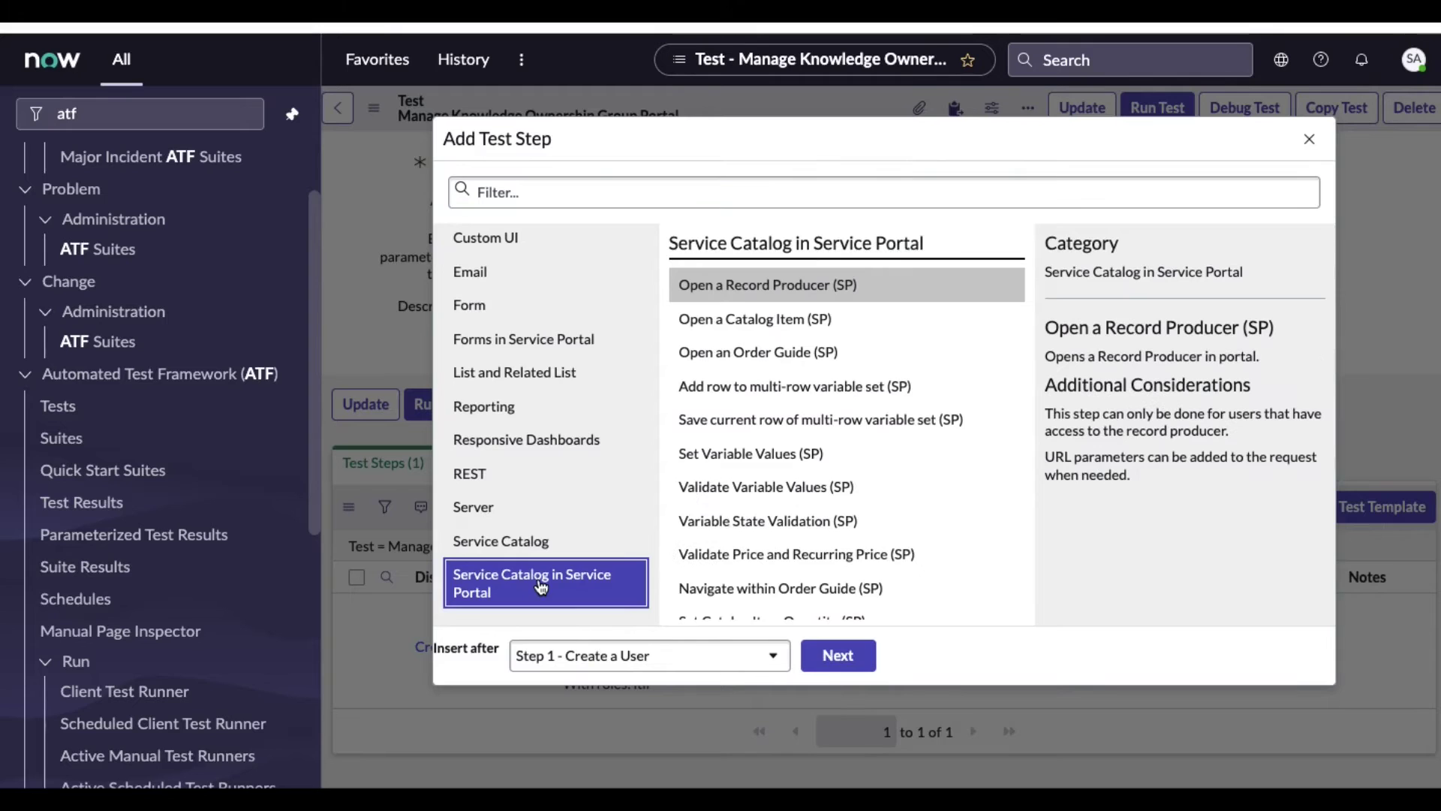
left_click(736, 320)
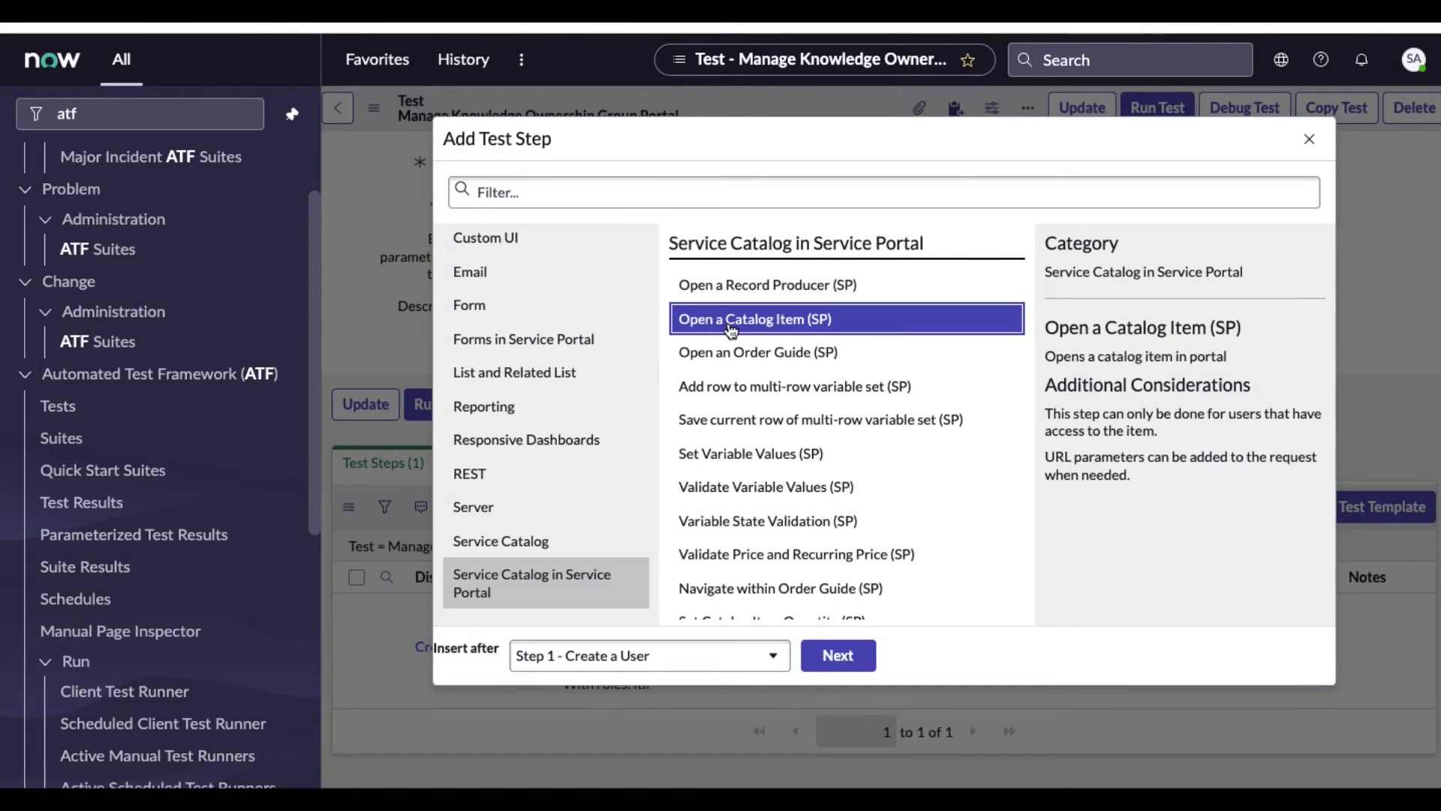
left_click(846, 658)
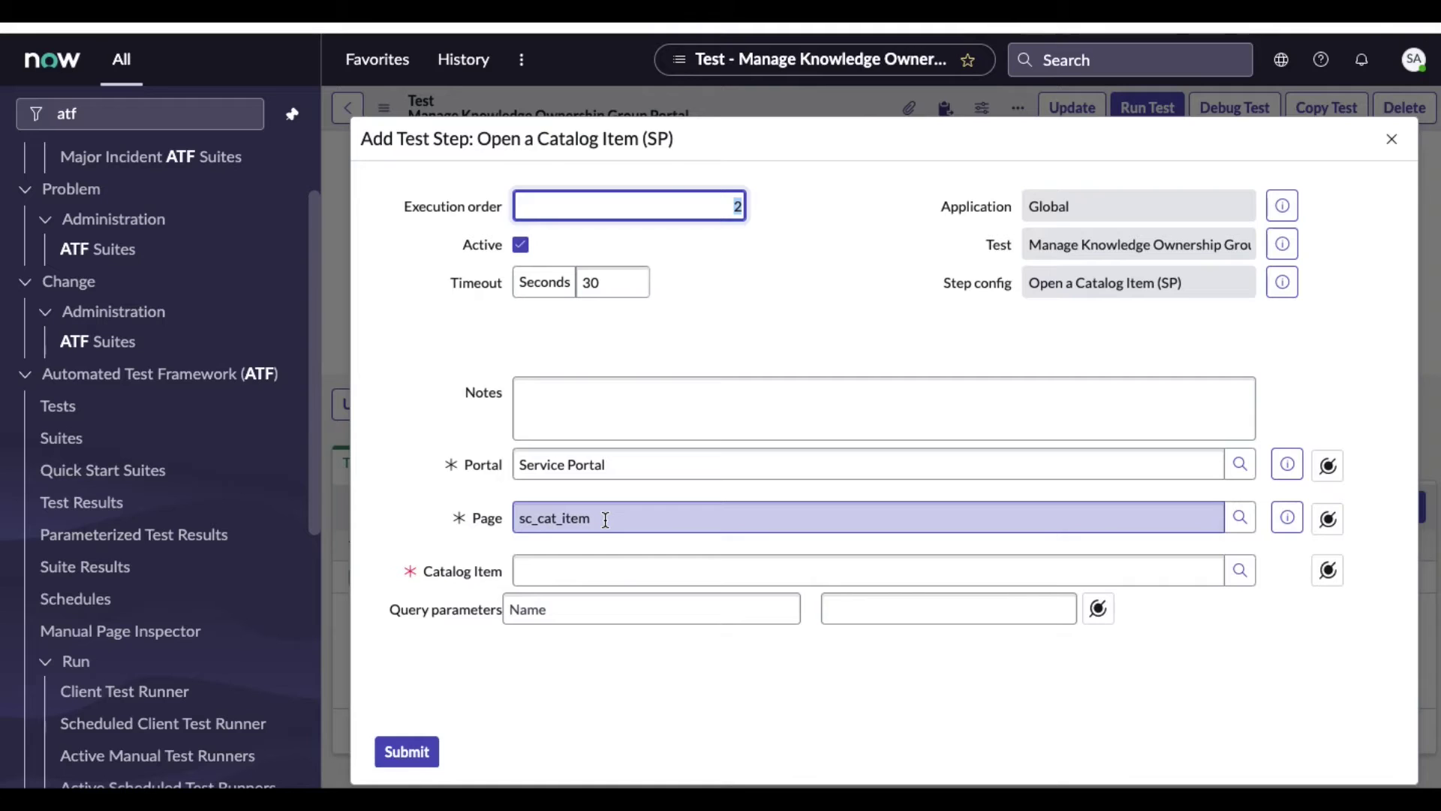
Set the step's catalog item to Manage Knowledge Ownership Group
left_click(620, 570)
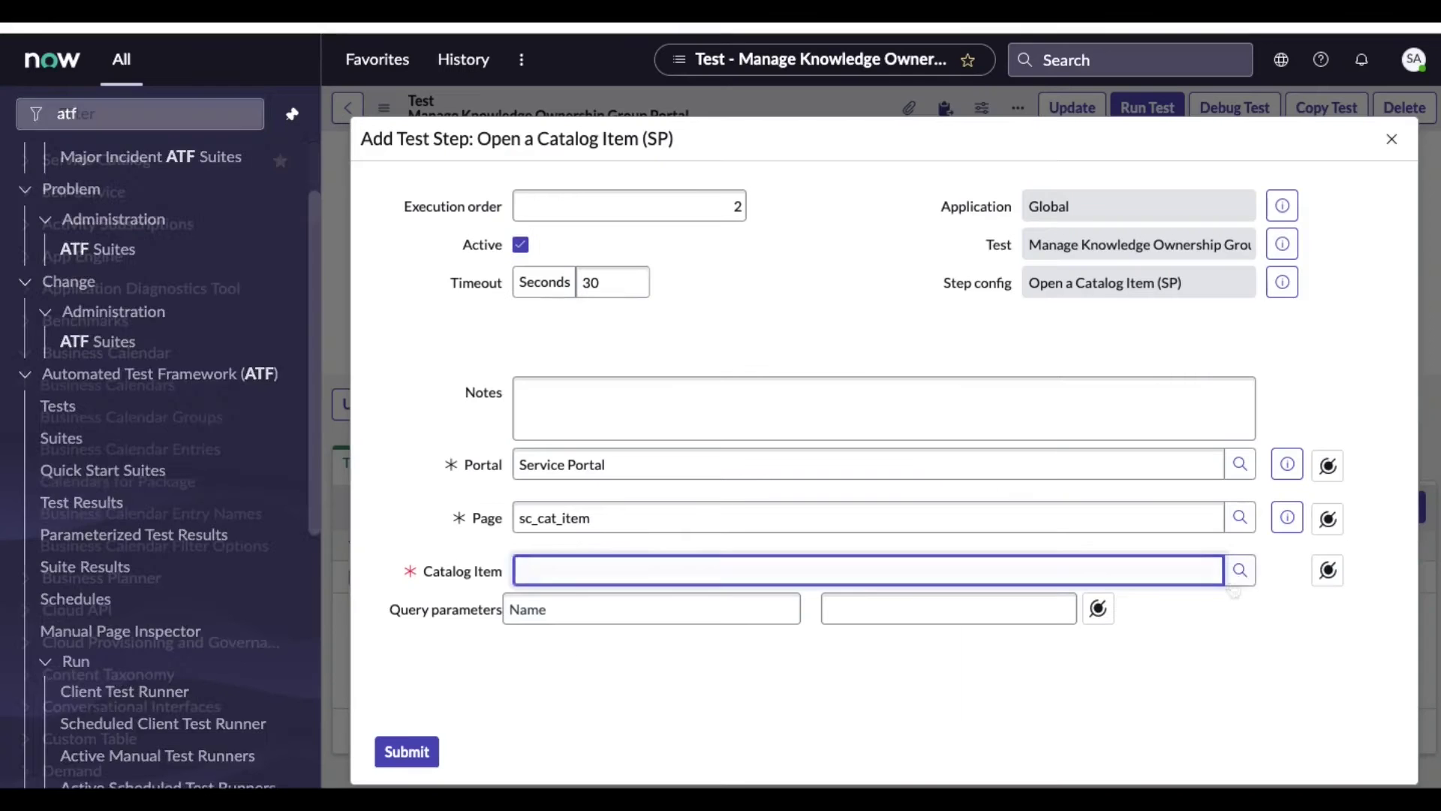
left_click(1240, 572)
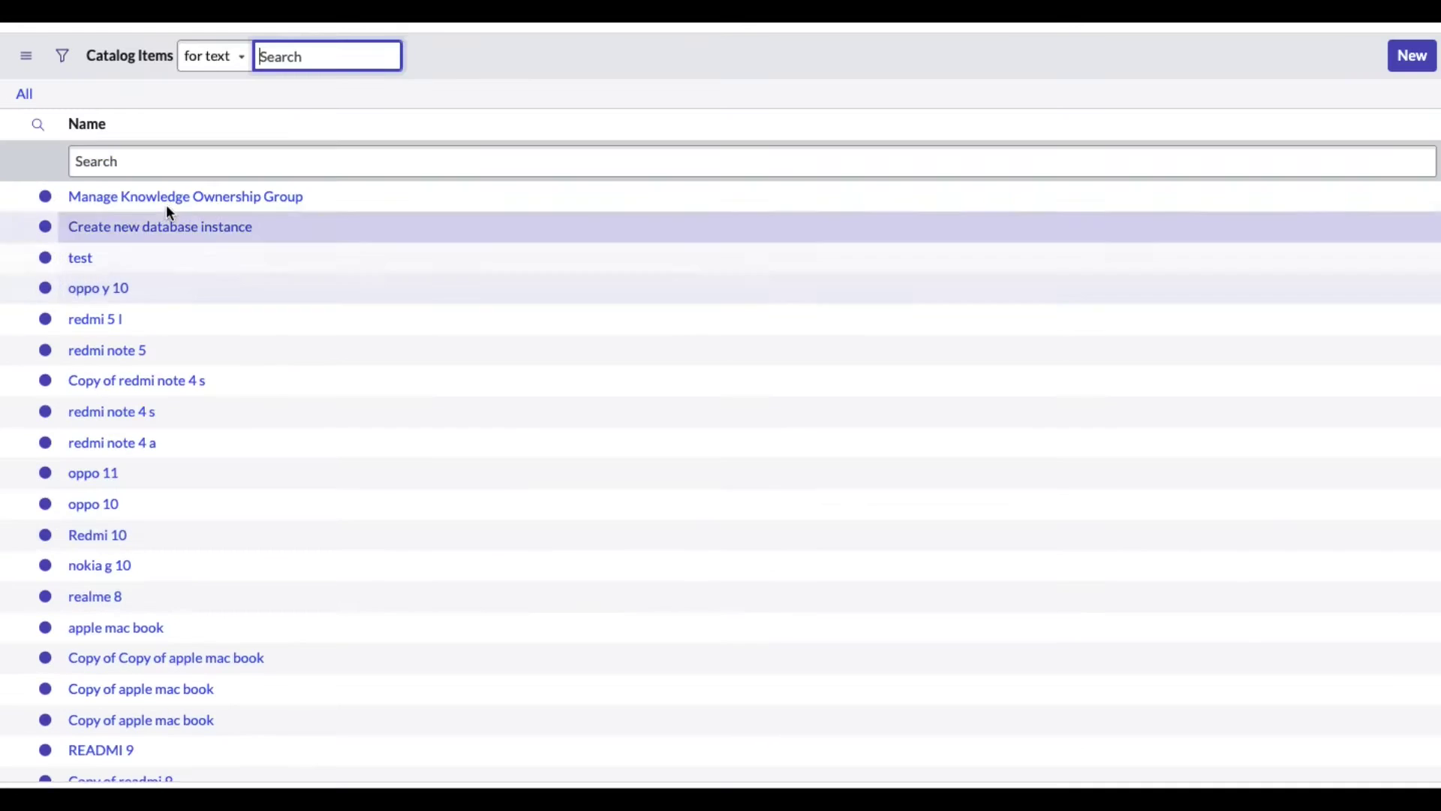
left_click(168, 199)
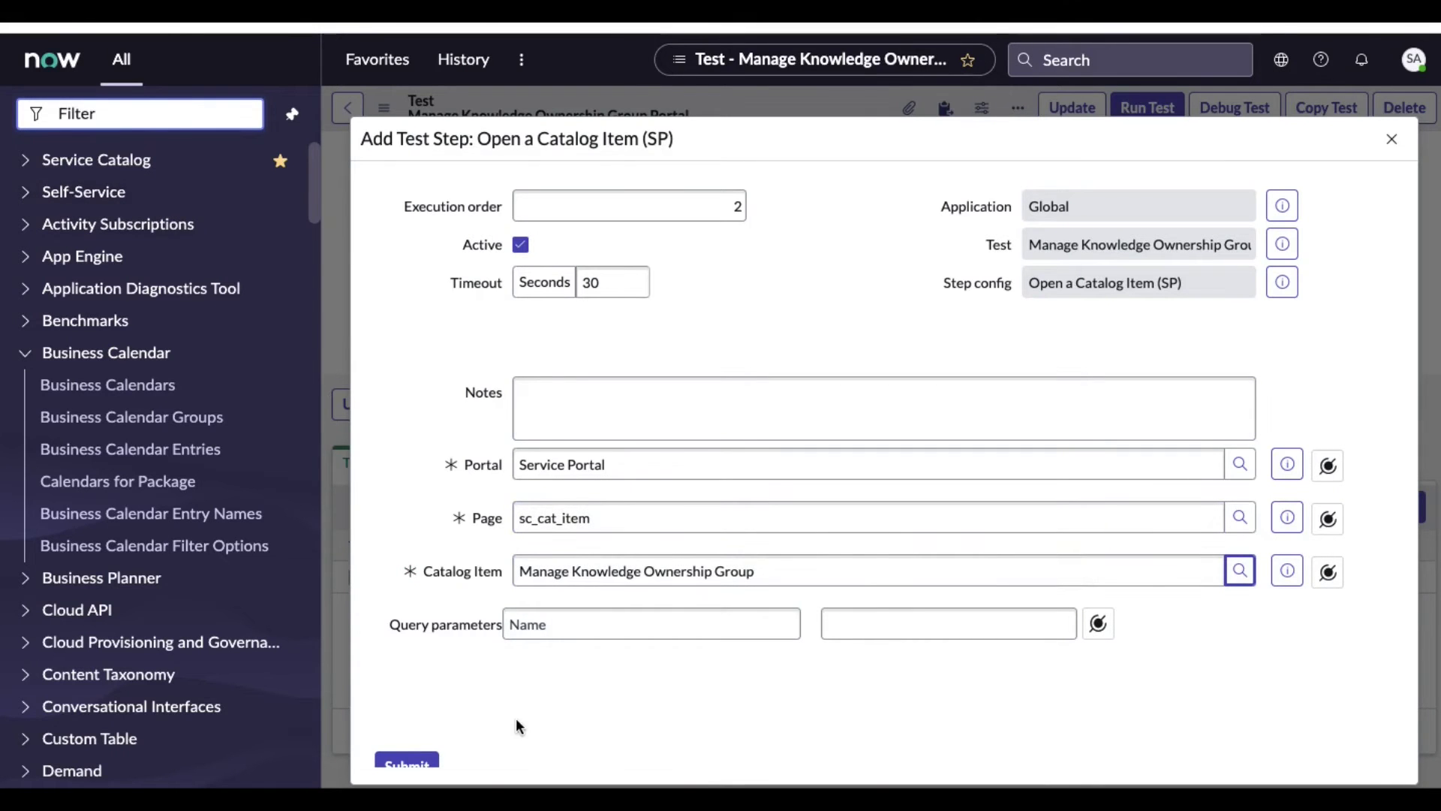
scroll(516, 718, "down", 1)
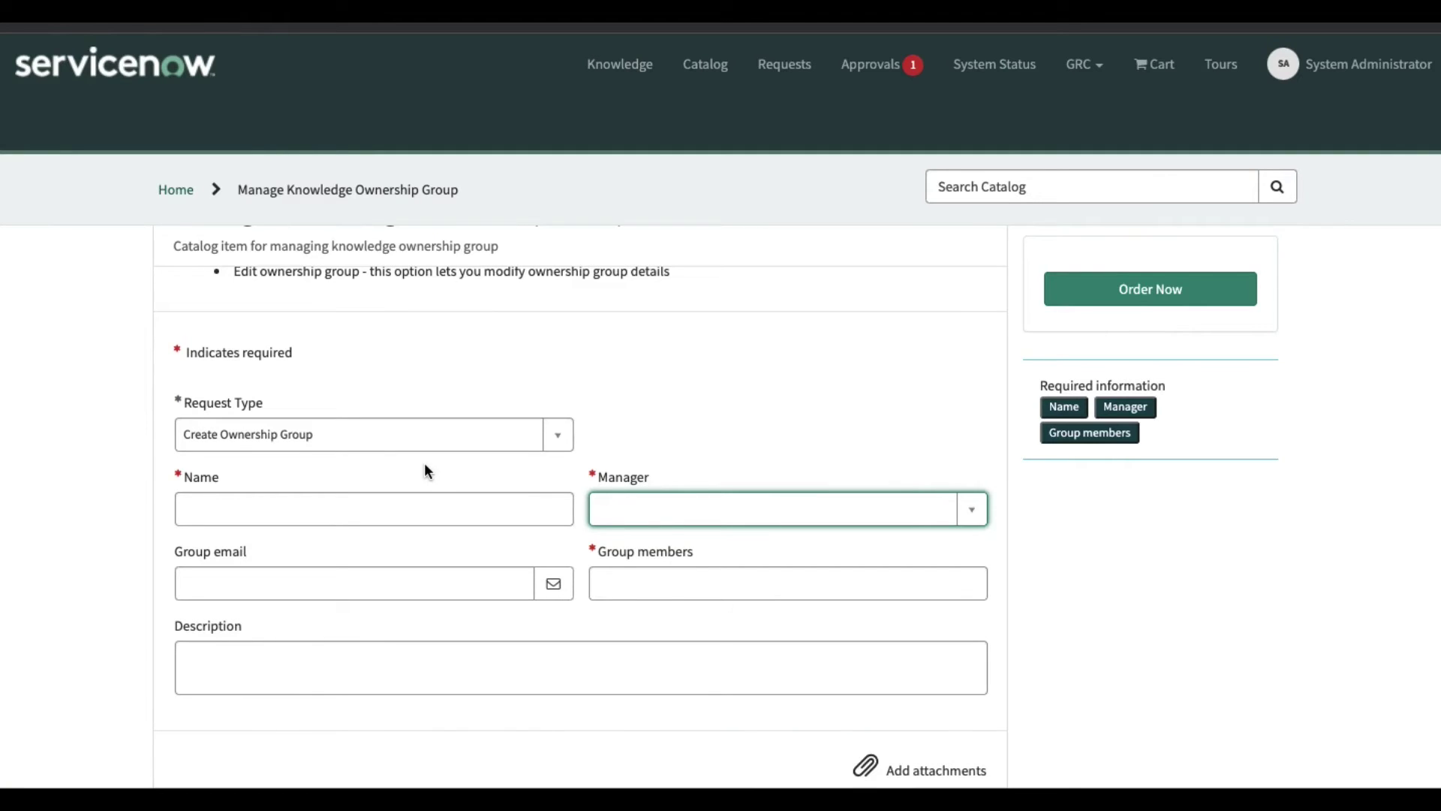
Reload the Service Portal catalog item page, dealing with the Reload site prompt
key("super+r")
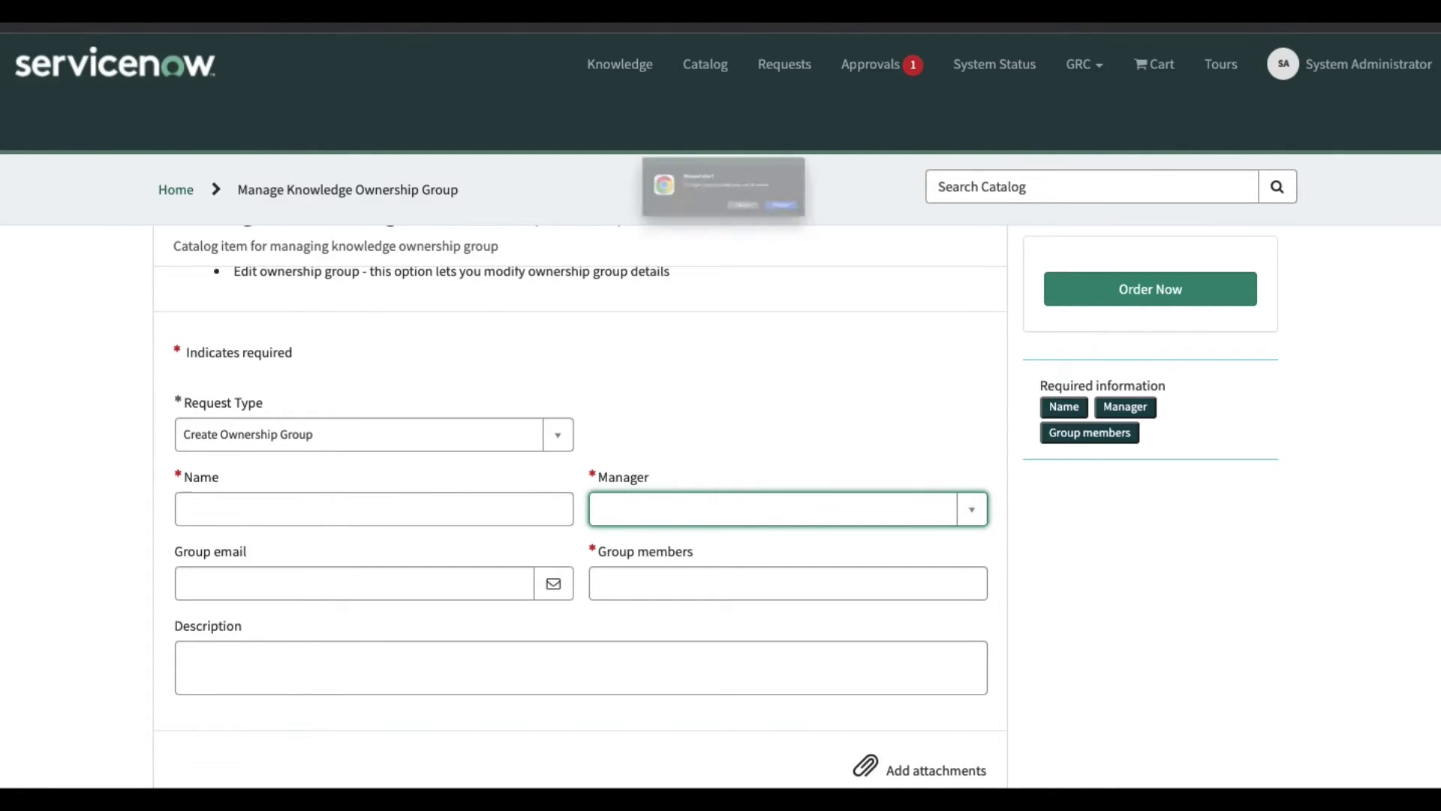
left_click(860, 235)
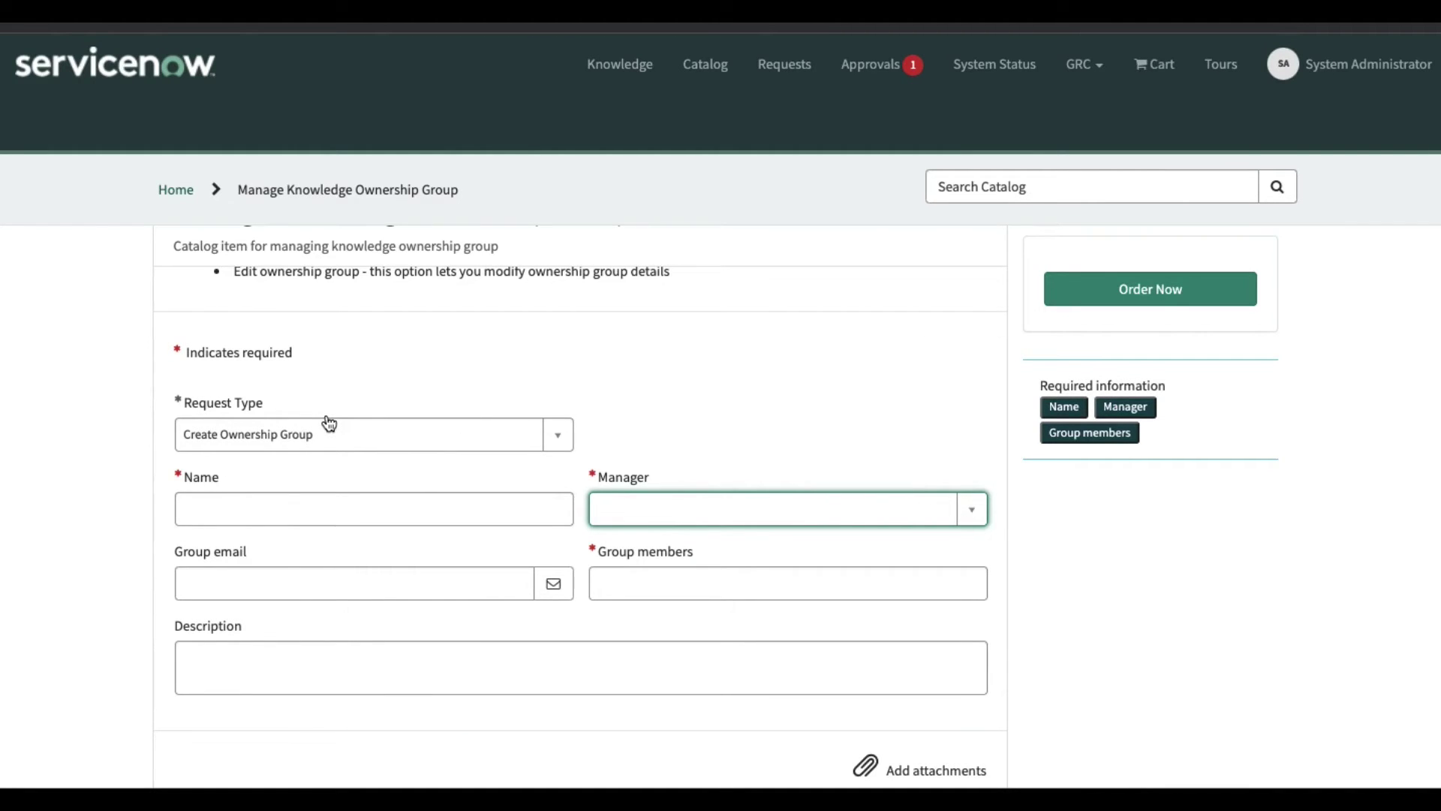
key("super+r")
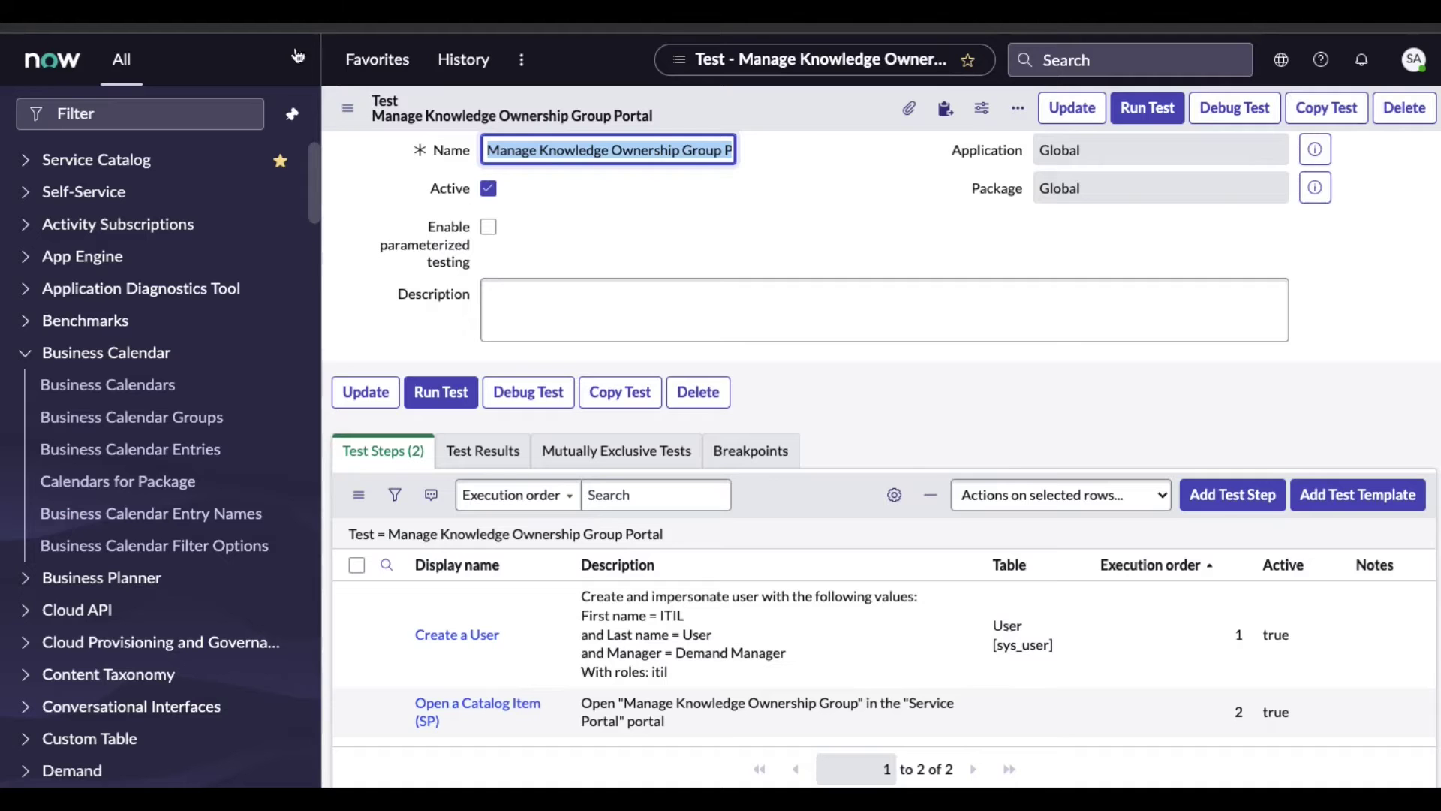
scroll(563, 458, "down", 1)
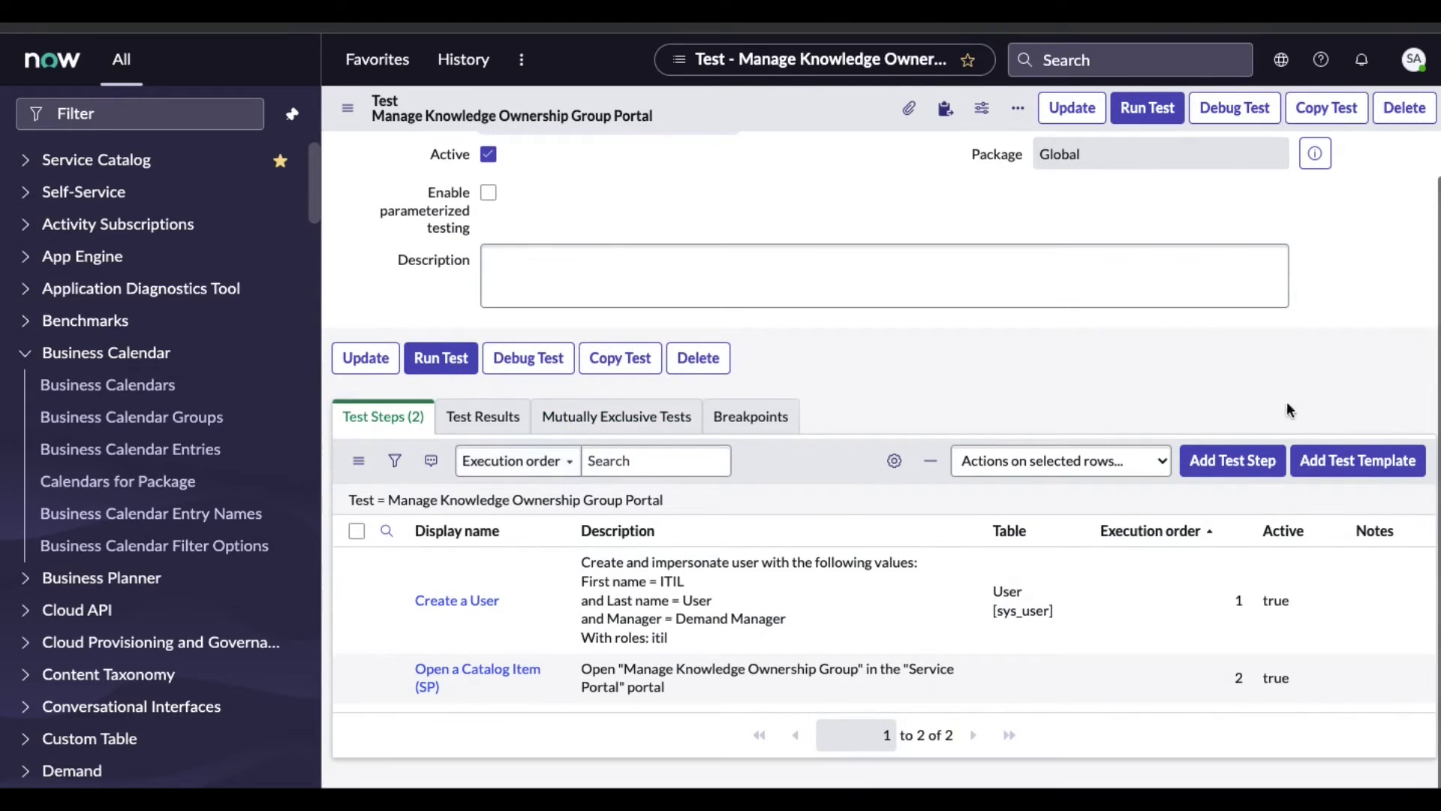
Add a Variable State Validation (SP) step as the test's third step
left_click(1214, 472)
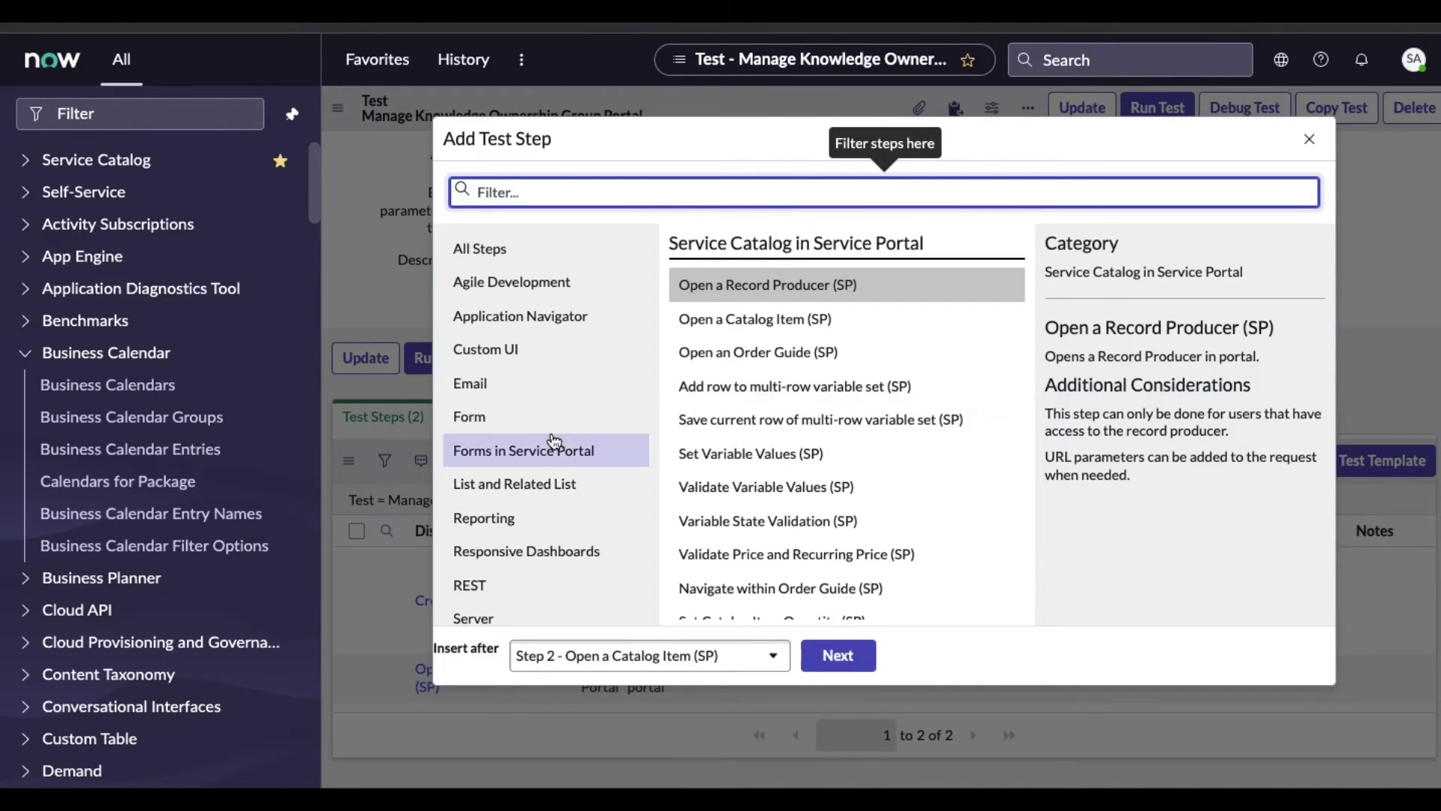
scroll(511, 443, "down", 2)
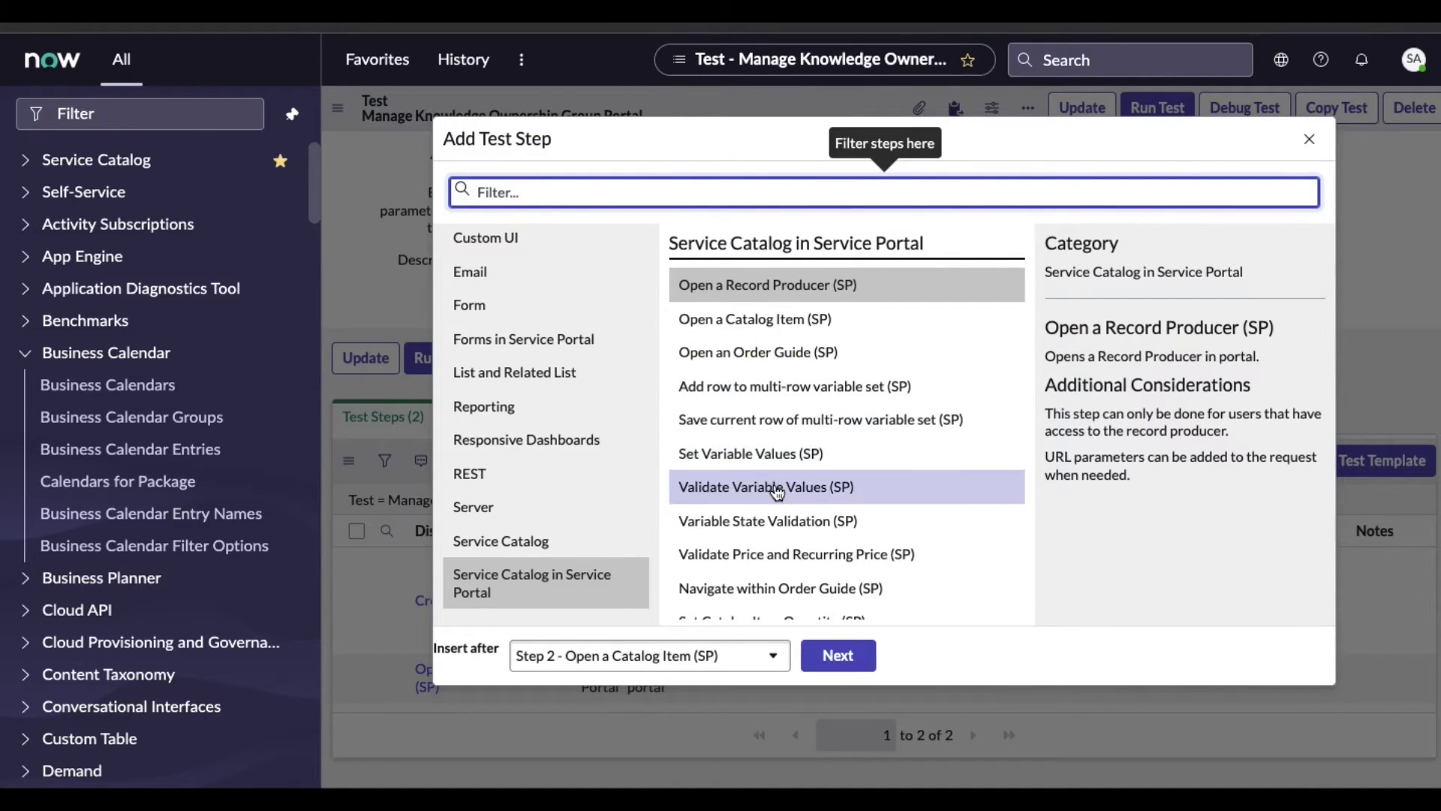
left_click(773, 523)
left_click(862, 655)
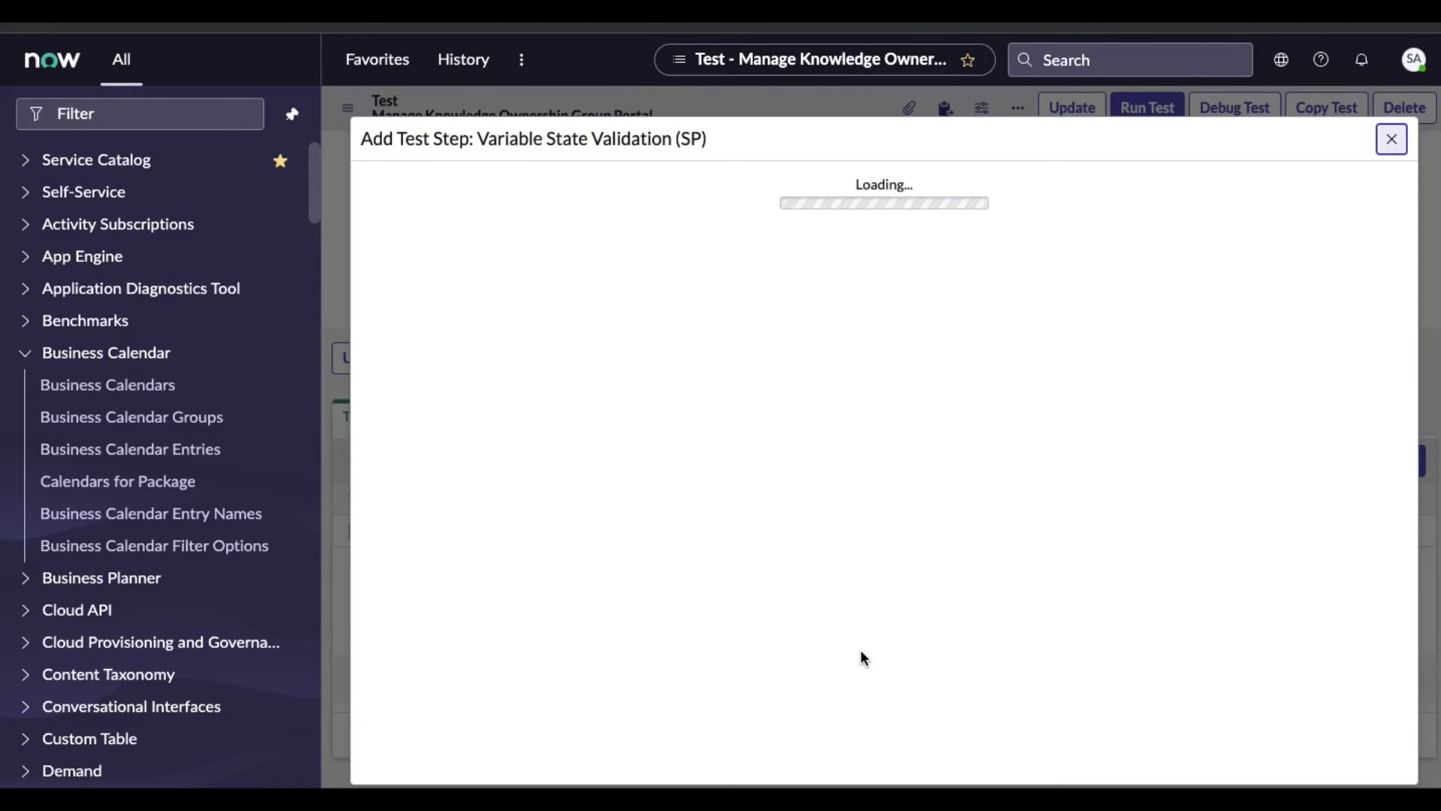
Require Request Type to be visible and mandatory, and submit the validation step
scroll(859, 488, "down", 1)
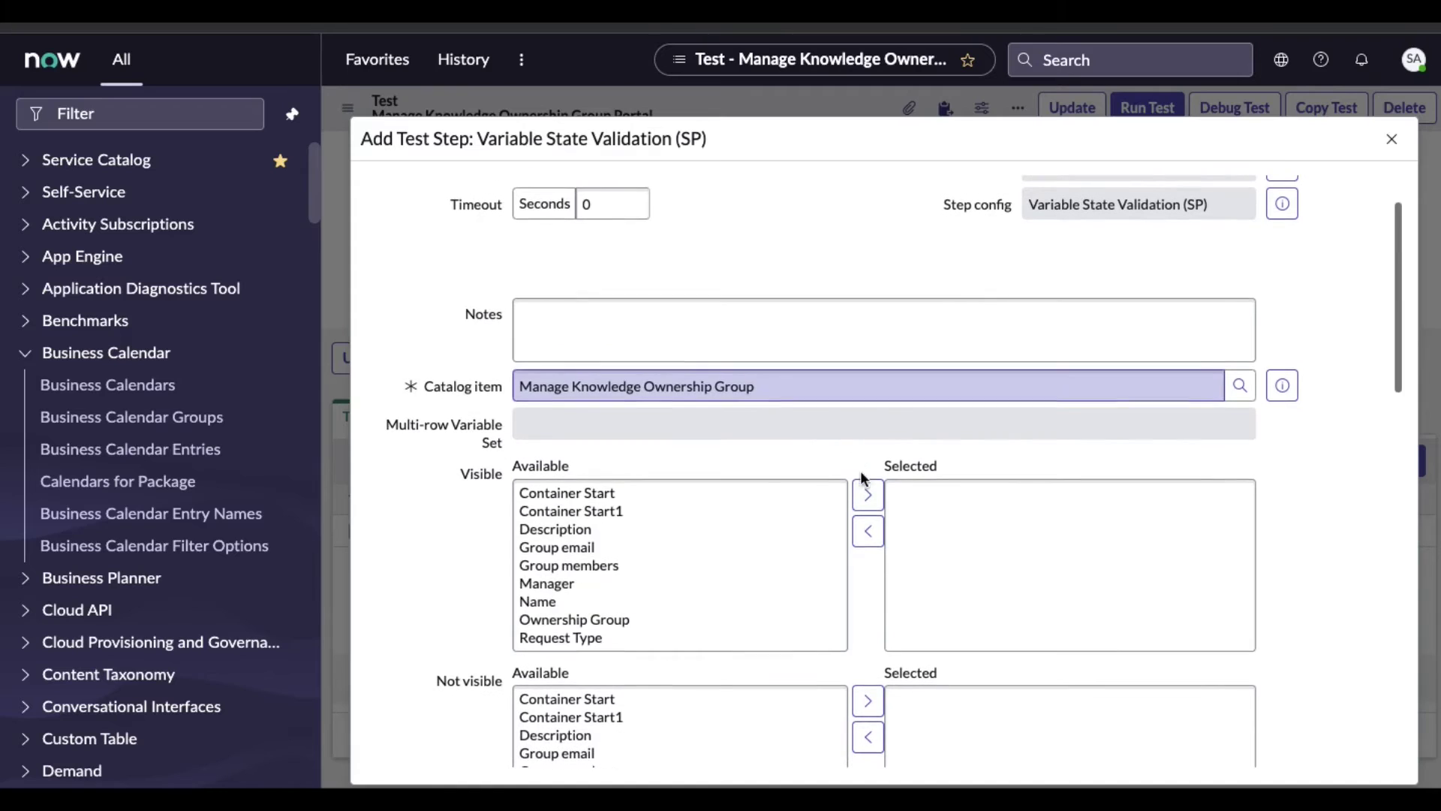
scroll(634, 569, "down", 1)
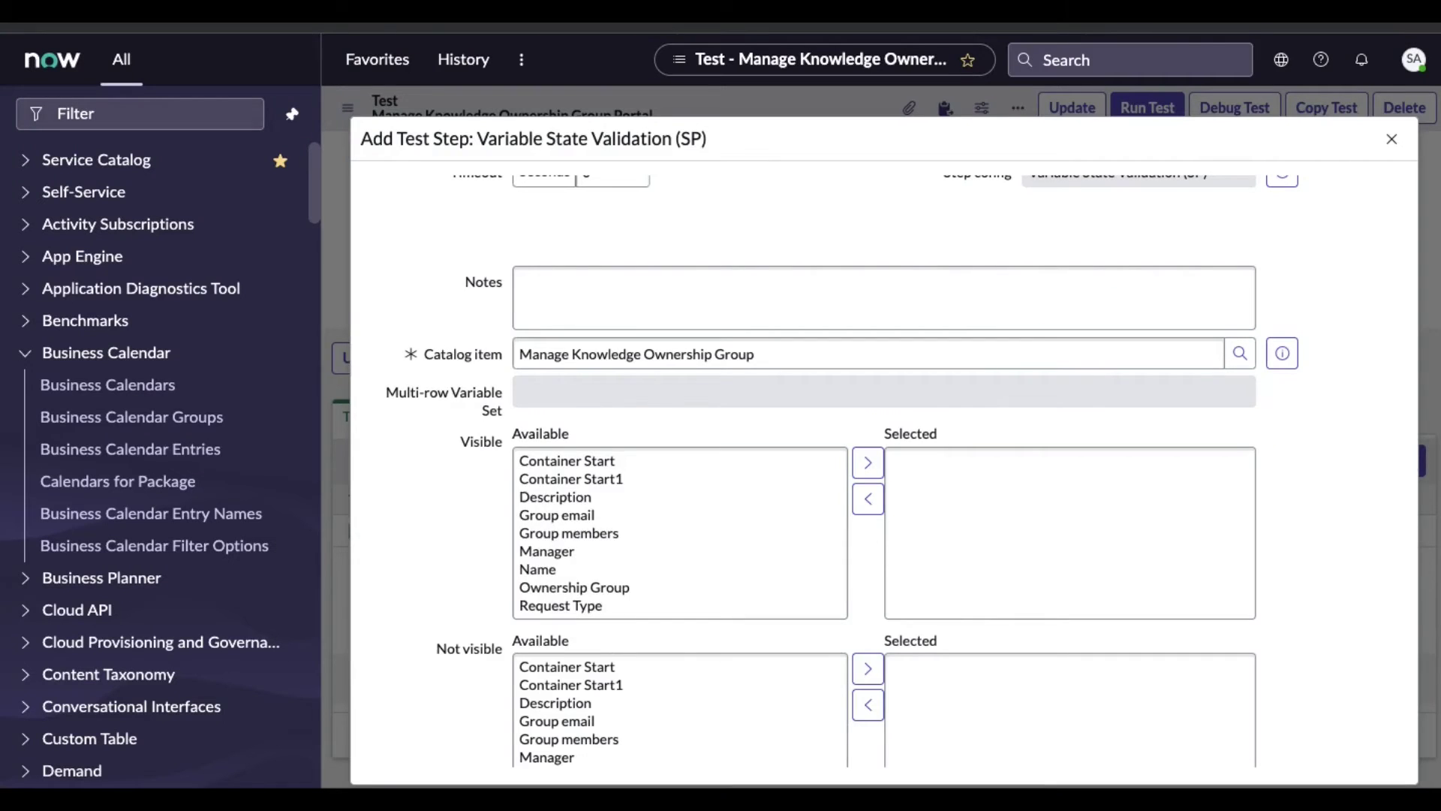
left_click(589, 606)
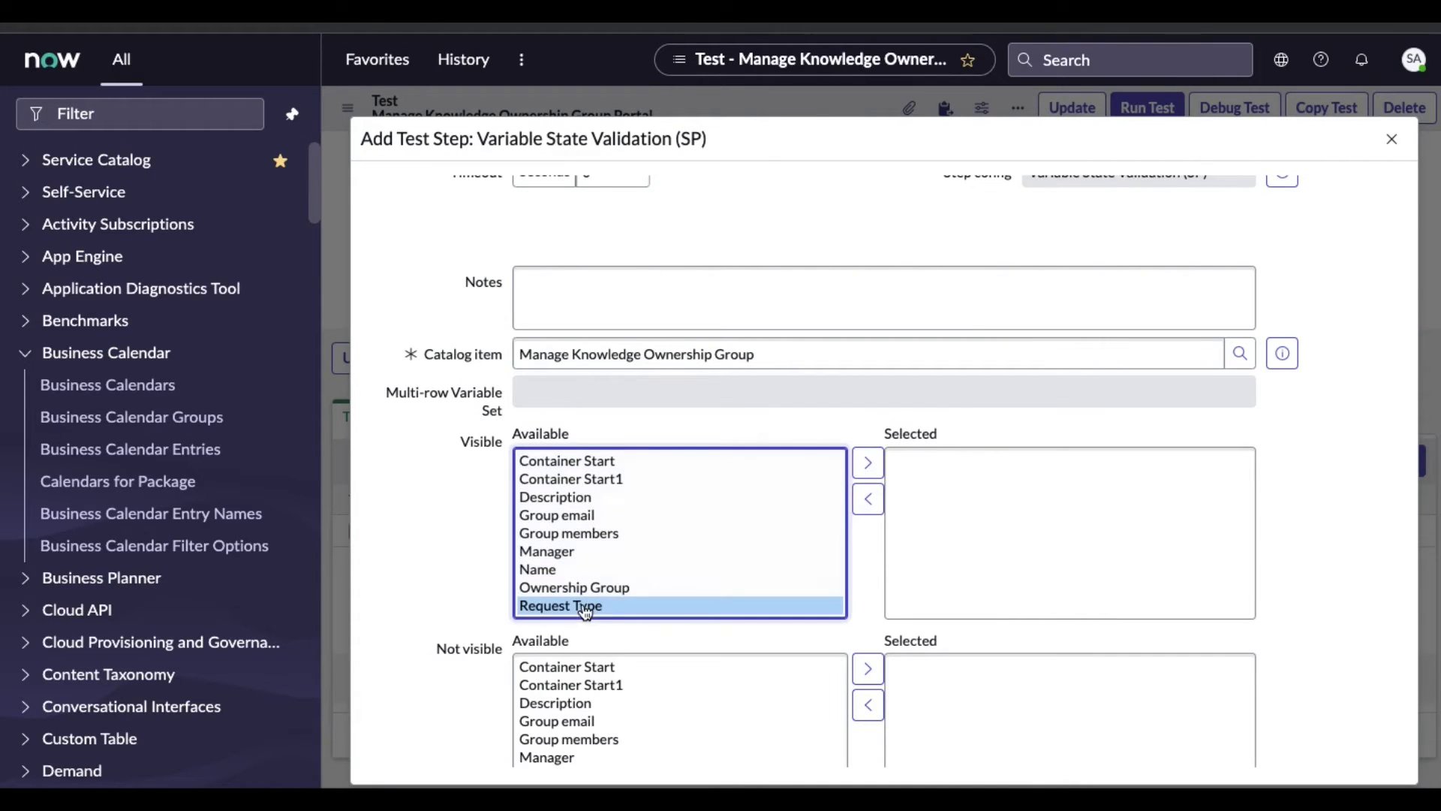
left_click(869, 465)
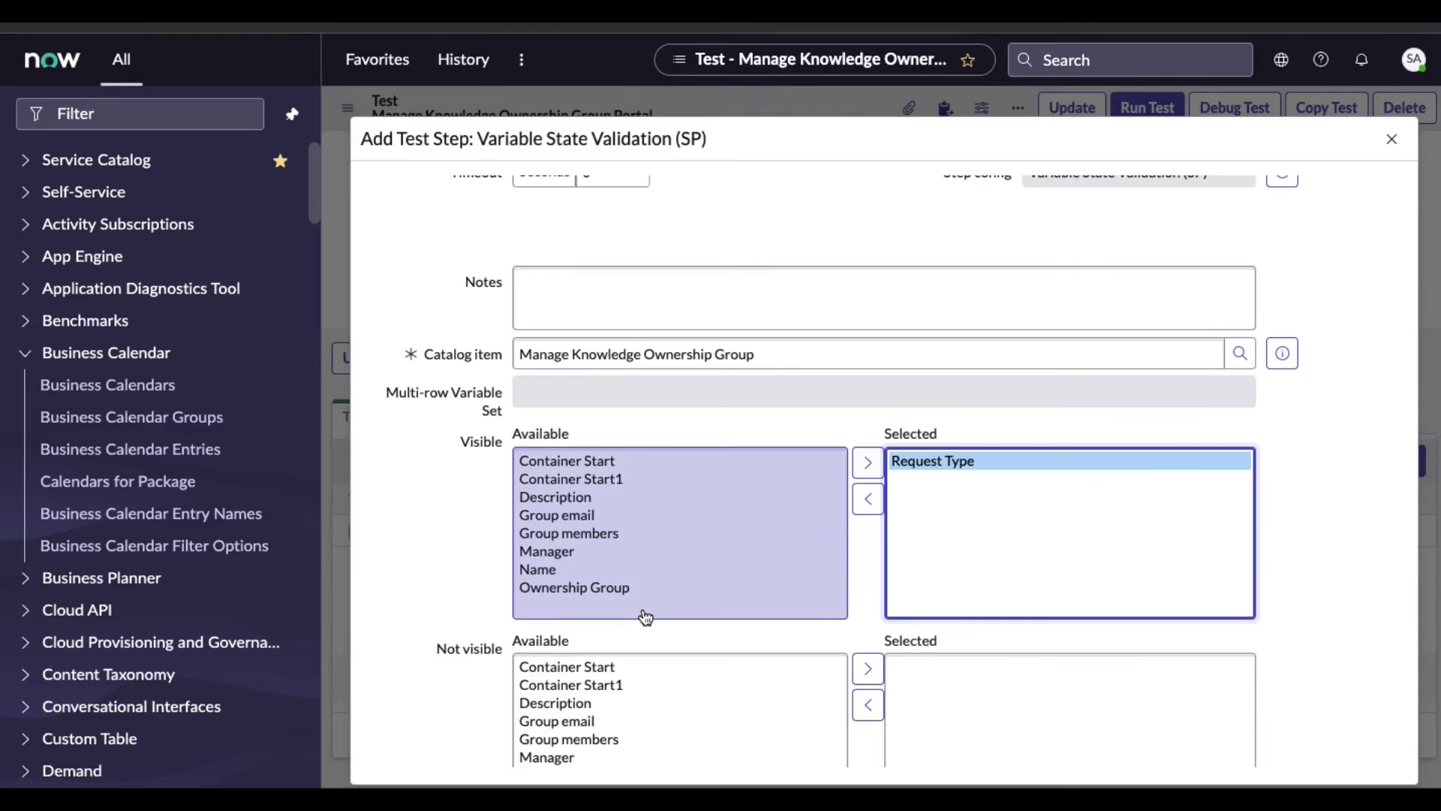
scroll(645, 617, "down", 5)
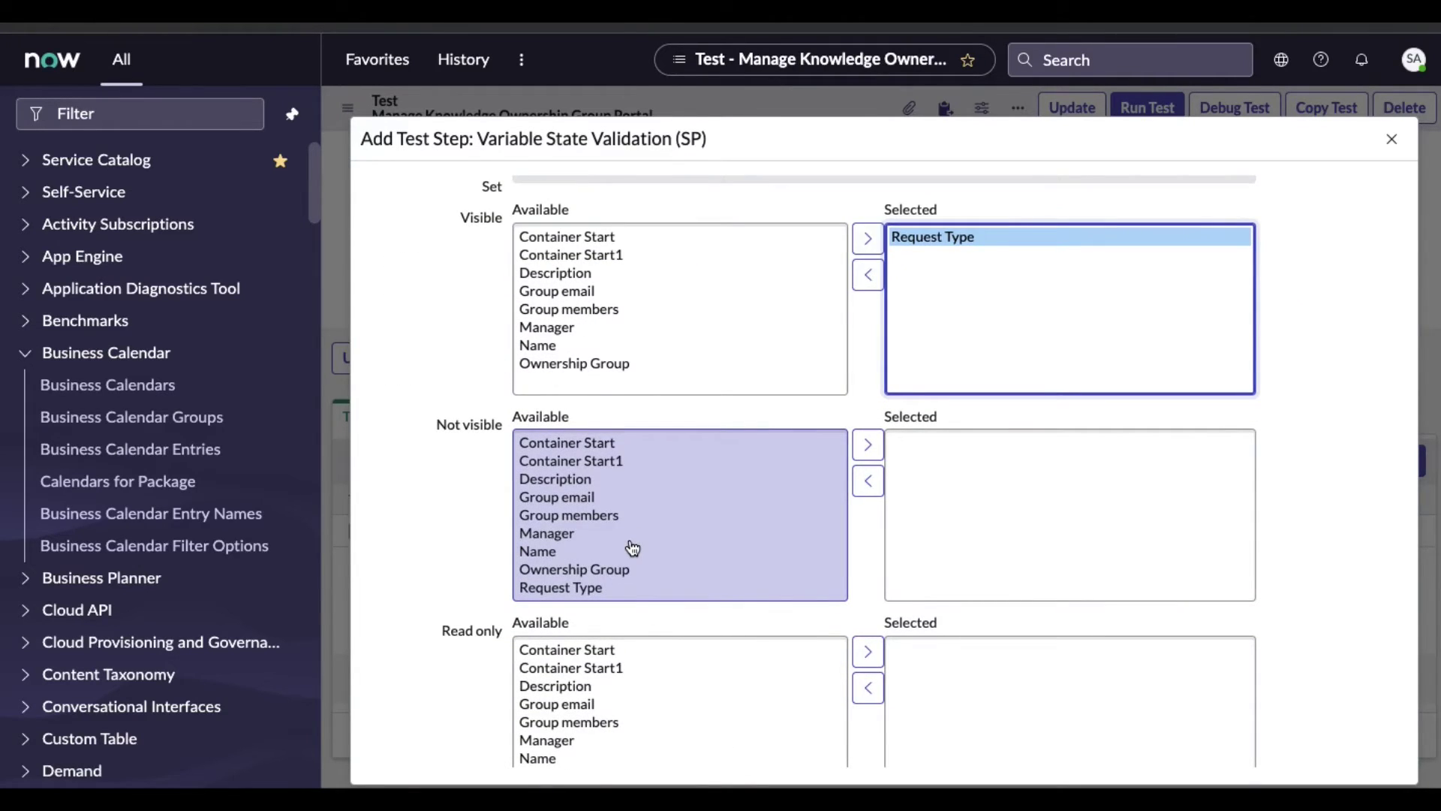
scroll(633, 548, "down", 10)
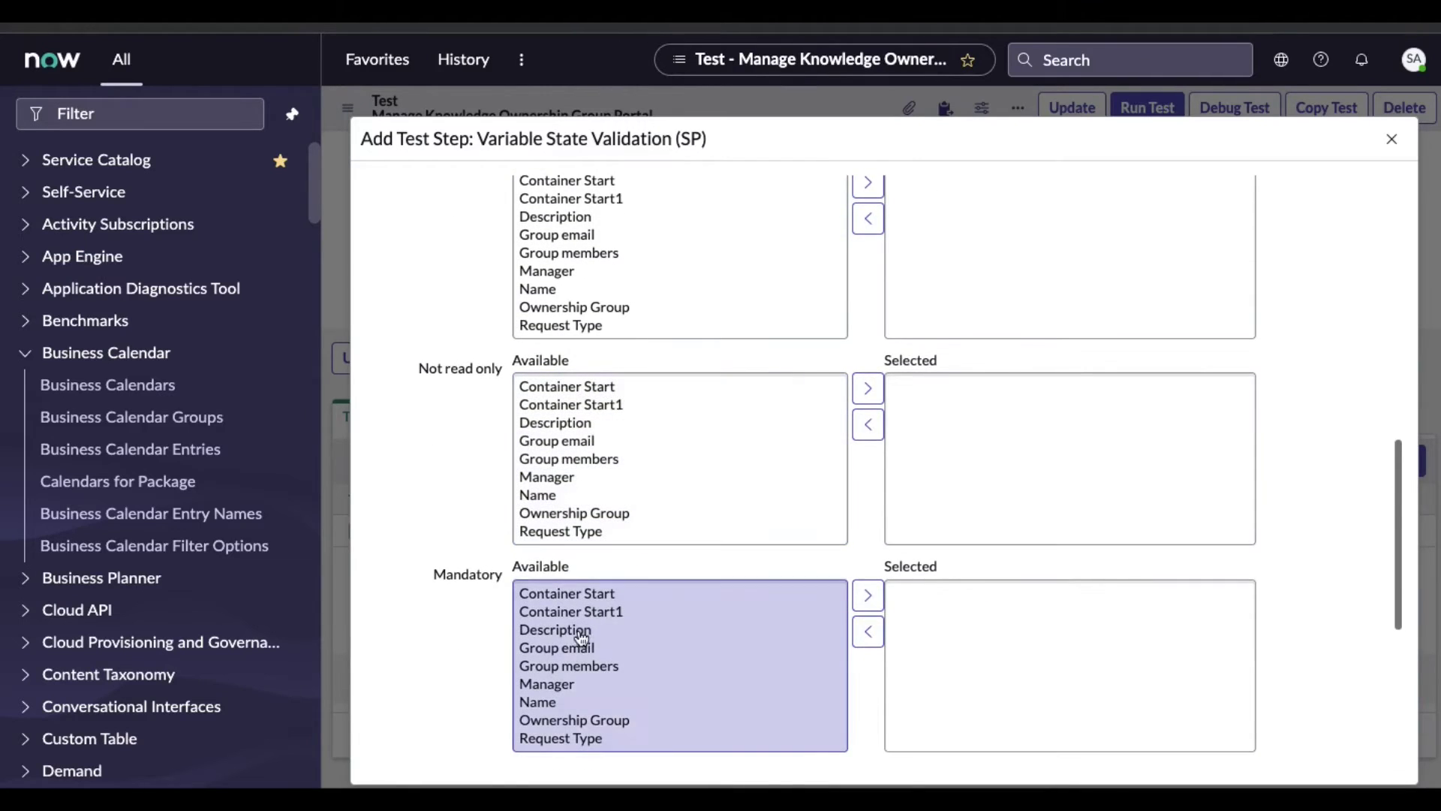
left_click(579, 696)
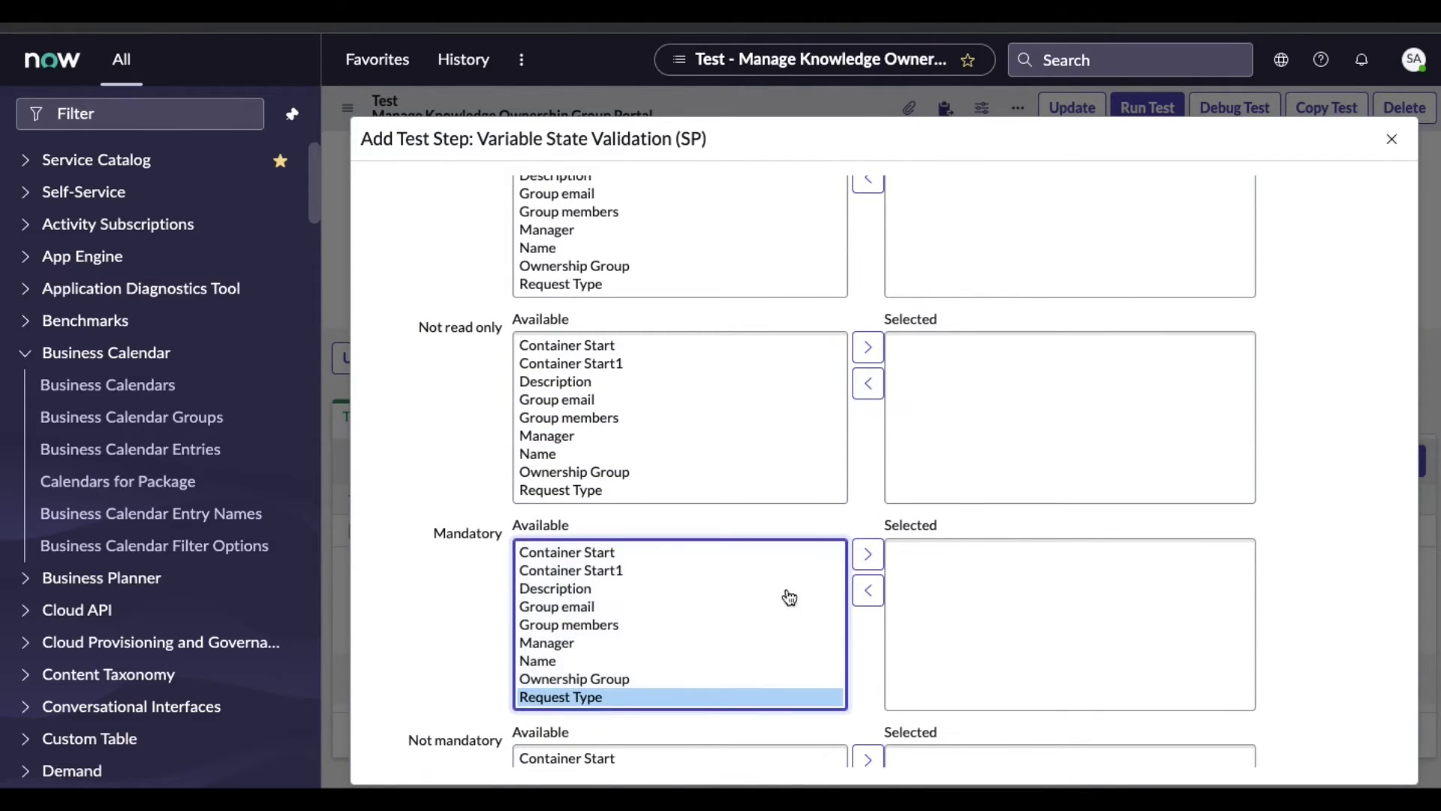
left_click(869, 556)
scroll(1300, 582, "down", 5)
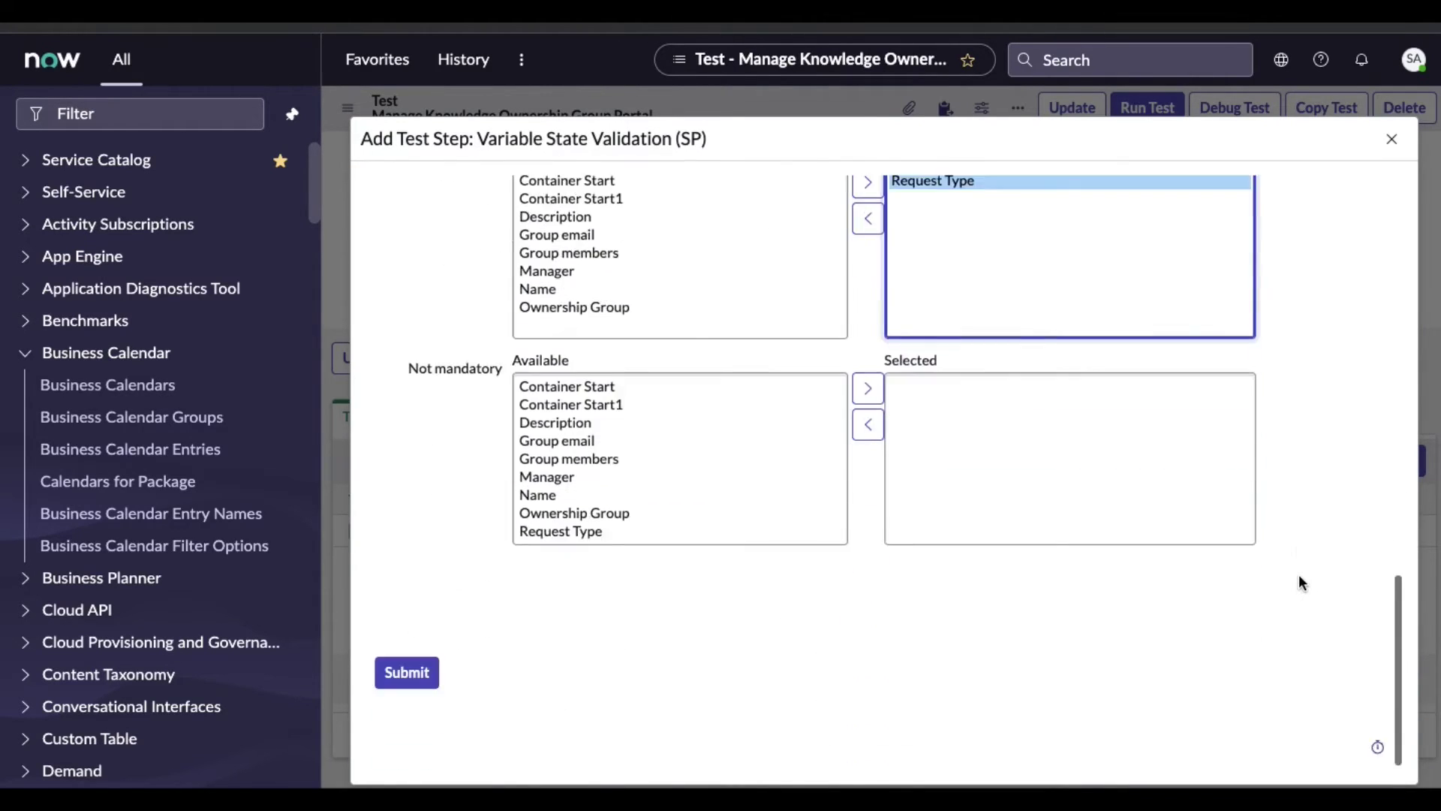
left_click(411, 680)
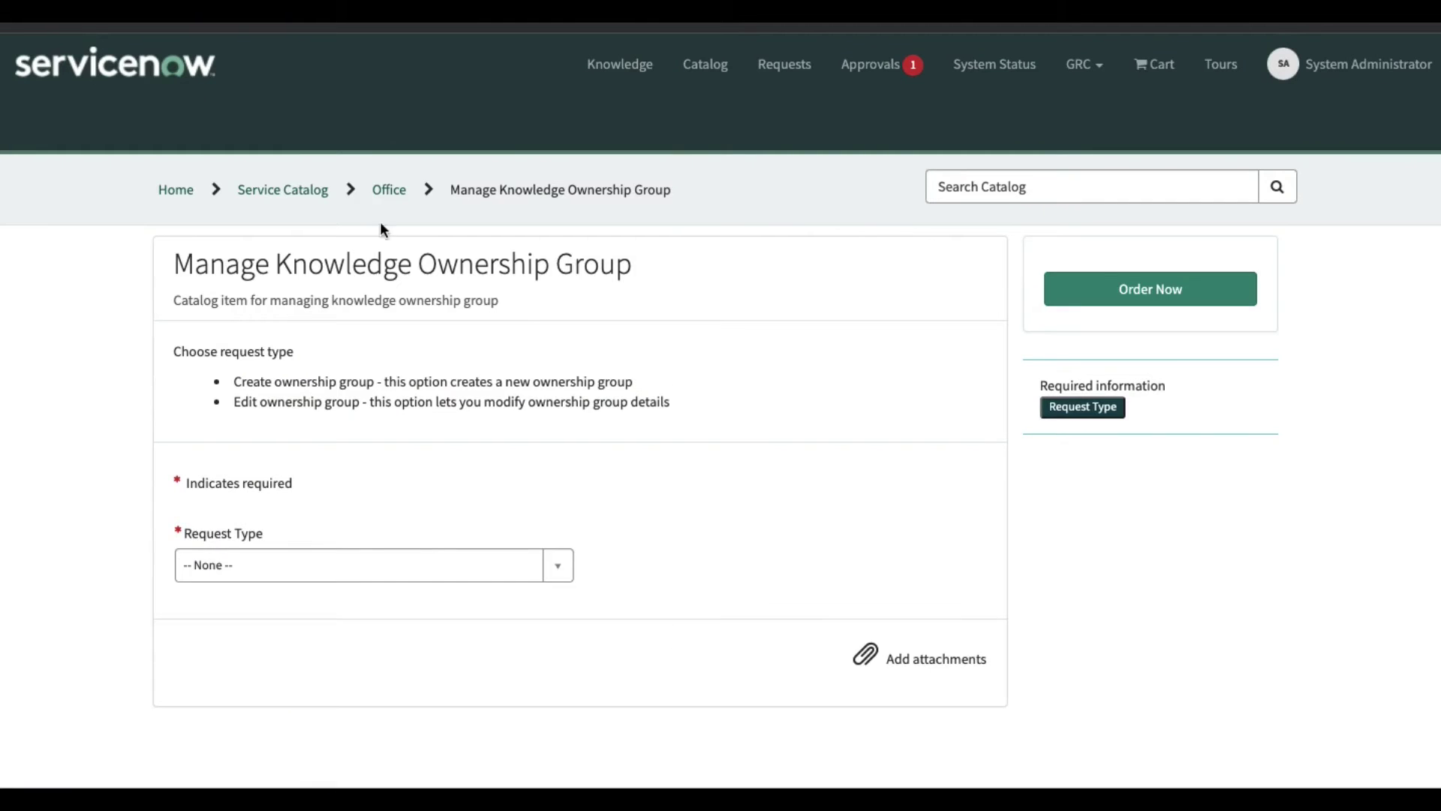
Open and close the portal's Request Type dropdown without choosing a value
left_click(308, 571)
left_click(786, 473)
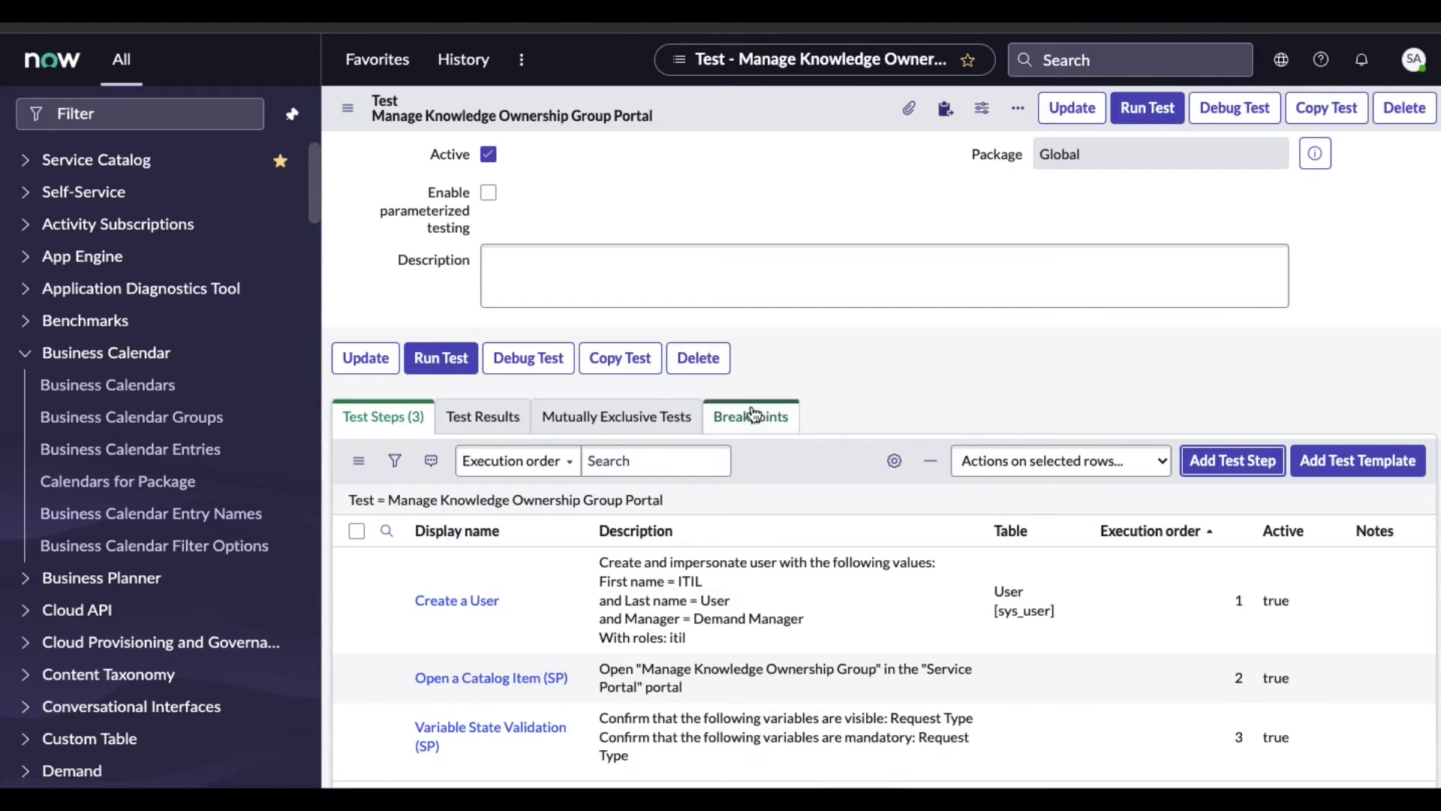
scroll(758, 412, "down", 1)
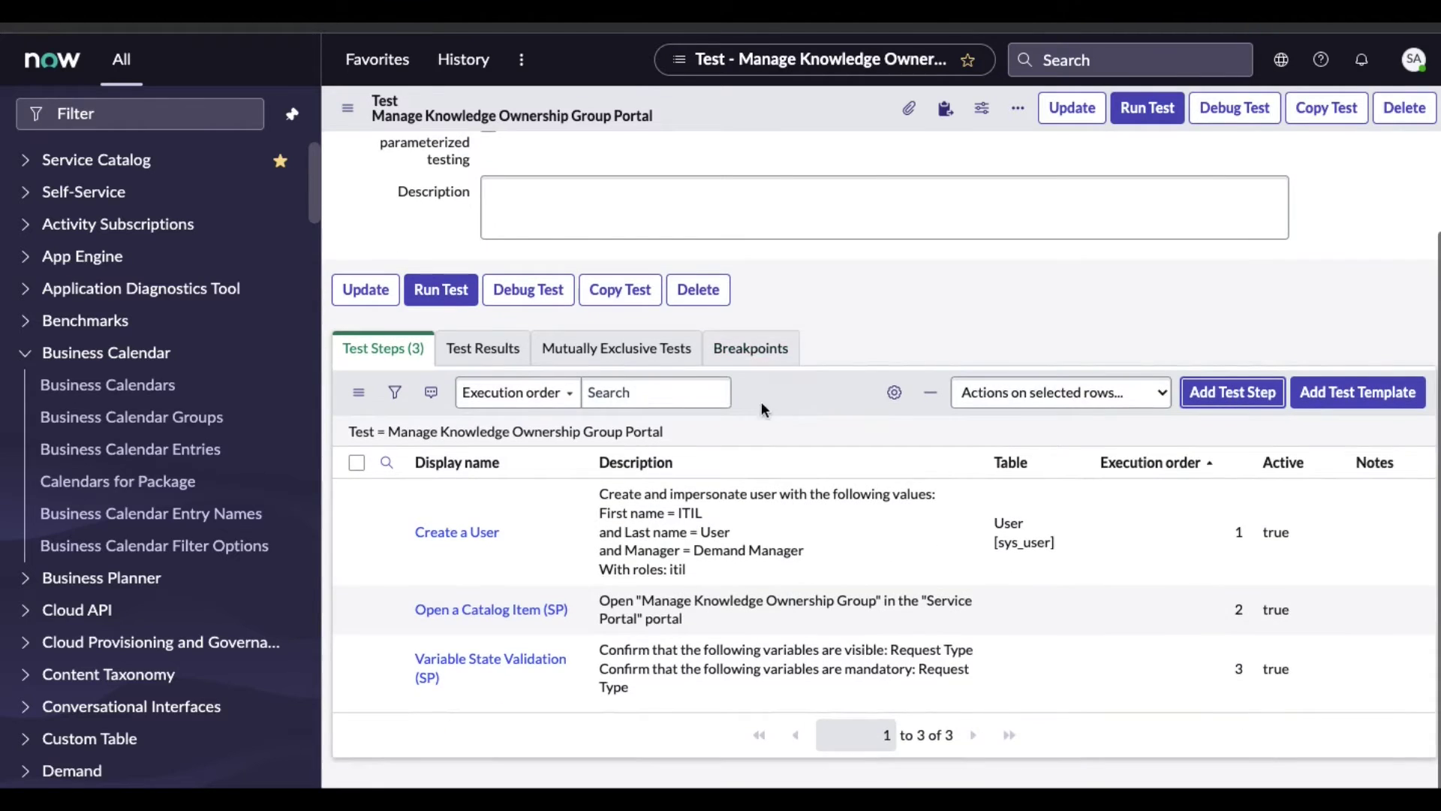
Add a Validate Variable Values (SP) step to the test
left_click(1242, 394)
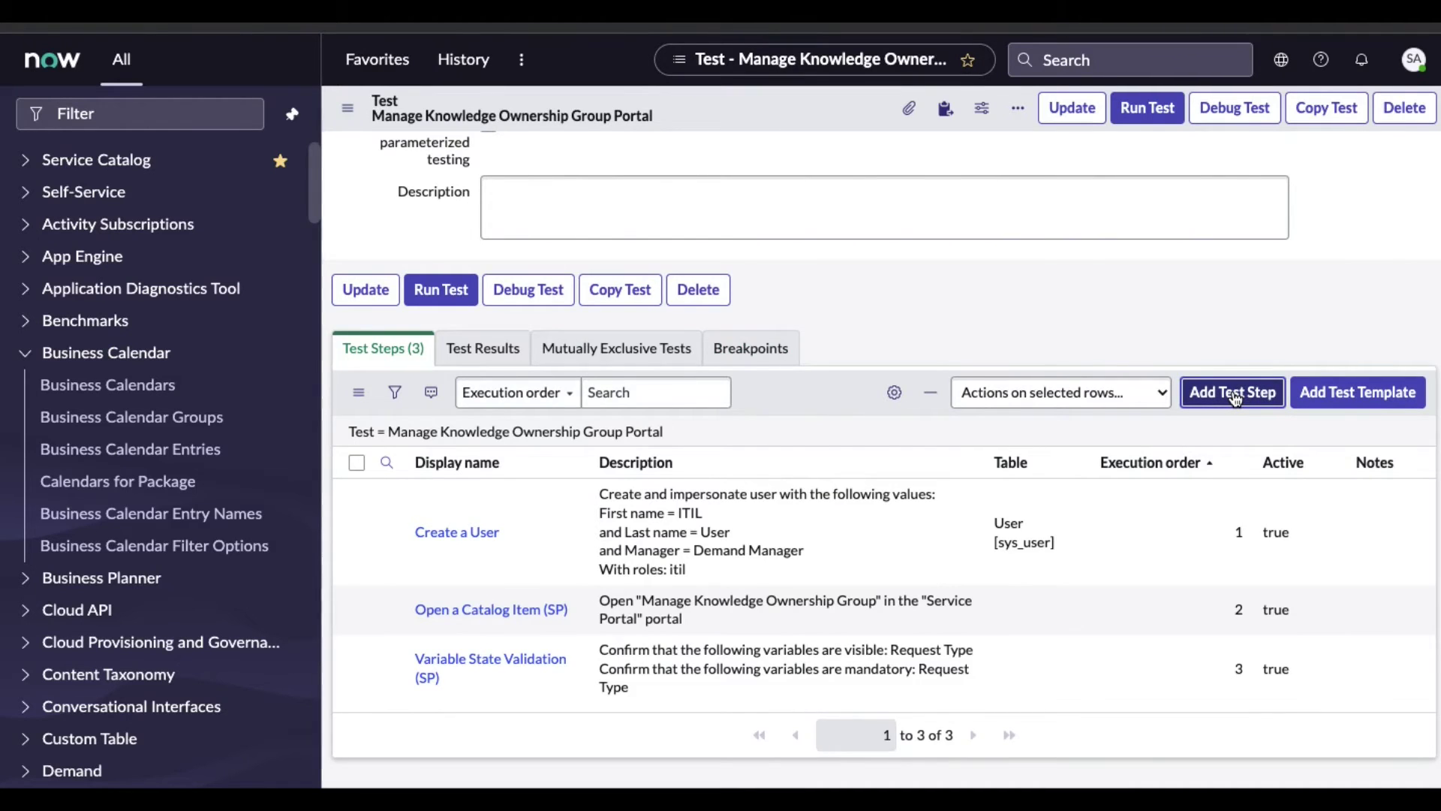
scroll(792, 480, "down", 1)
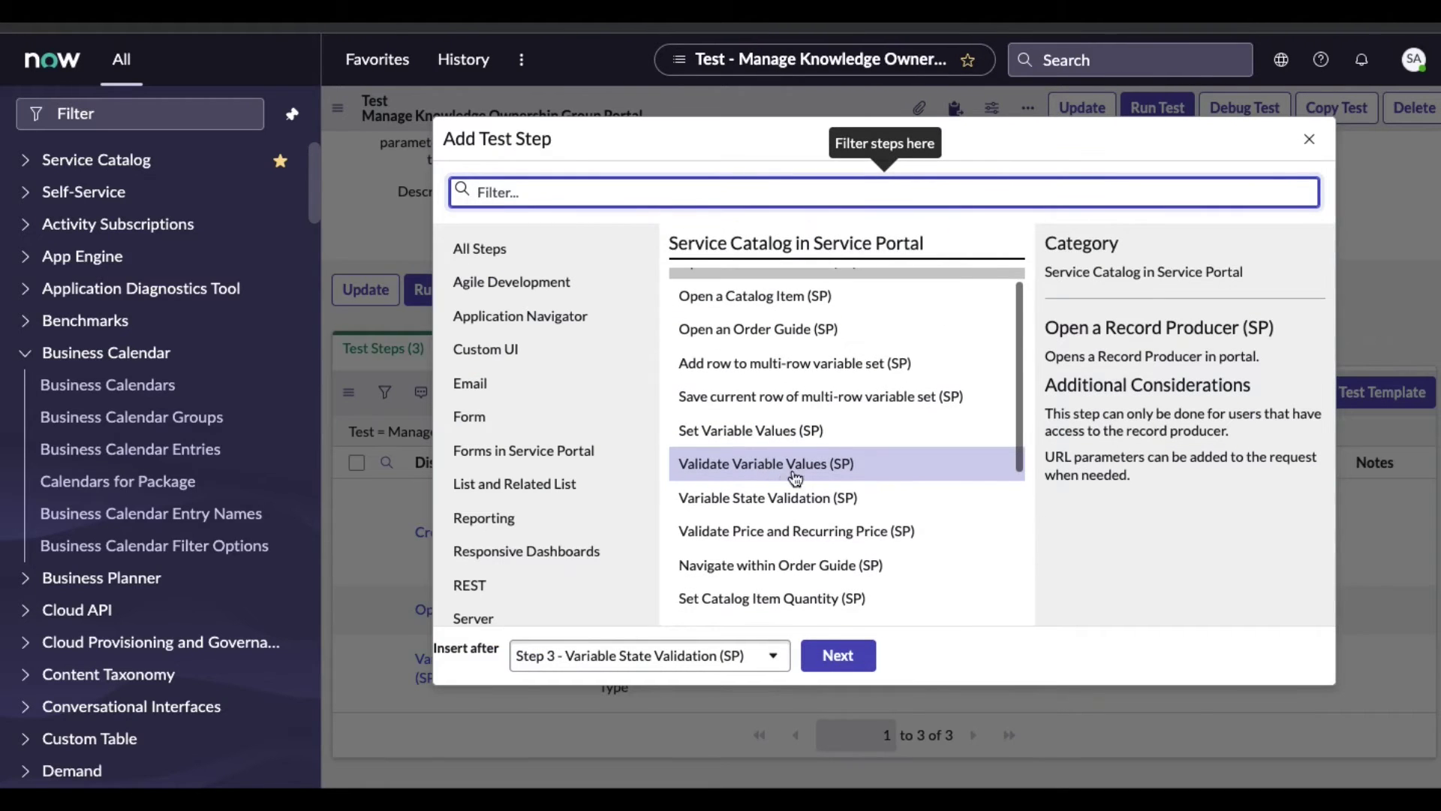
left_click(796, 467)
left_click(846, 655)
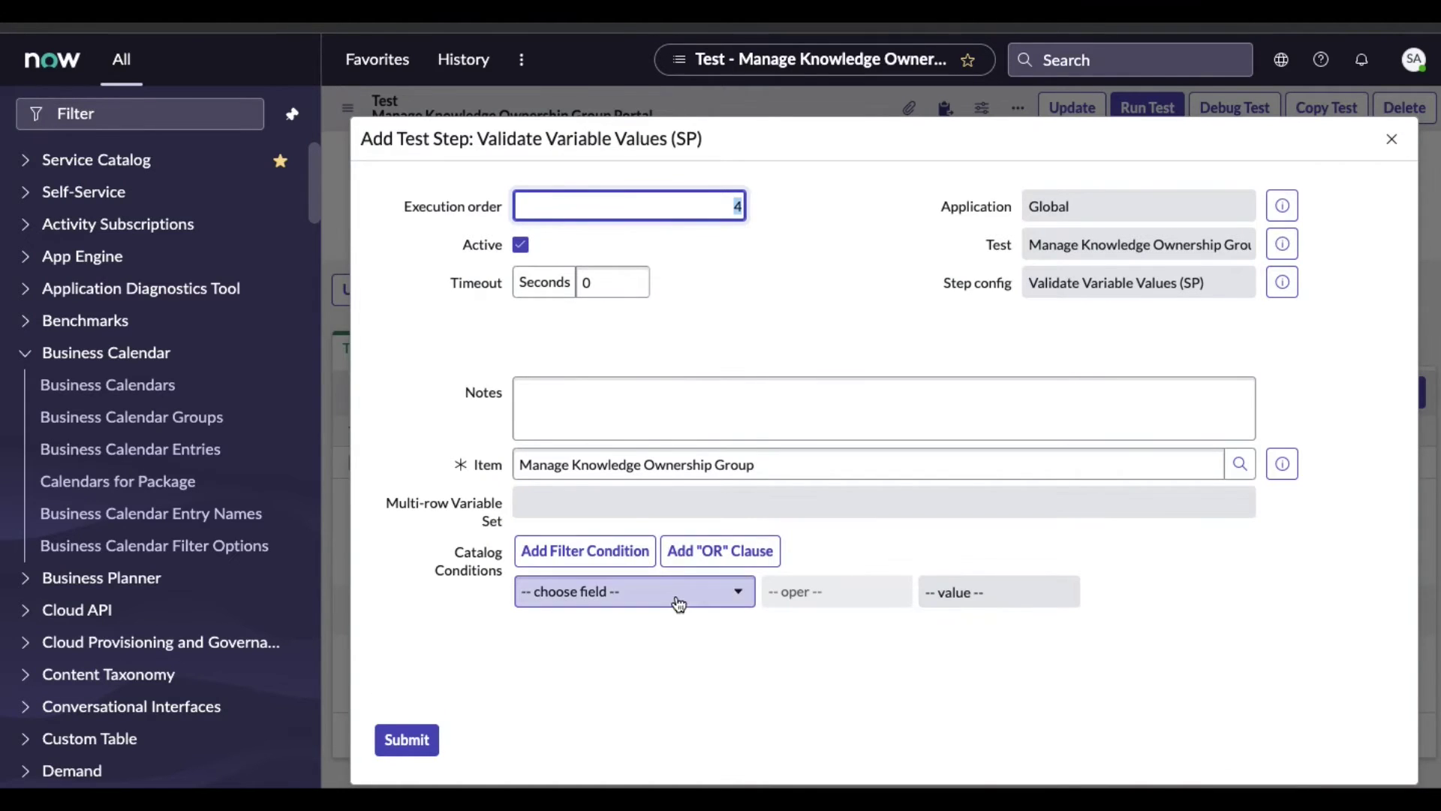
Set the condition request_type is -- None -- and submit the step
left_click(677, 596)
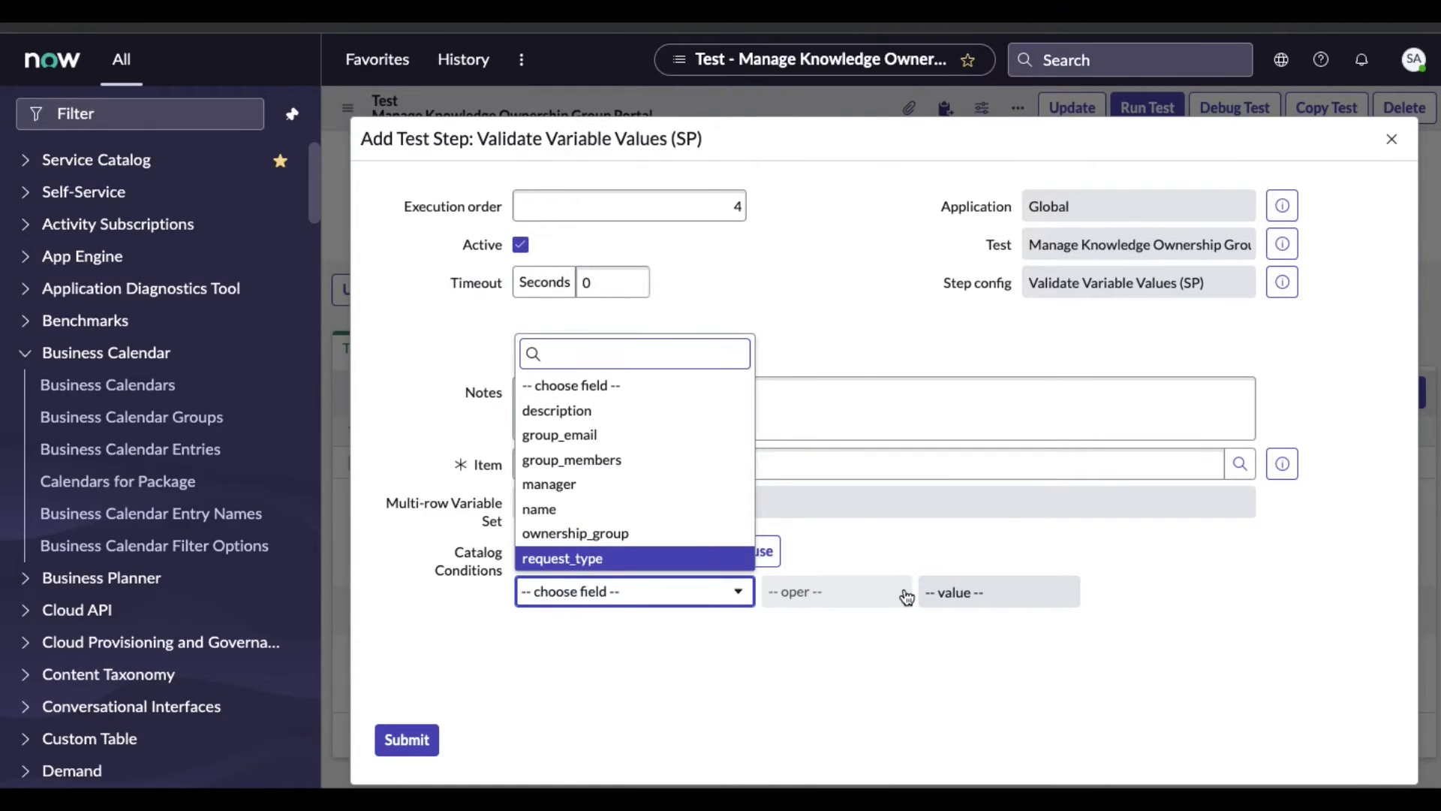
key("Return")
left_click(982, 592)
left_click(867, 667)
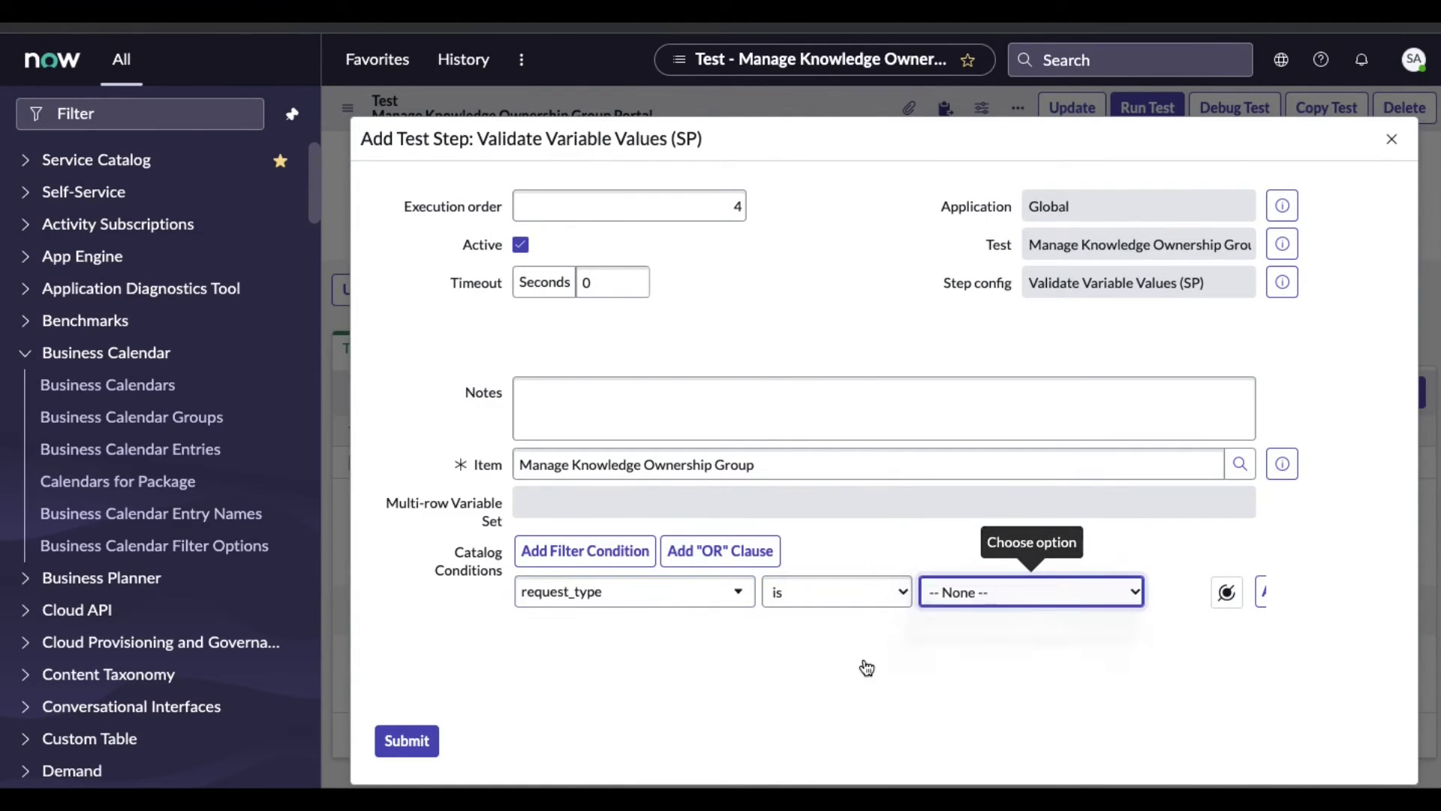
left_click(408, 747)
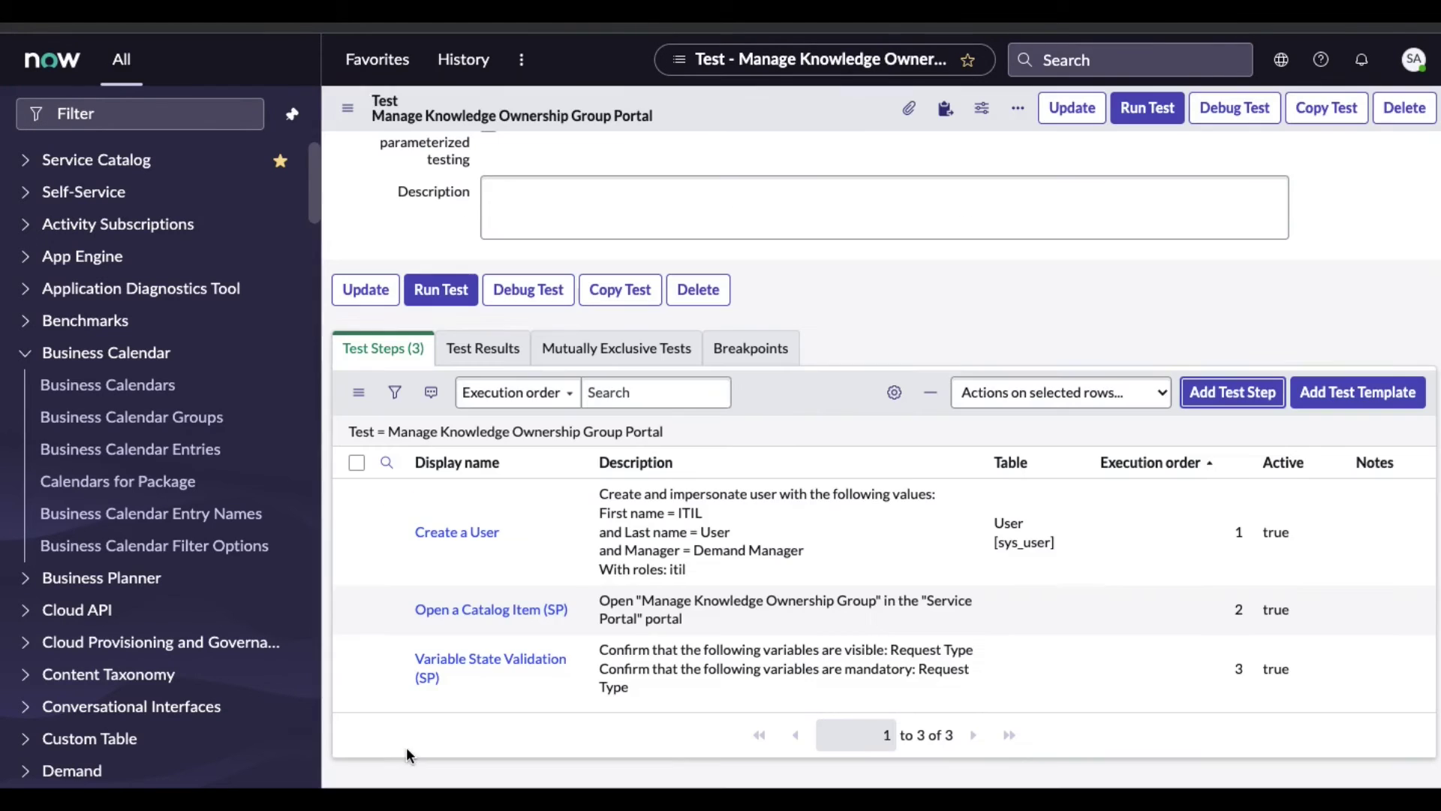
scroll(610, 582, "down", 1)
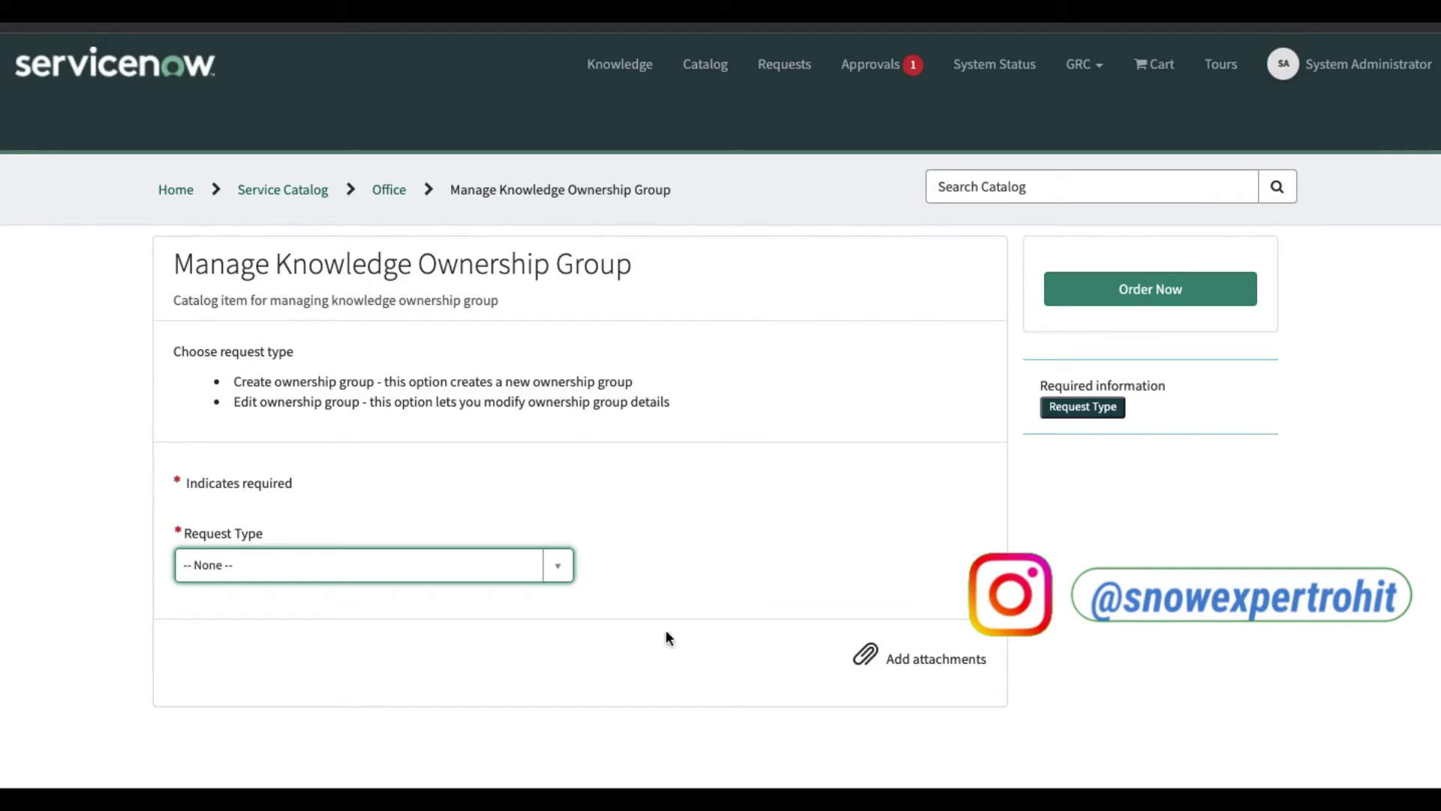
Choose Create Ownership Group as the portal Request Type, then begin adding another test step
left_click(465, 565)
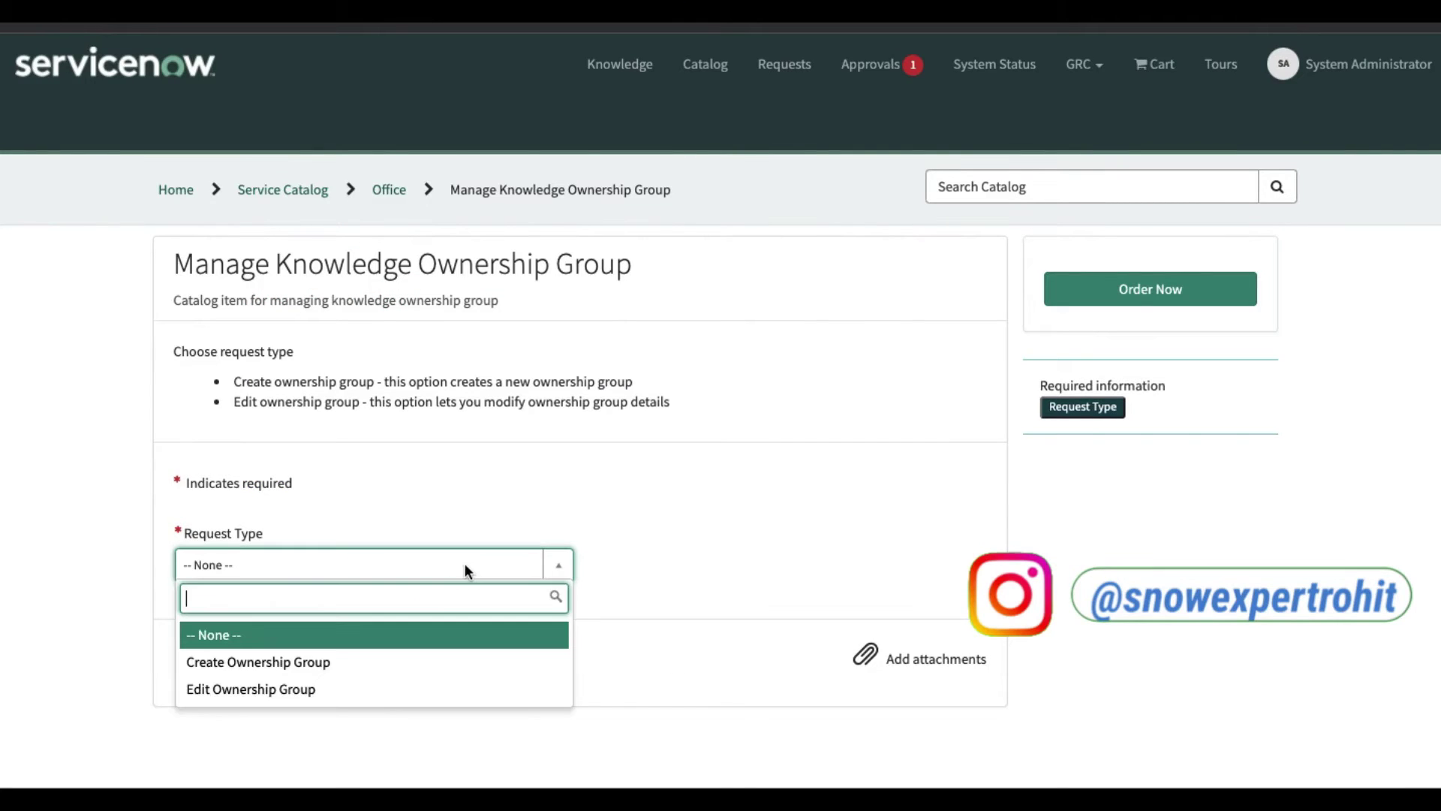
left_click(302, 663)
scroll(662, 614, "down", 1)
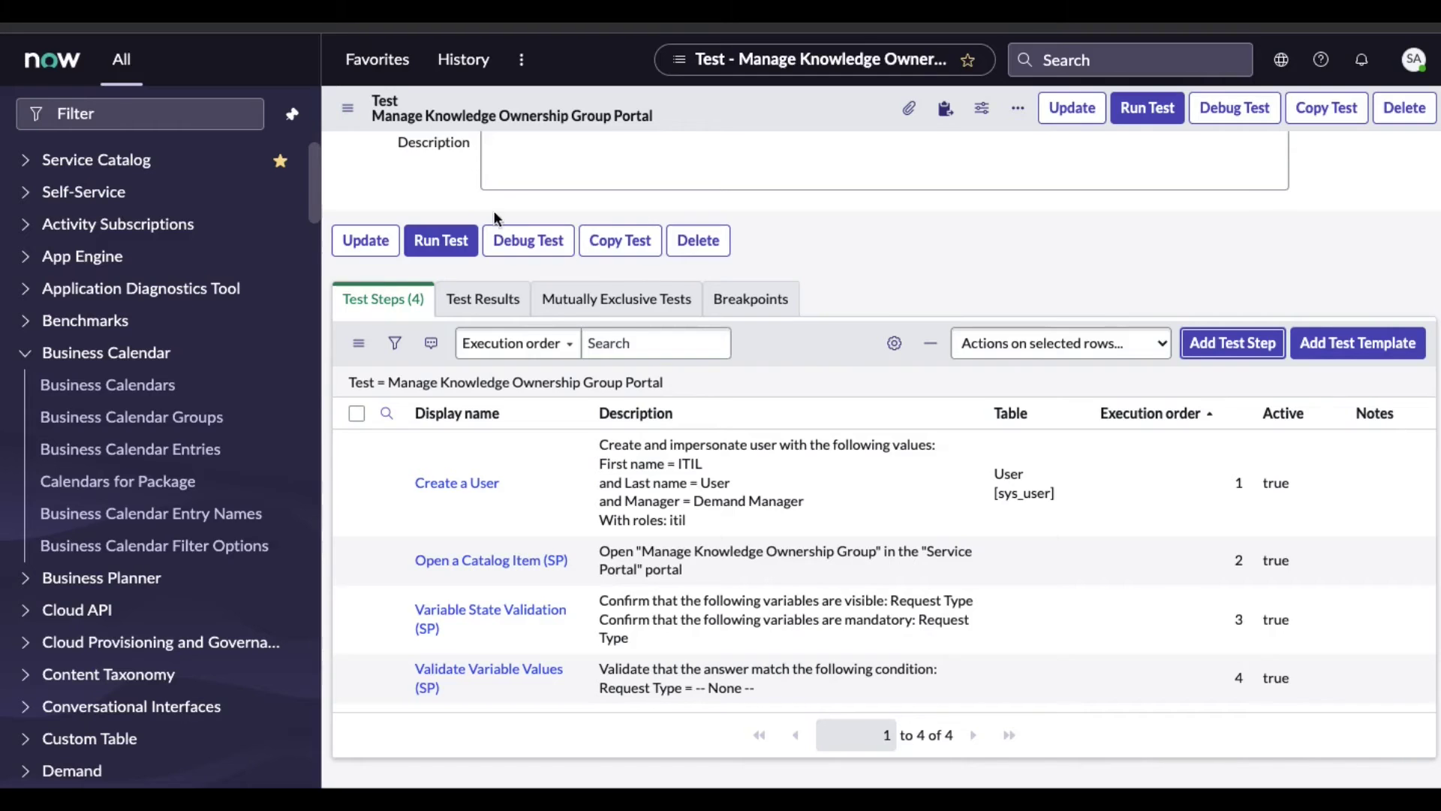
left_click(1230, 353)
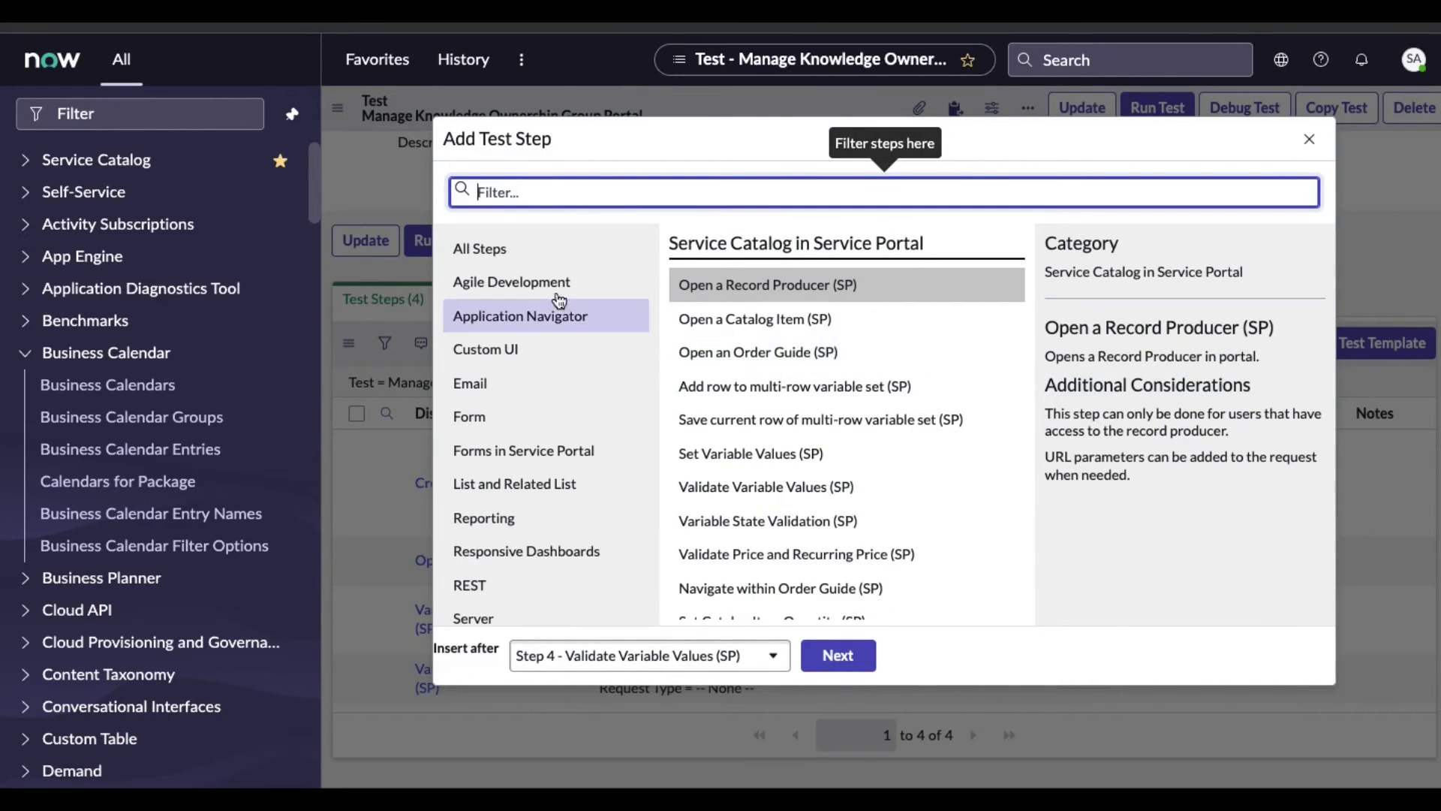
left_click(535, 259)
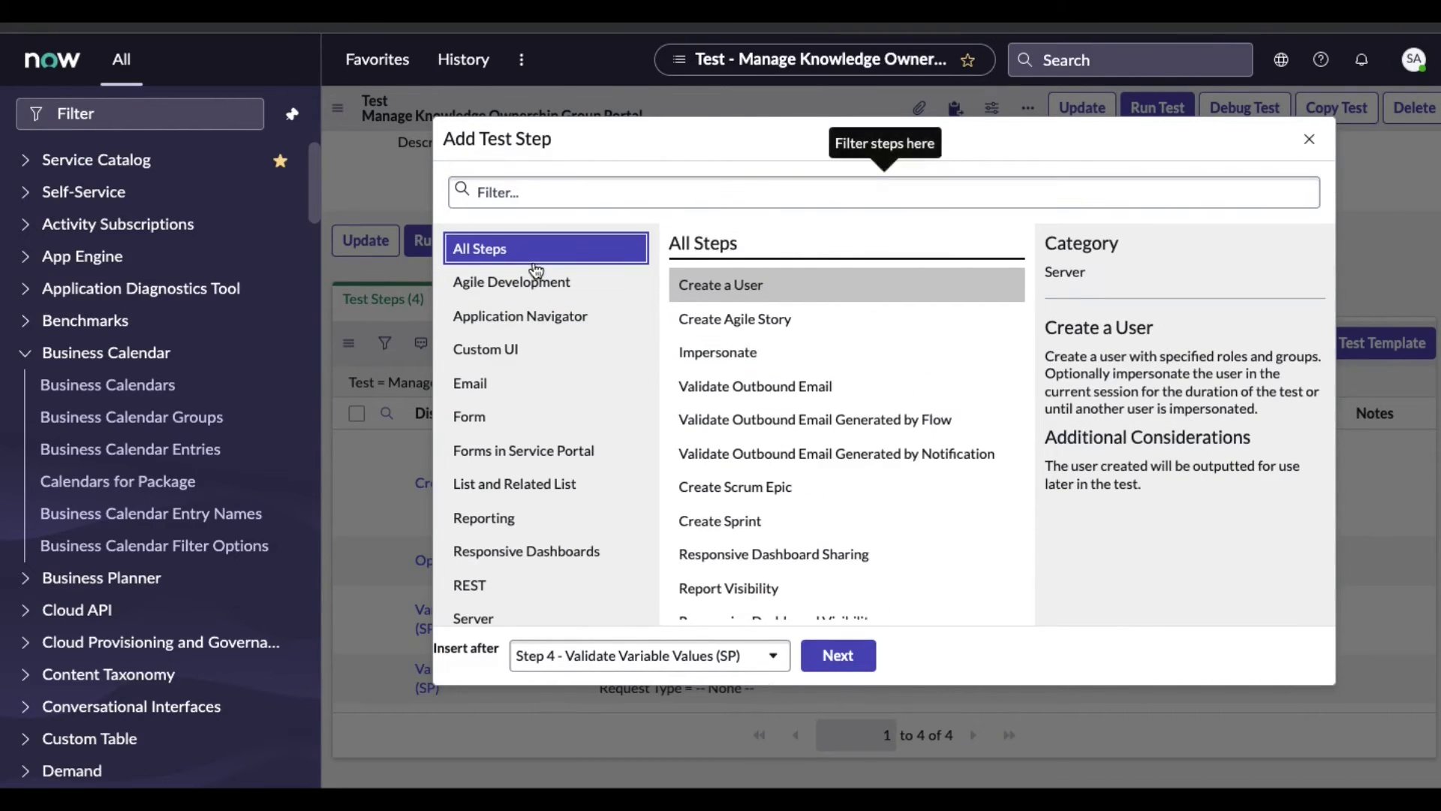
Start a Create a User step with first name SRM and last name Manager
left_click(840, 660)
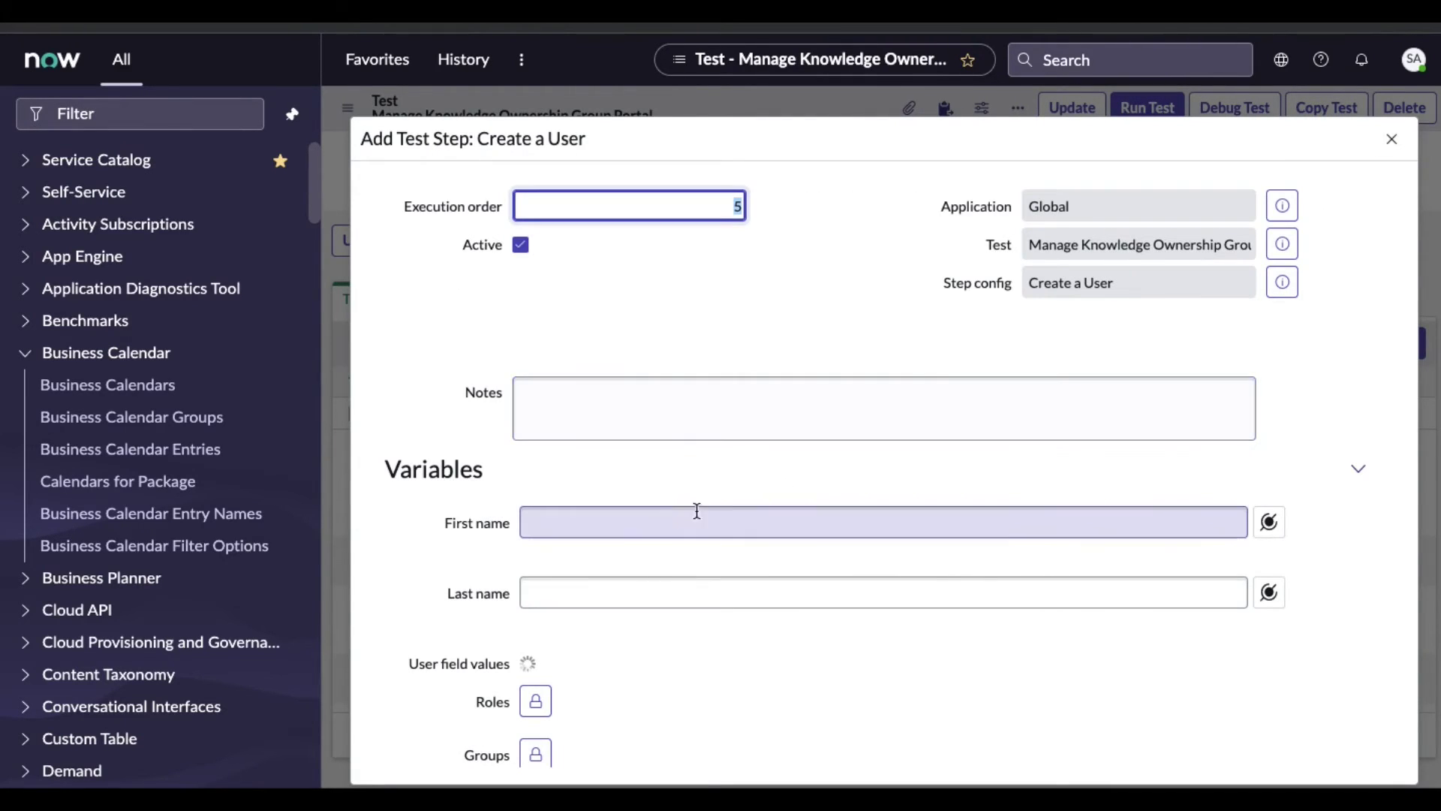
left_click(664, 519)
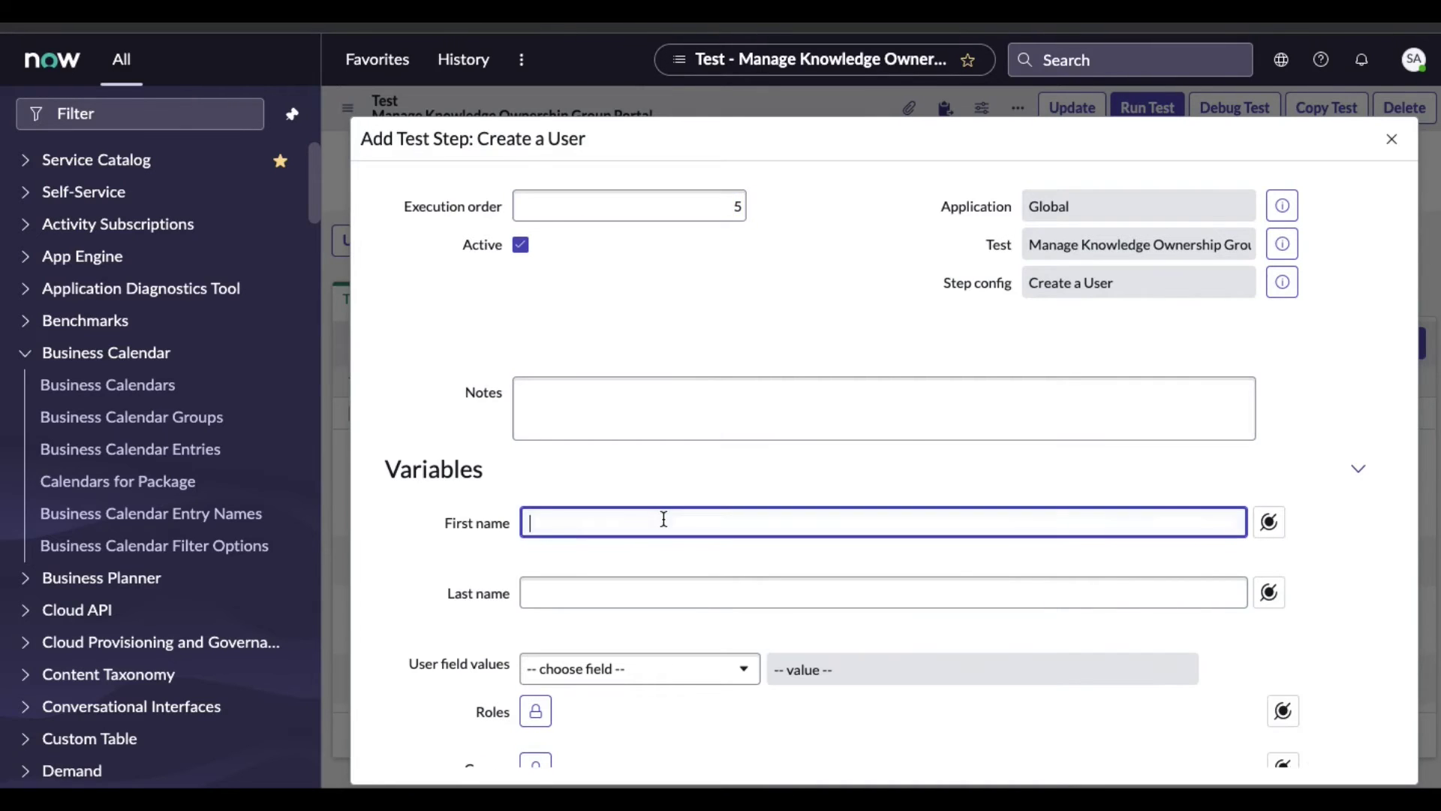
type("SRM")
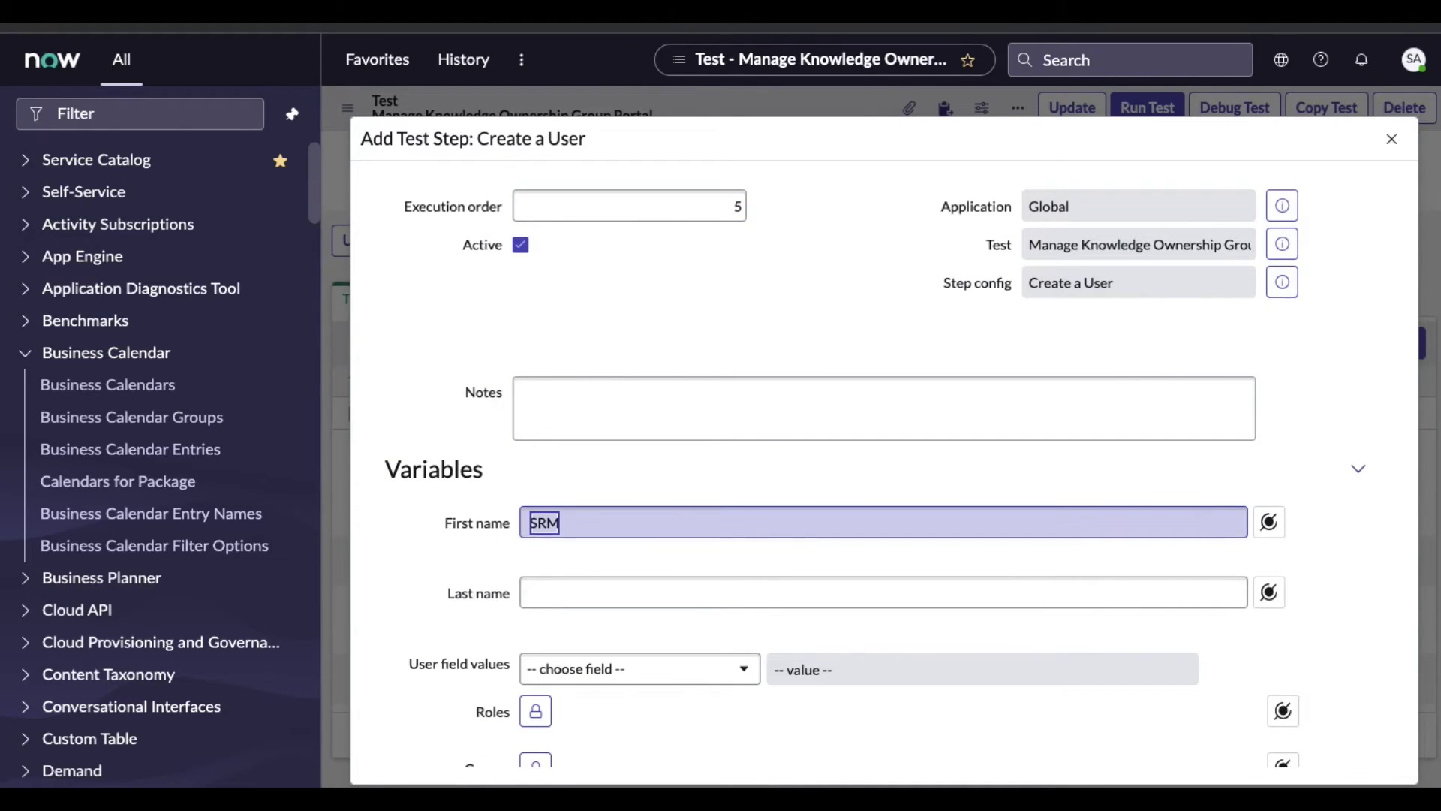
left_click(651, 585)
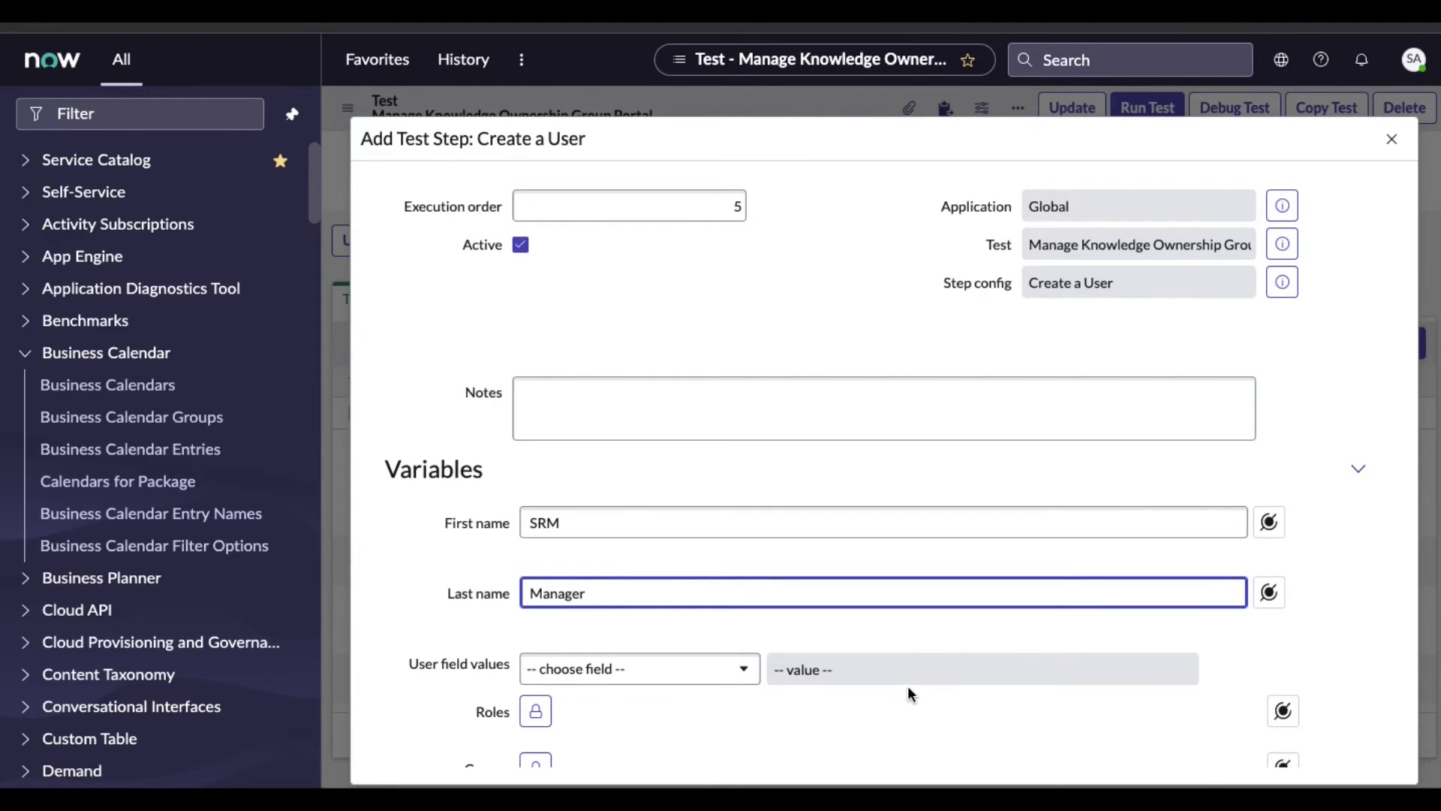
scroll(908, 686, "down", 2)
Give the user the itil_admin role and save the Create a User step
left_click(536, 576)
type("itil_a")
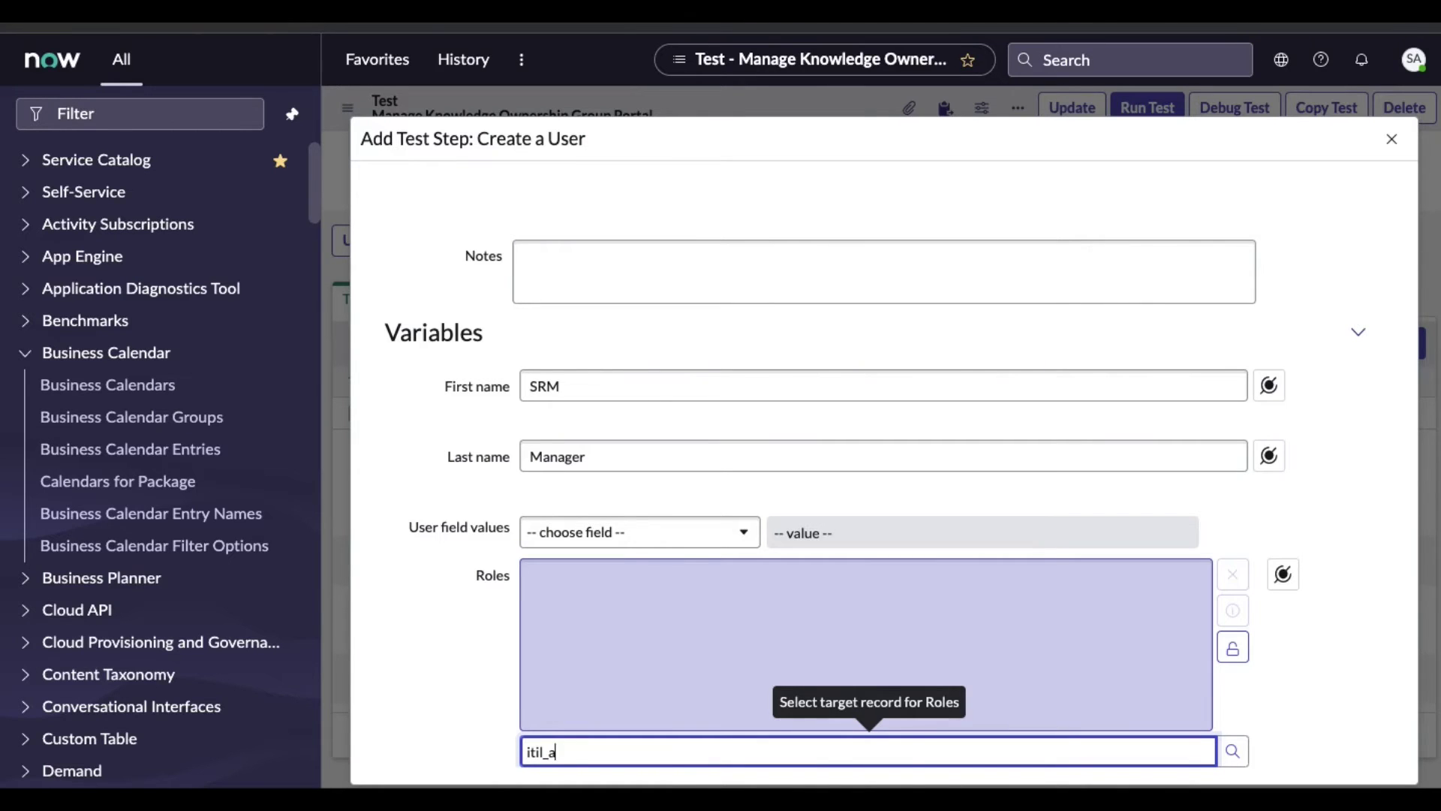
scroll(864, 646, "down", 2)
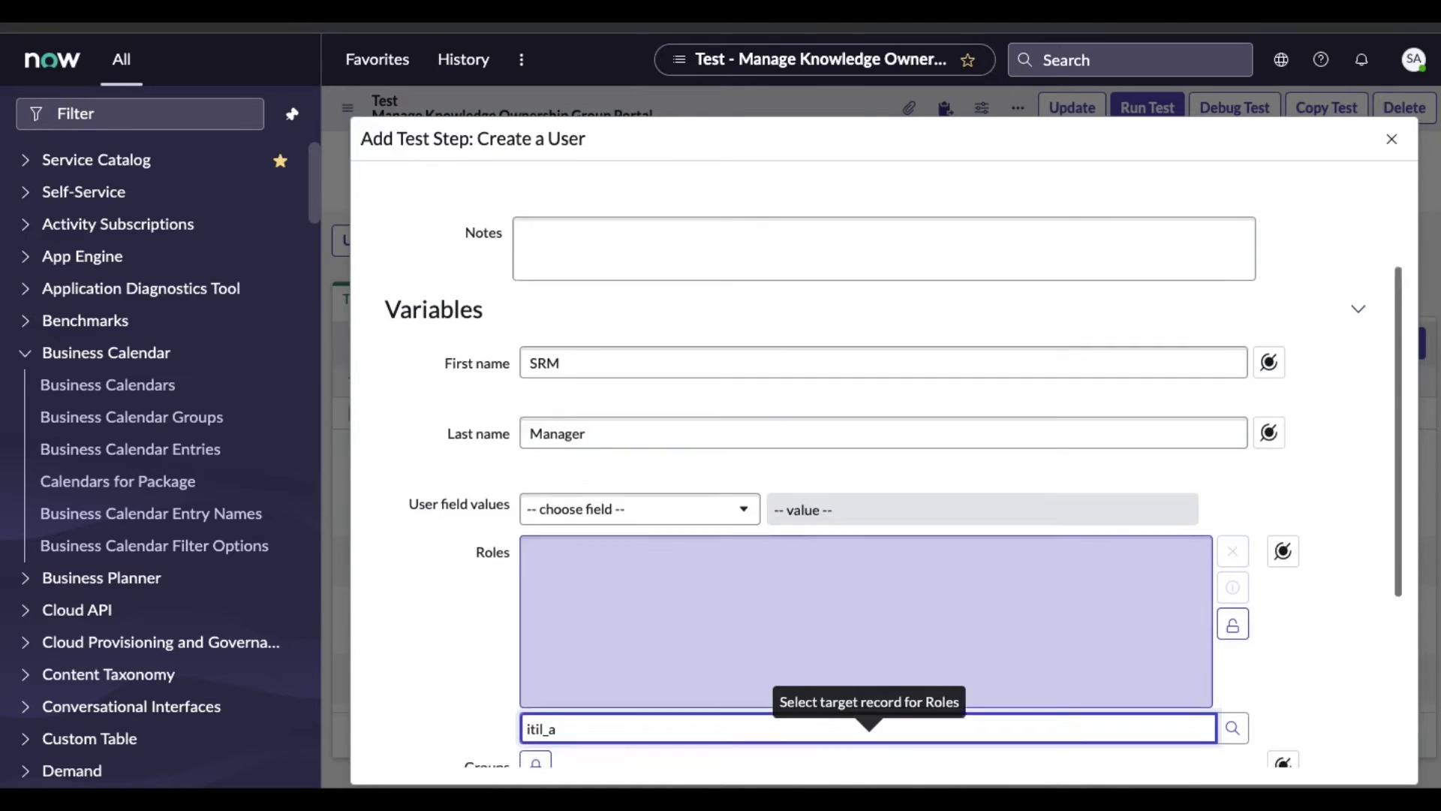
type("til_a")
left_click(527, 624)
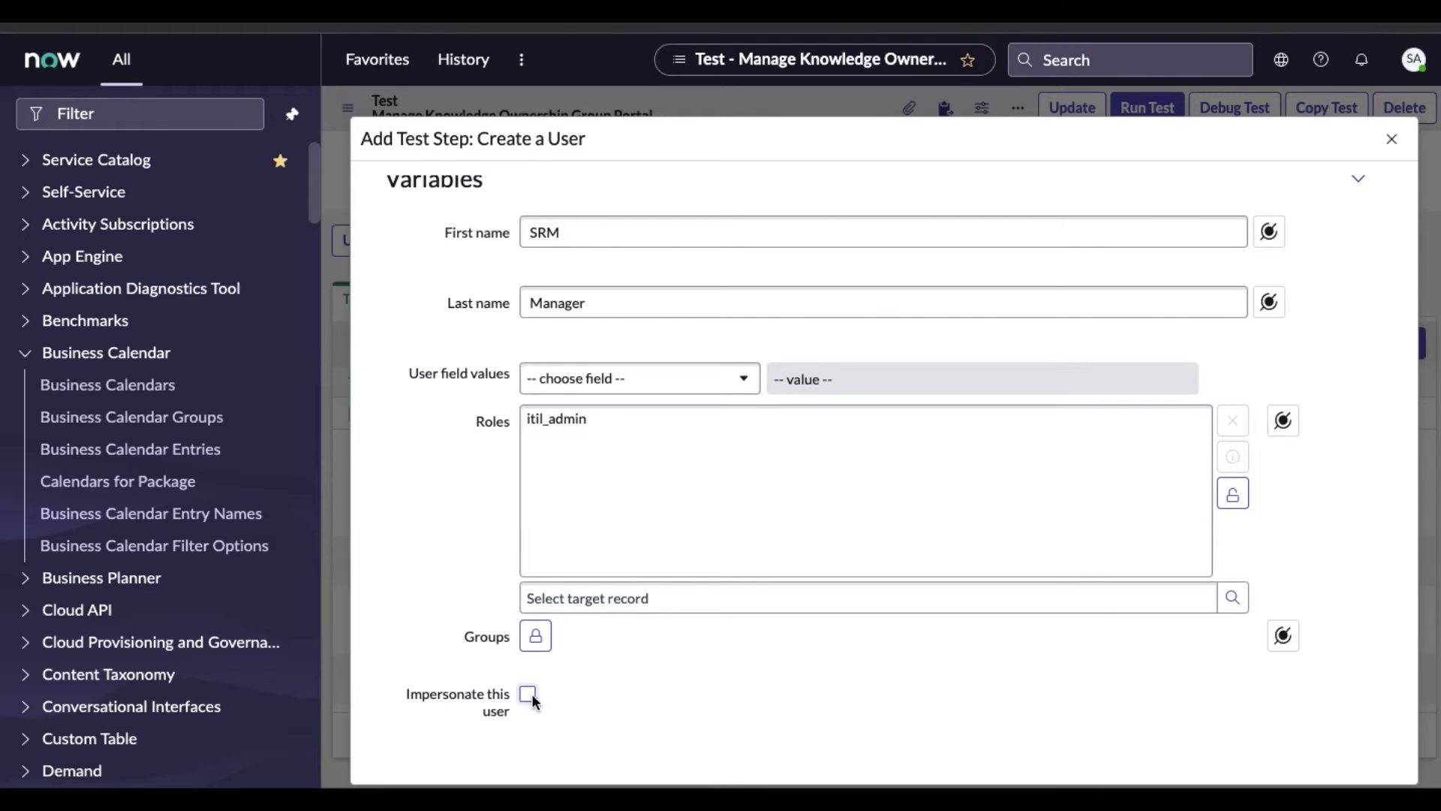
scroll(839, 686, "down", 2)
left_click(409, 672)
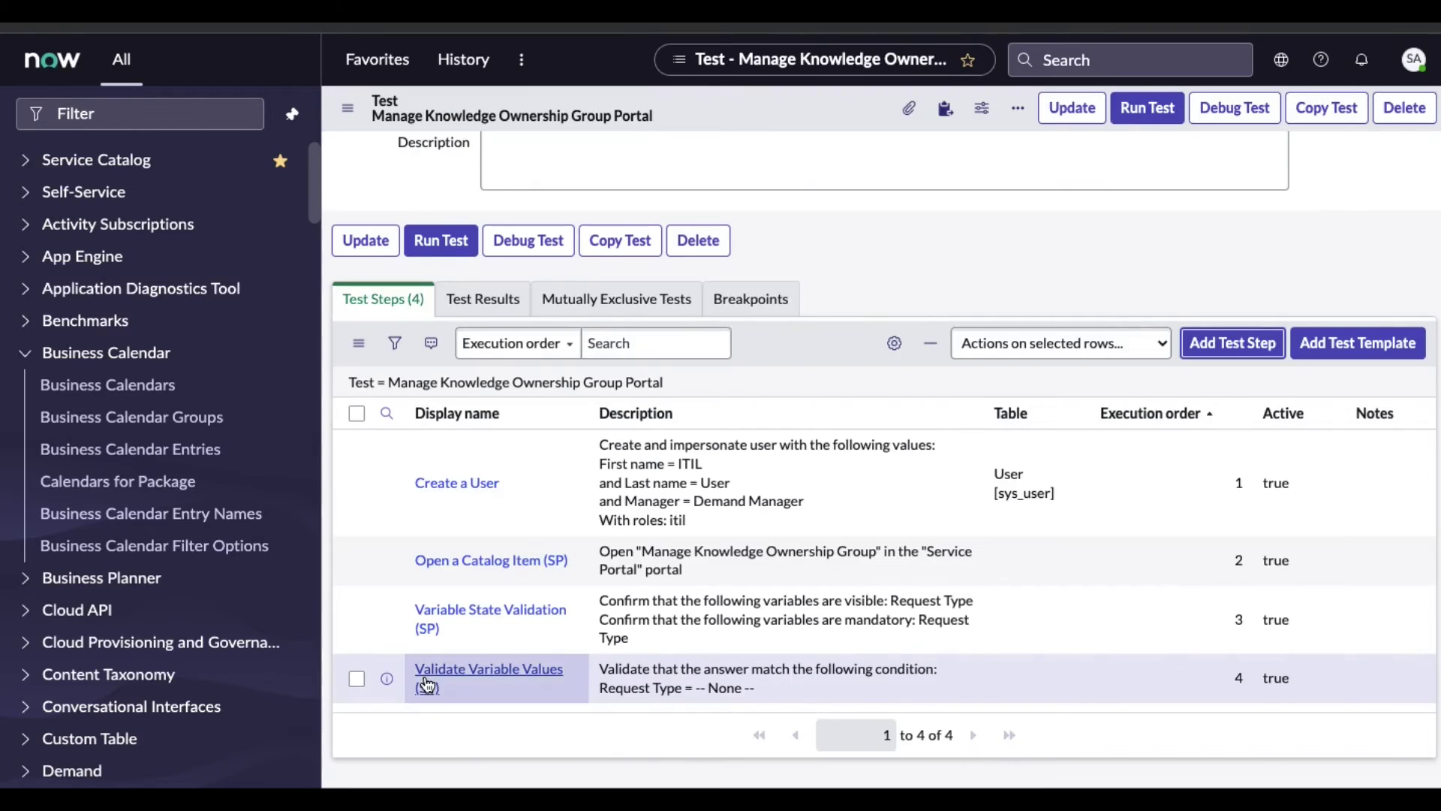
scroll(662, 632, "down", 1)
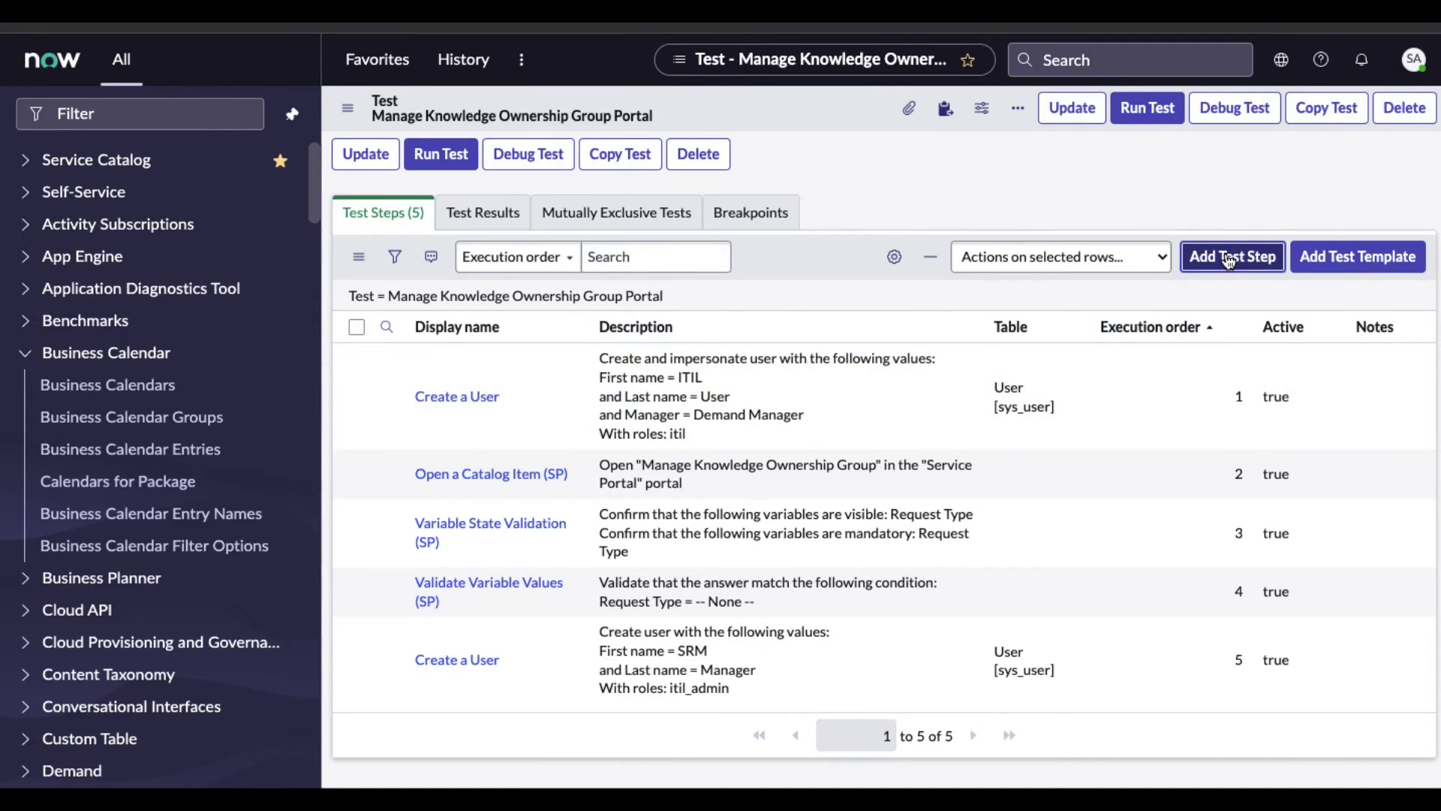
left_click(1229, 258)
Choose the Set Variable Values (SP) step from Service Catalog in Service Portal
scroll(926, 421, "down", 1)
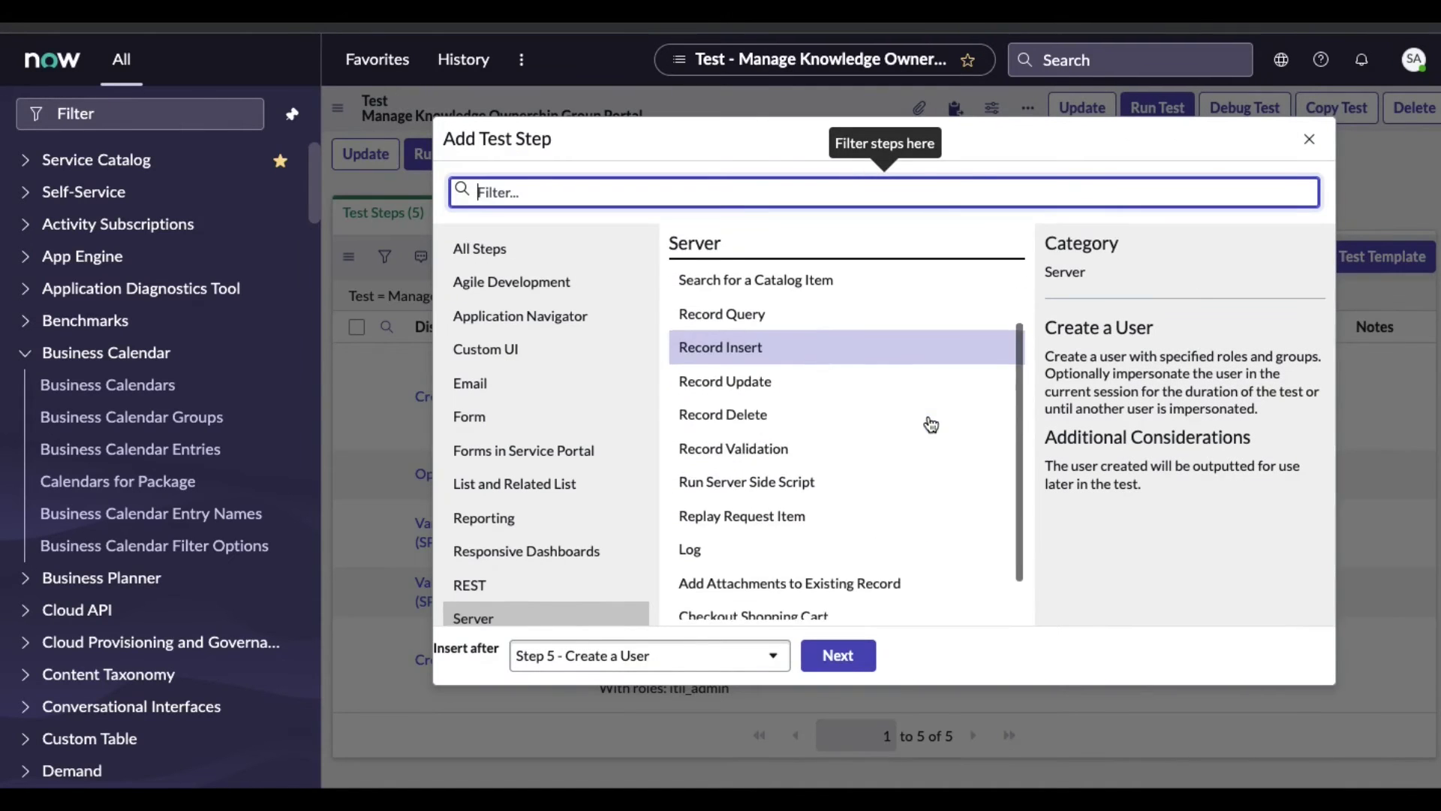
scroll(564, 499, "down", 2)
left_click(545, 582)
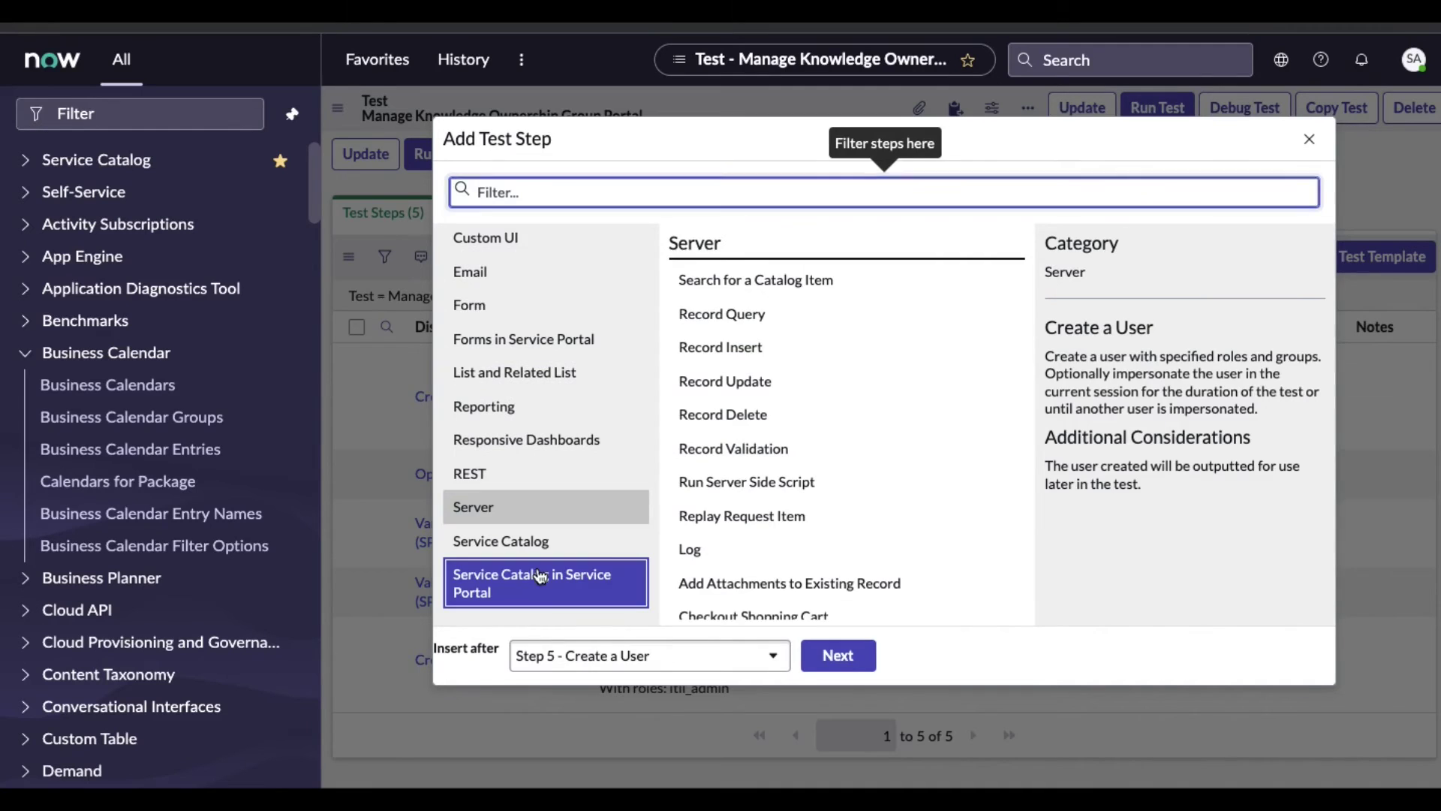
scroll(815, 504, "down", 1)
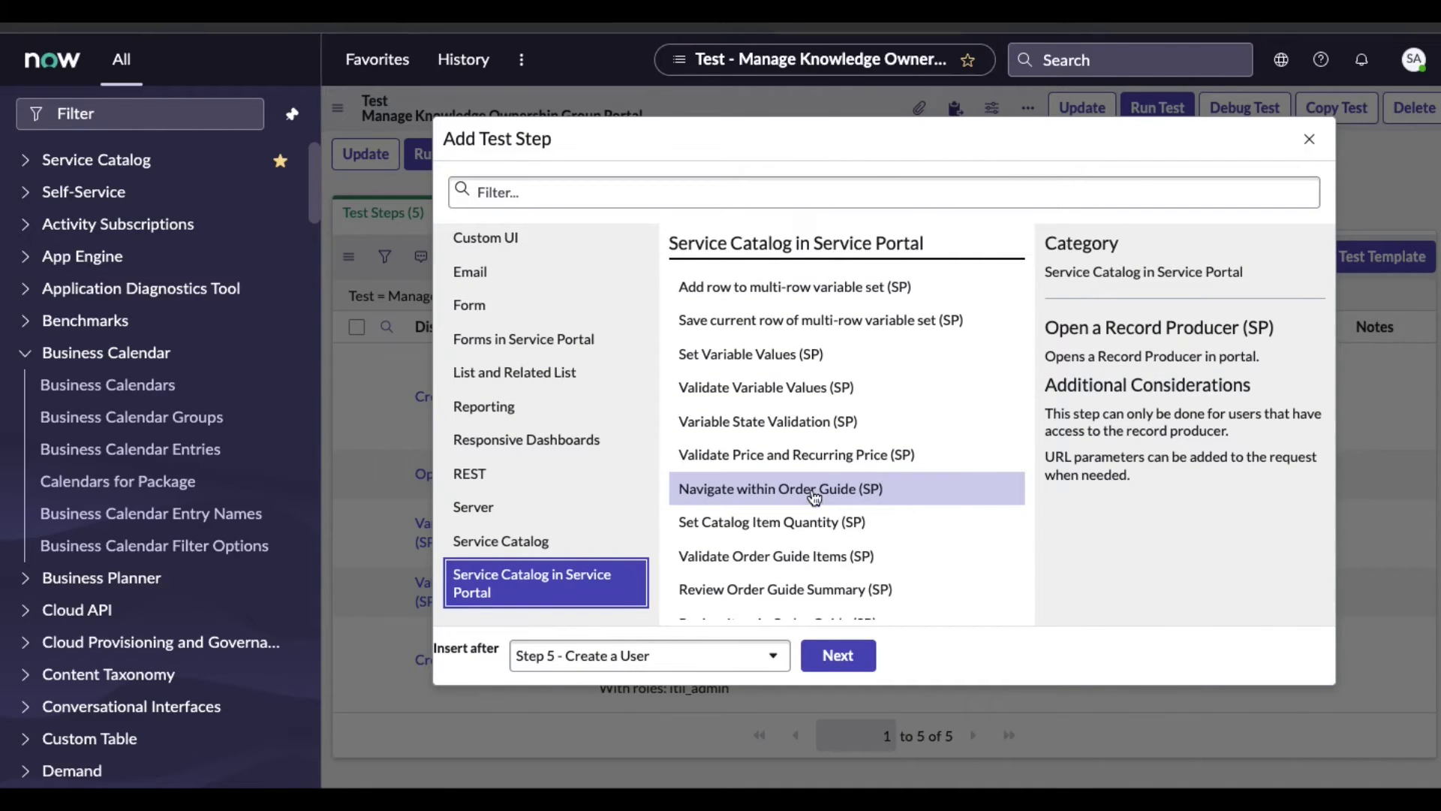
left_click(789, 356)
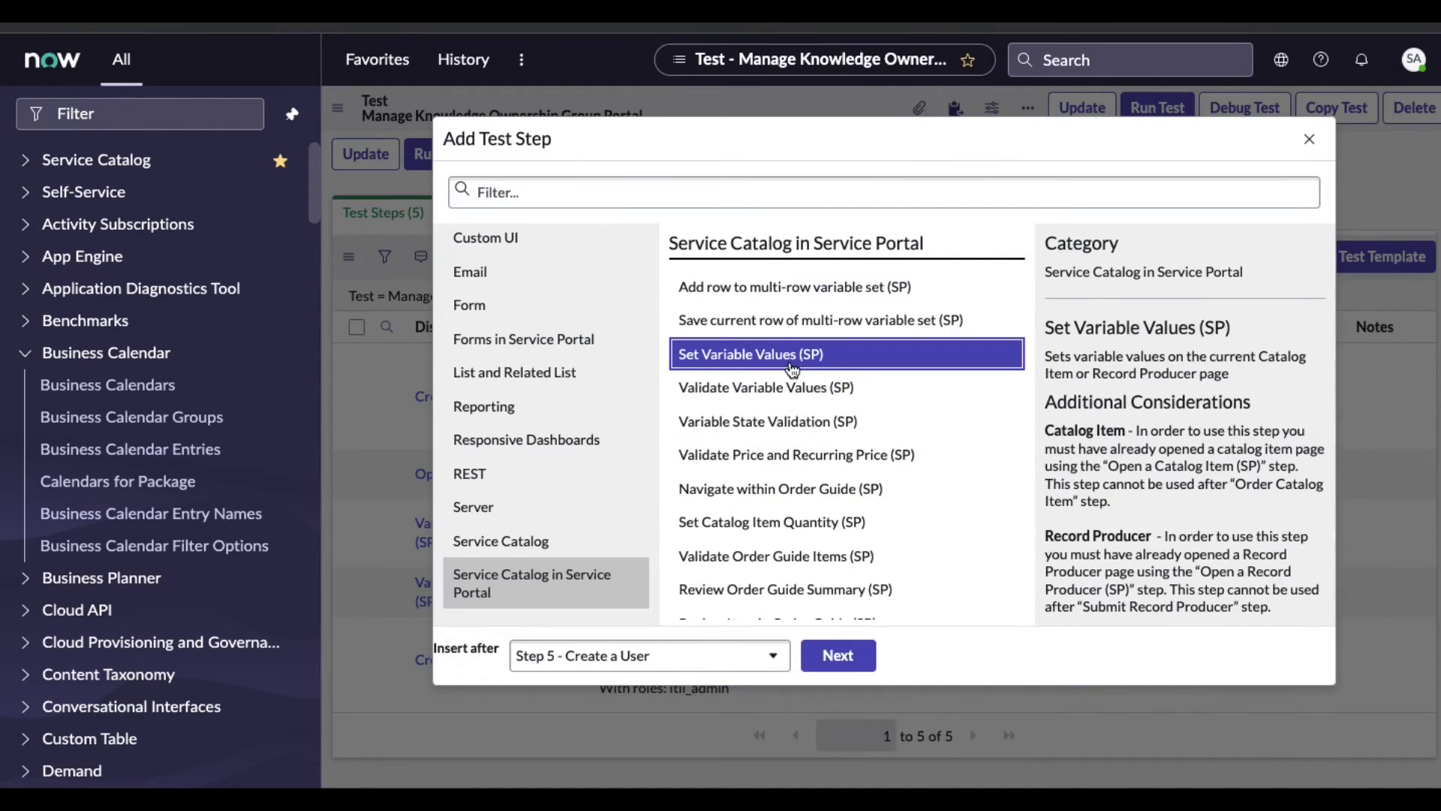
left_click(862, 660)
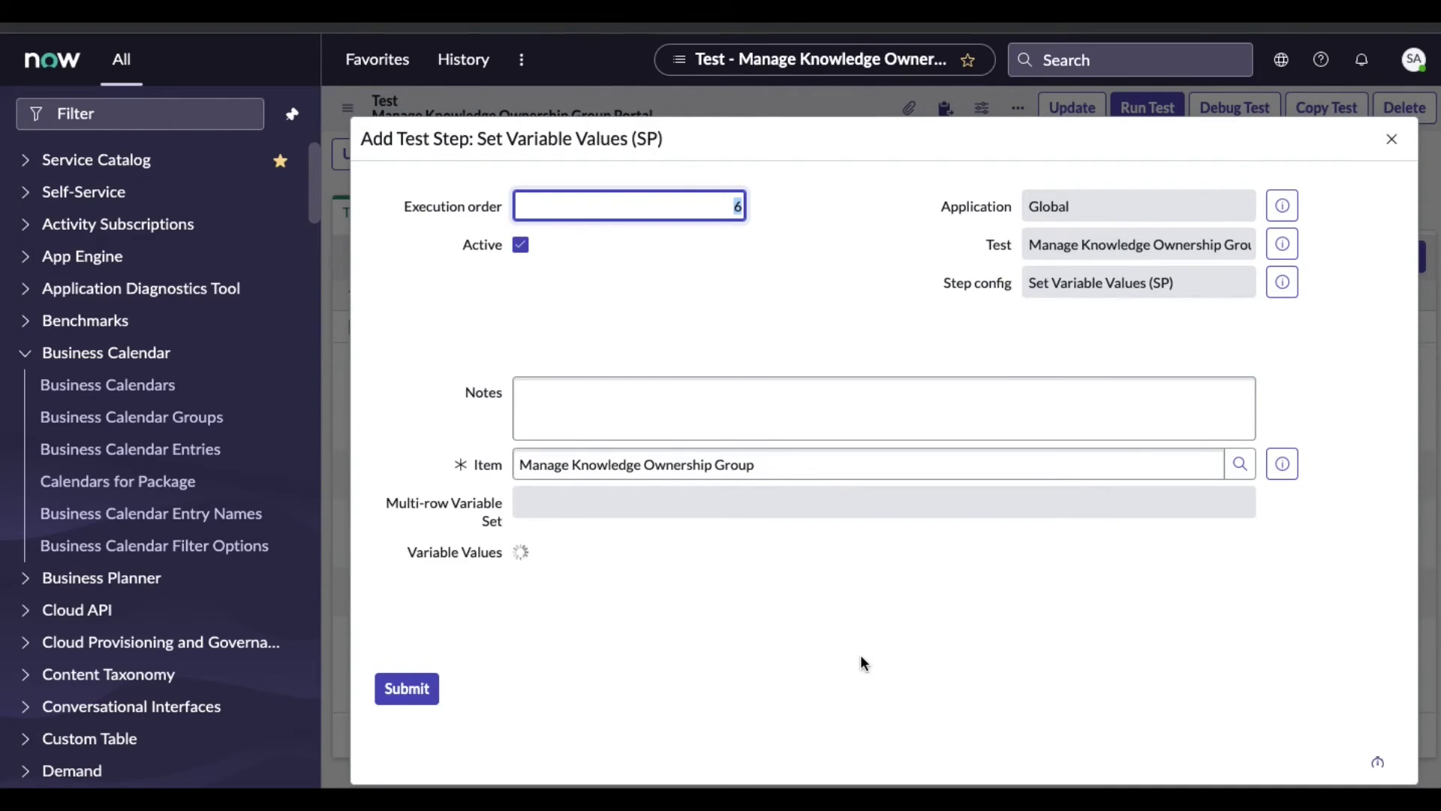
Set the manager variable to the Step 5 user and group_email to a group e-mail address
left_click(632, 557)
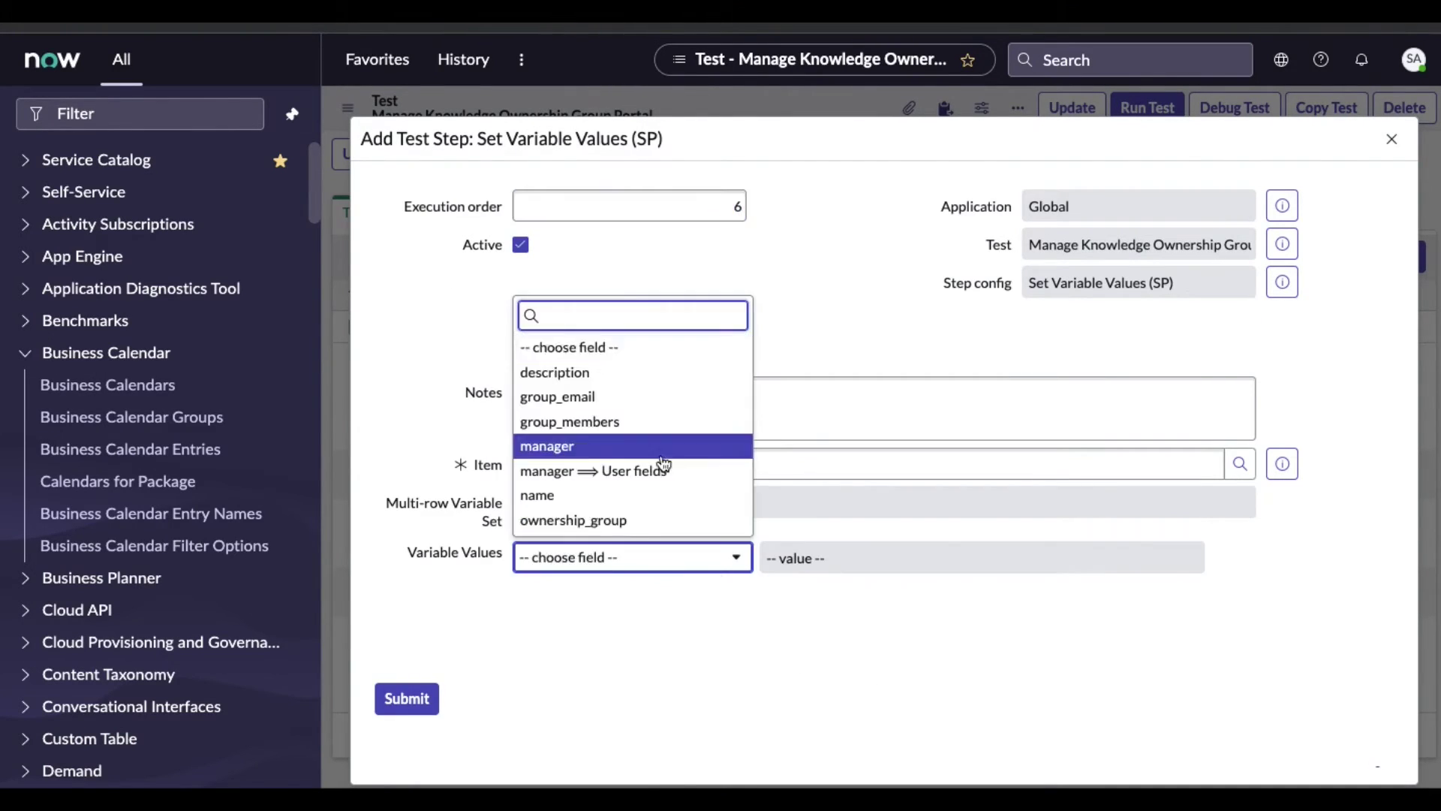
left_click(1003, 557)
left_click(1295, 557)
left_click(1299, 348)
left_click(632, 601)
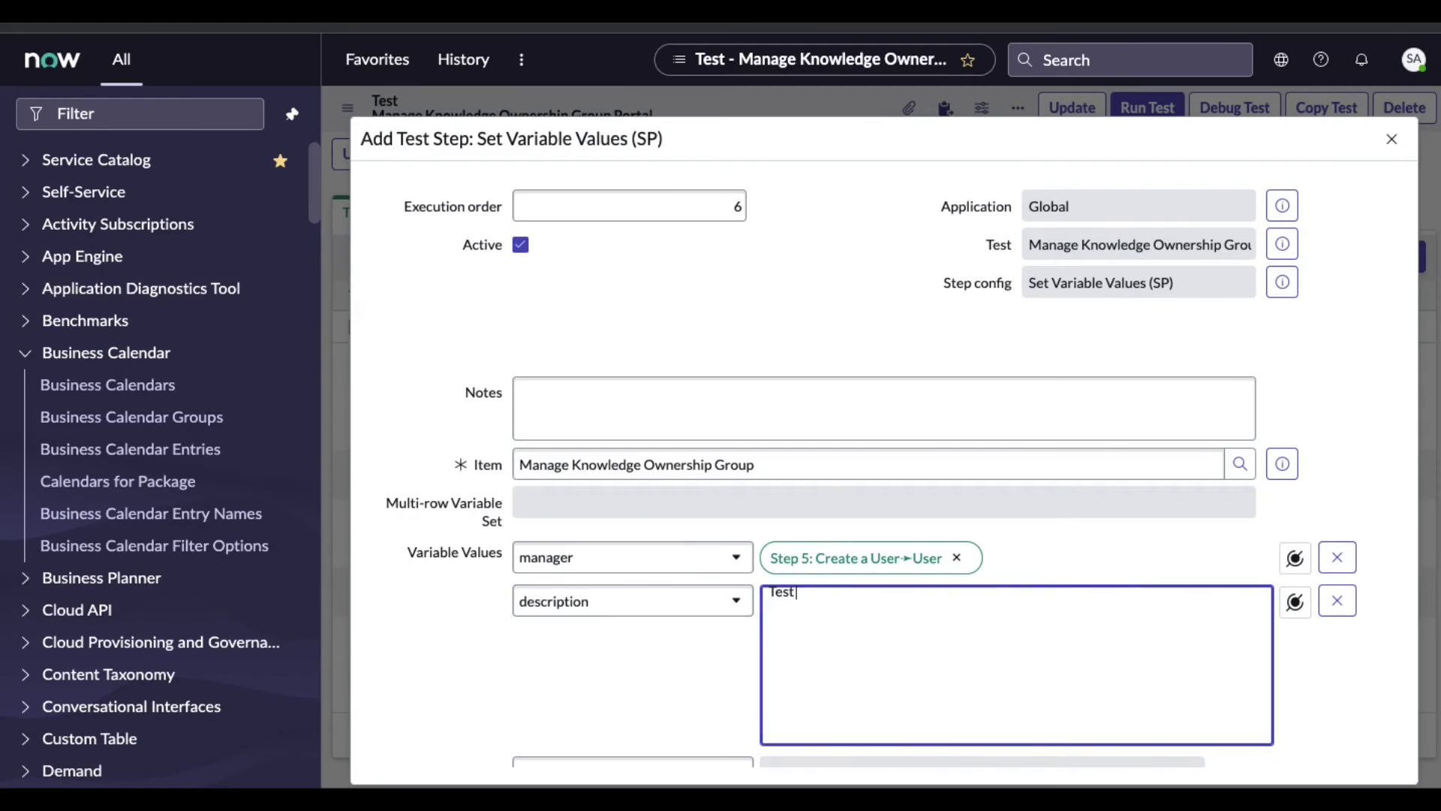
type("Group")
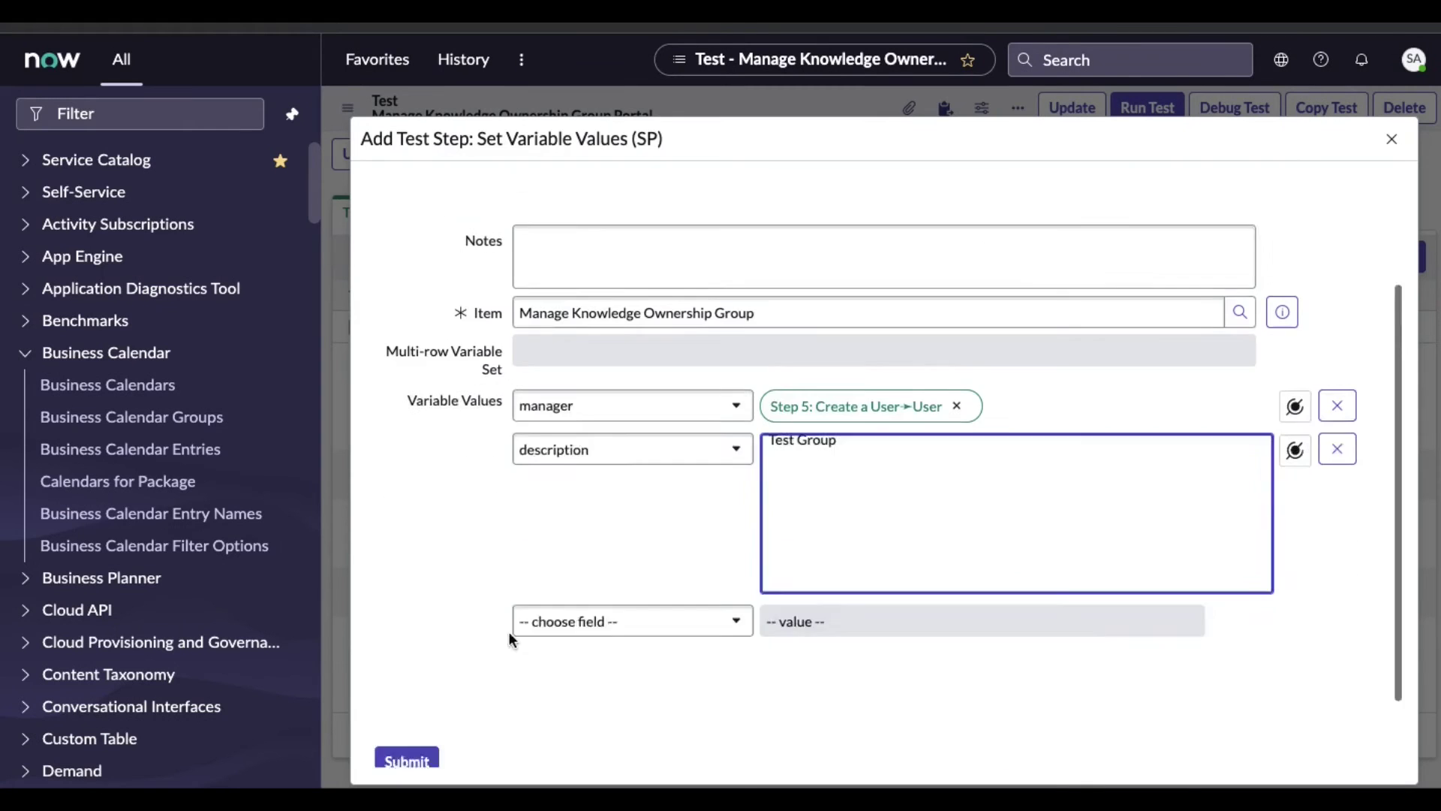
scroll(633, 621, "down", 1)
left_click(633, 567)
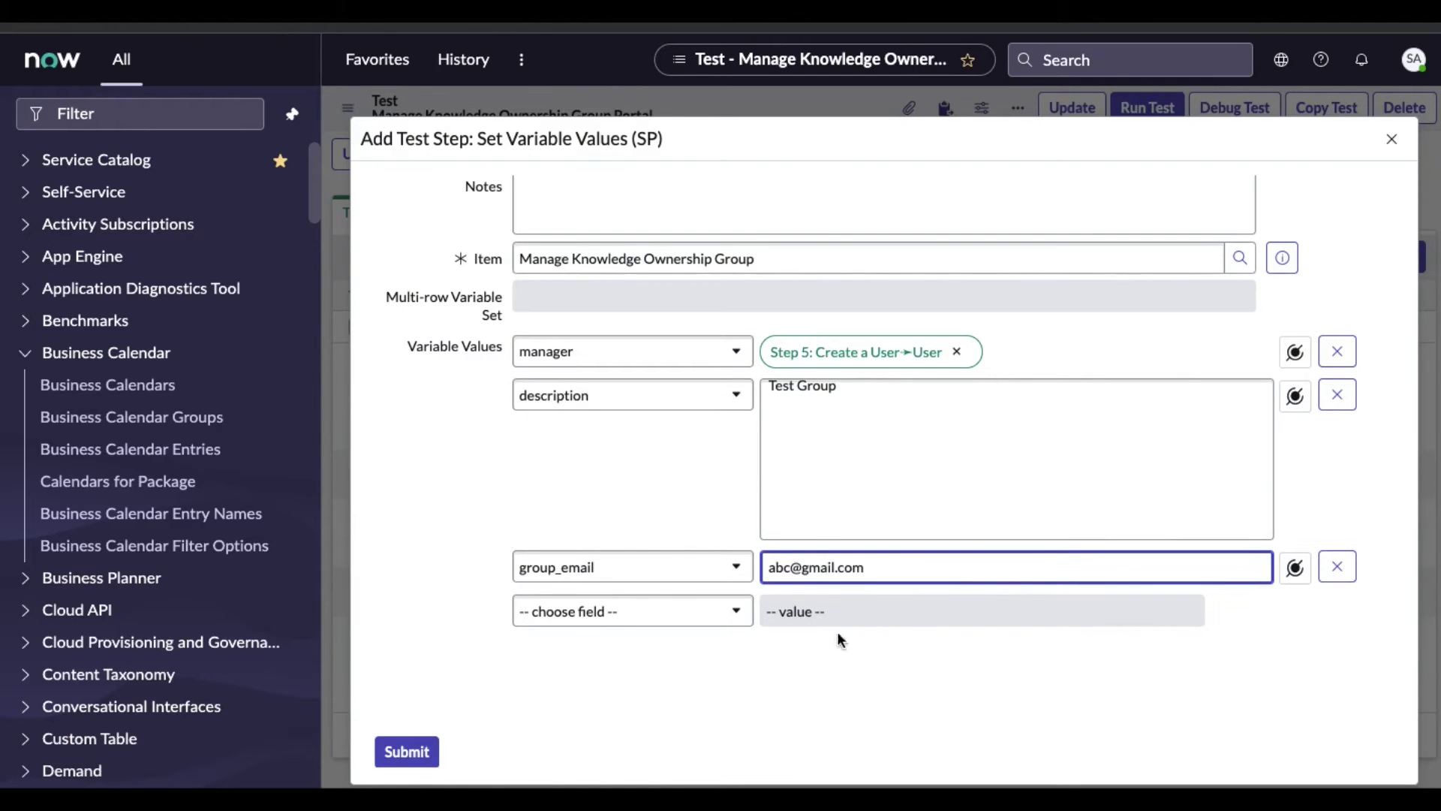
Set group_members to the Step 5 user and name to 'Test Group'
left_click(631, 610)
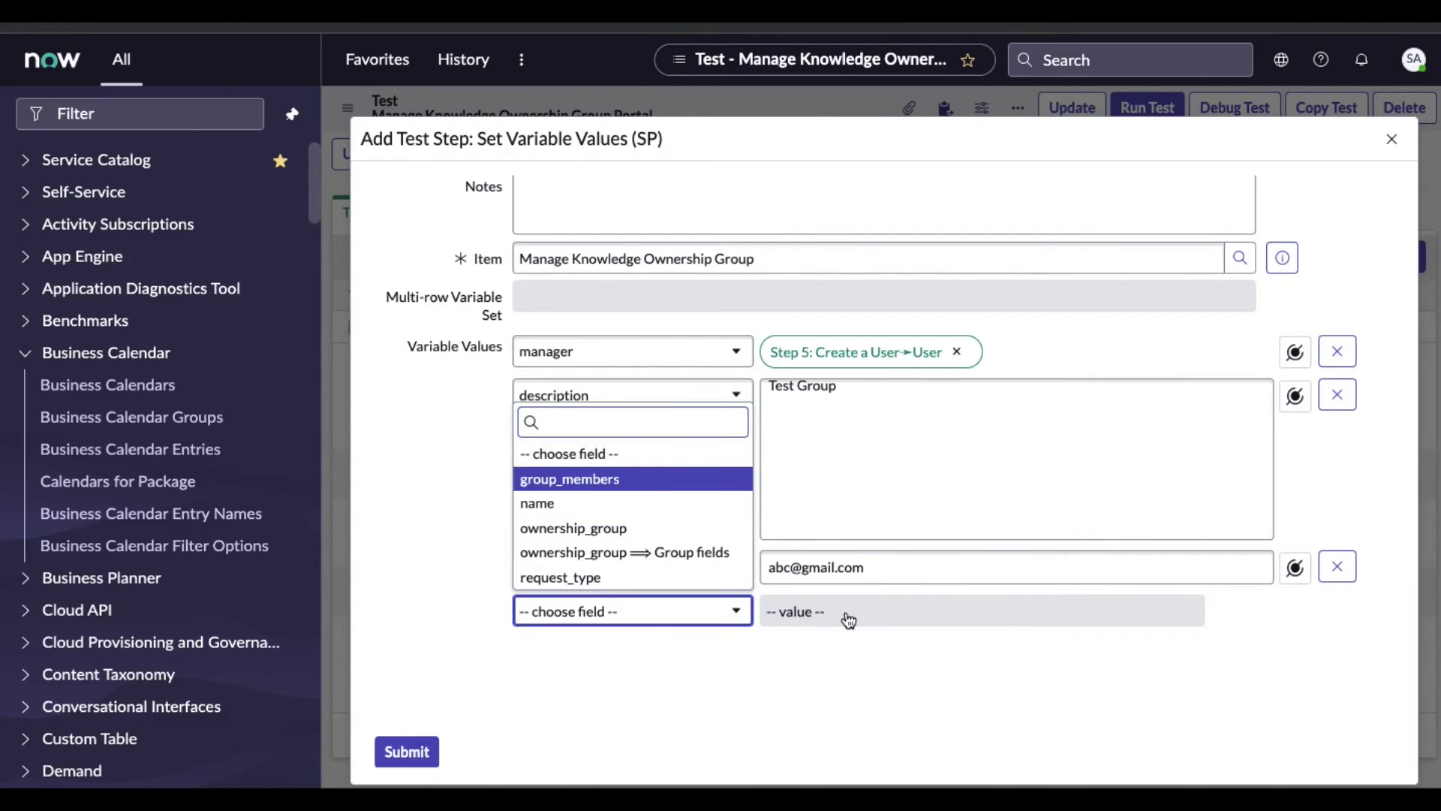
left_click(633, 479)
left_click(1295, 611)
left_click(1145, 364)
left_click(633, 692)
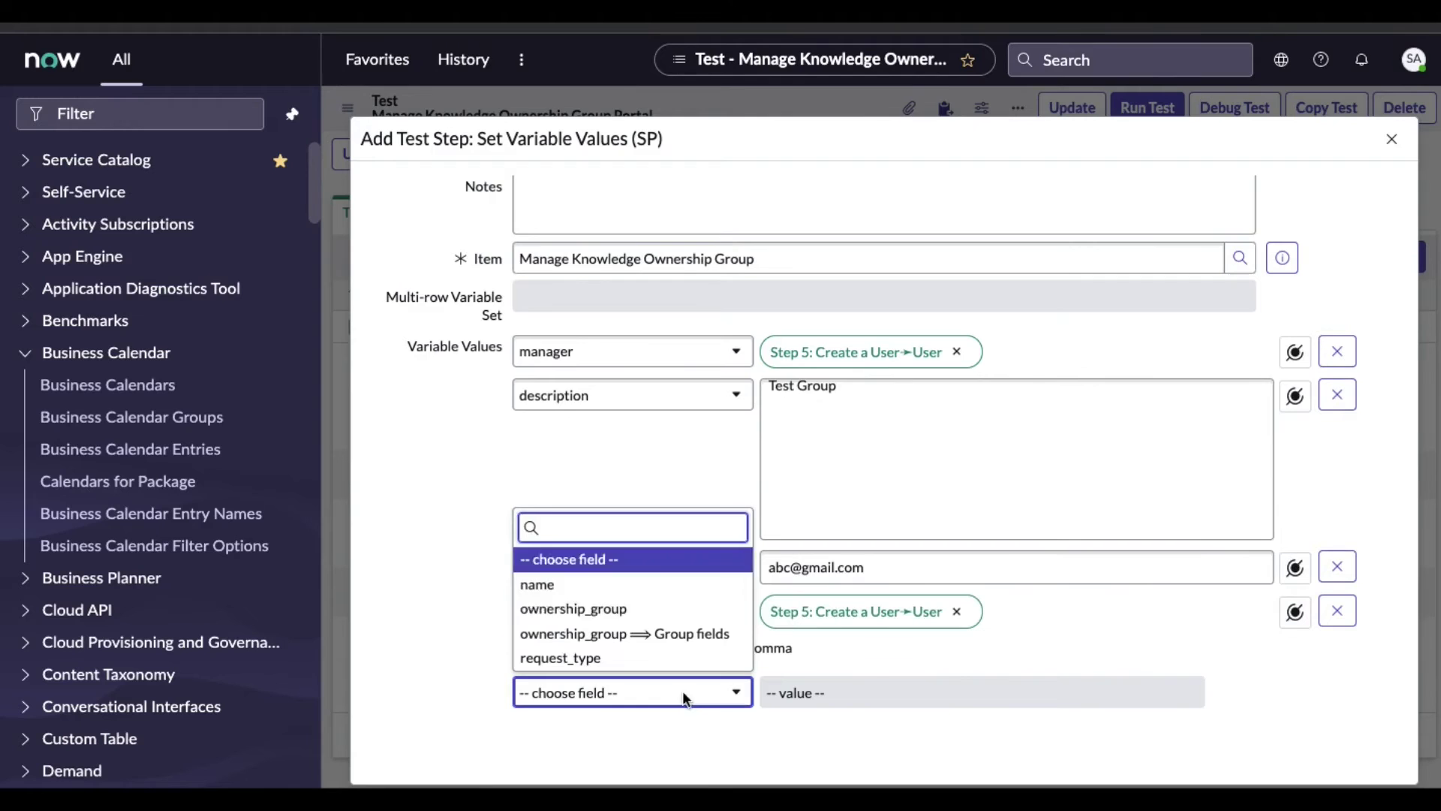
key("Return")
key("Tab")
type("Test Group")
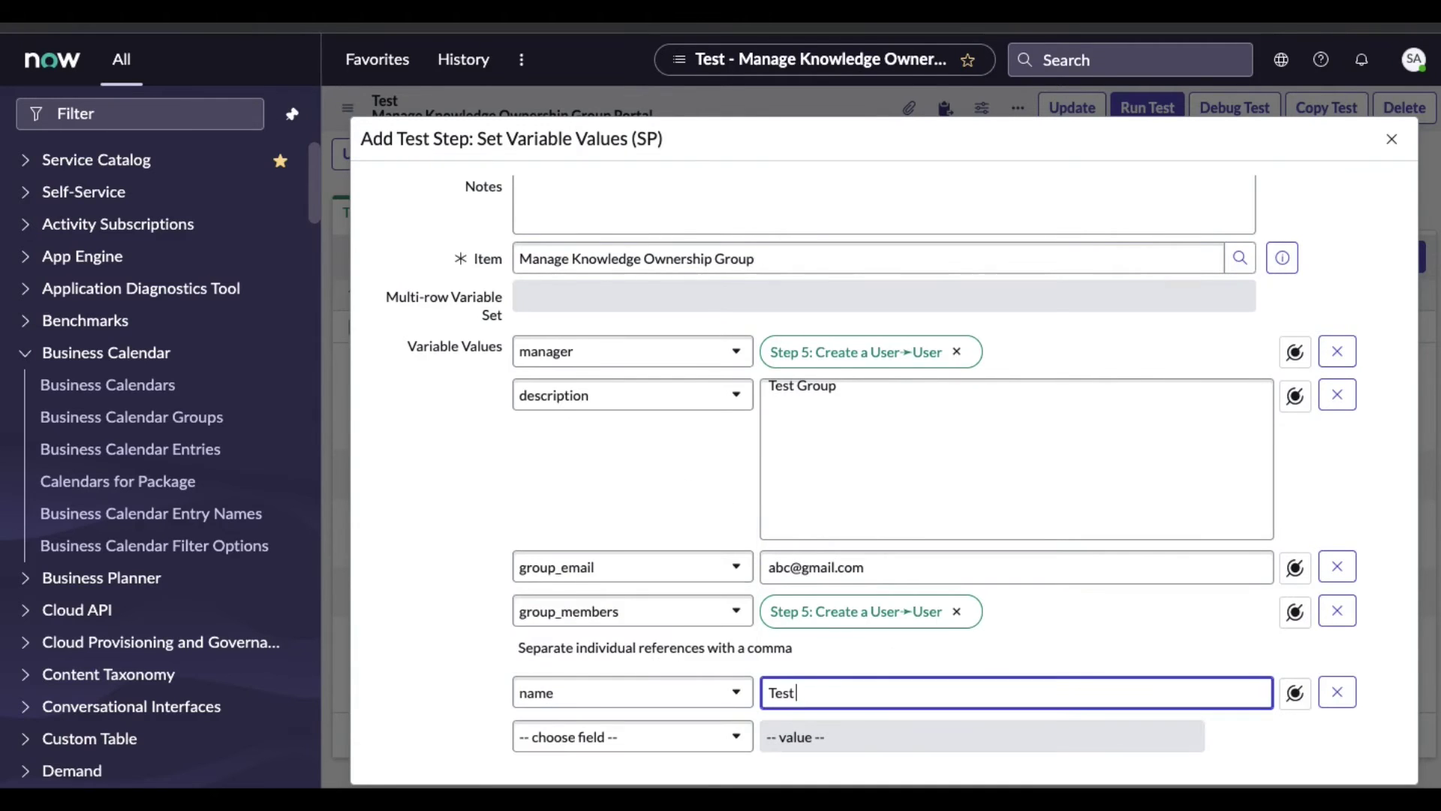
Set request_type to Create Ownership Group and submit the step
left_click(721, 736)
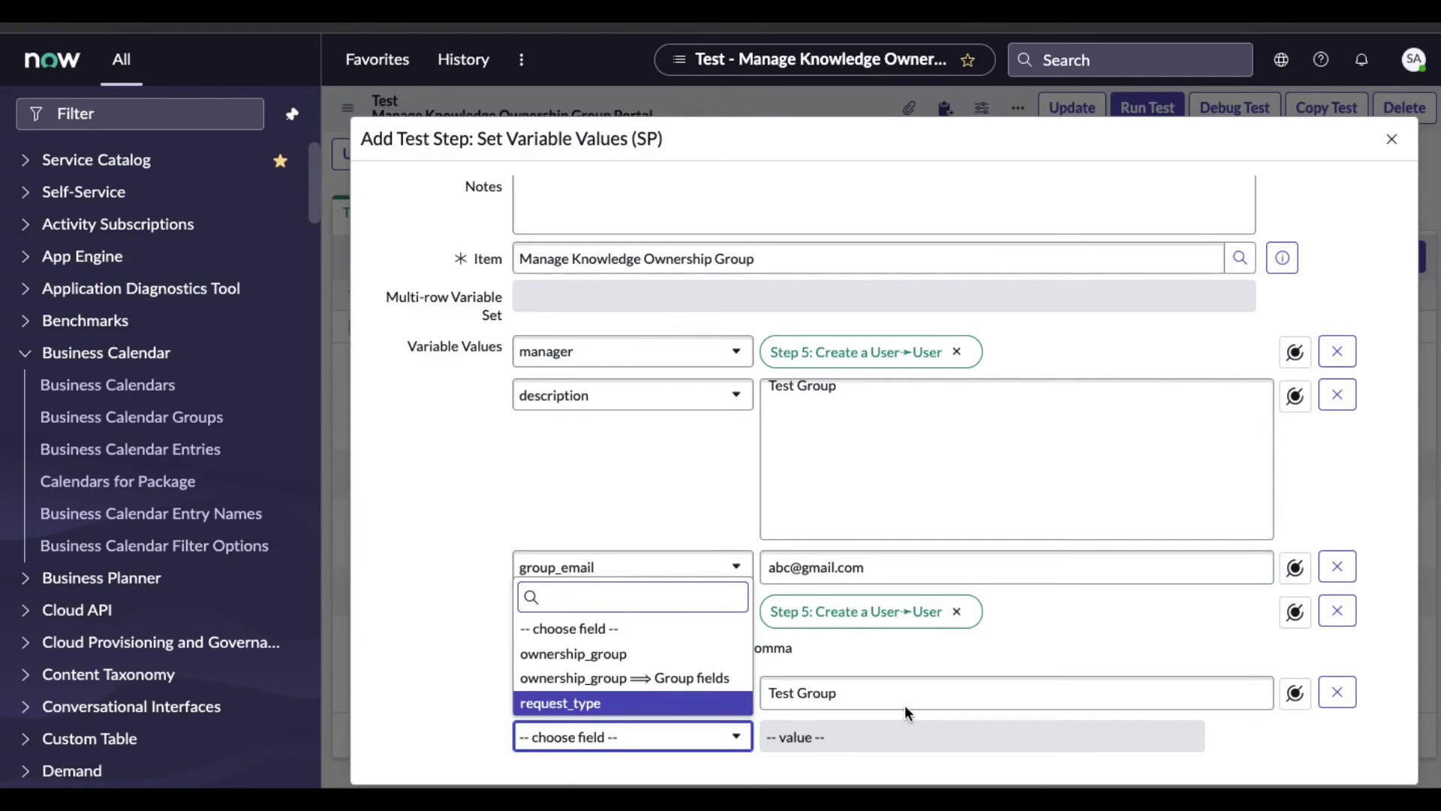
key("Return")
left_click(811, 739)
left_click(813, 755)
scroll(1193, 753, "down", 3)
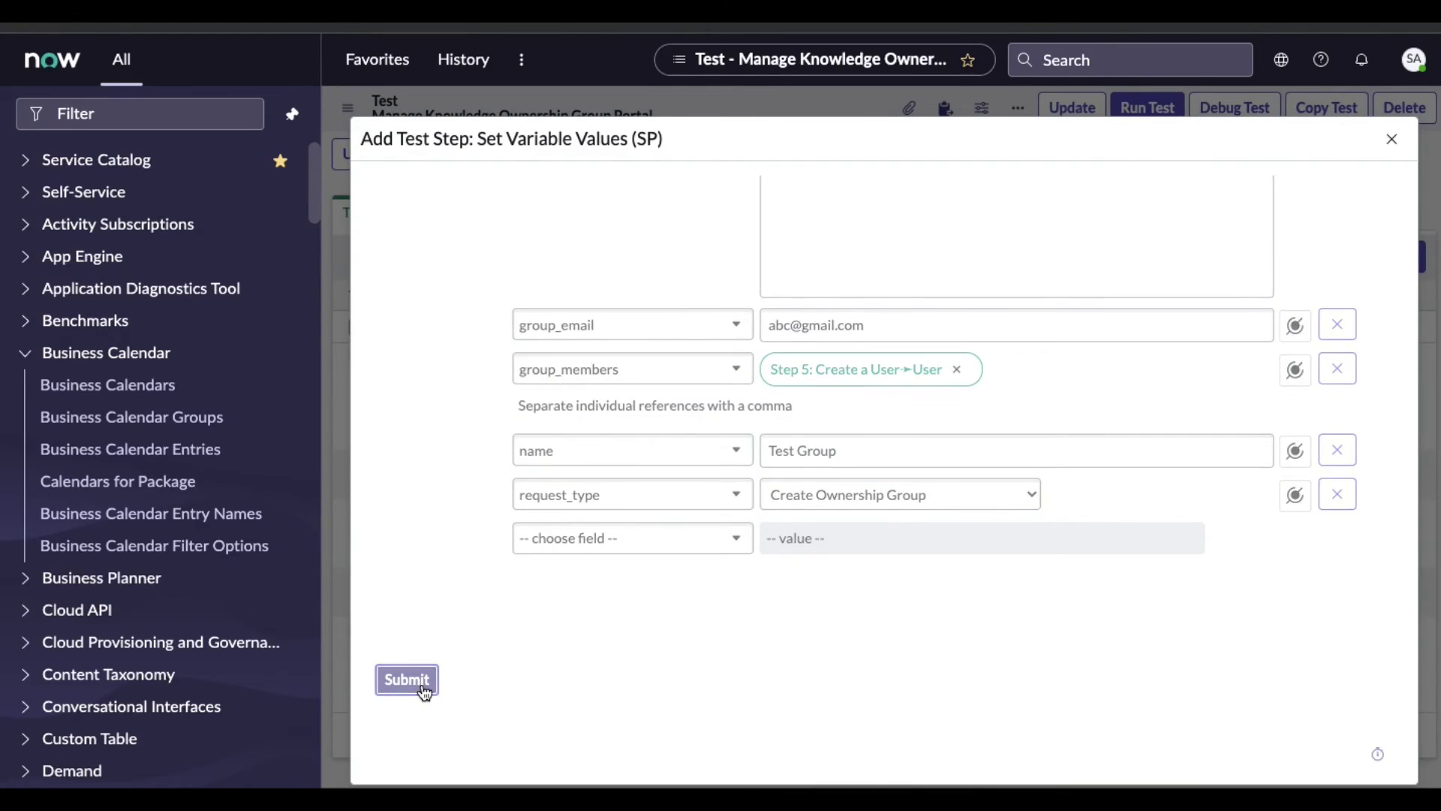
left_click(424, 691)
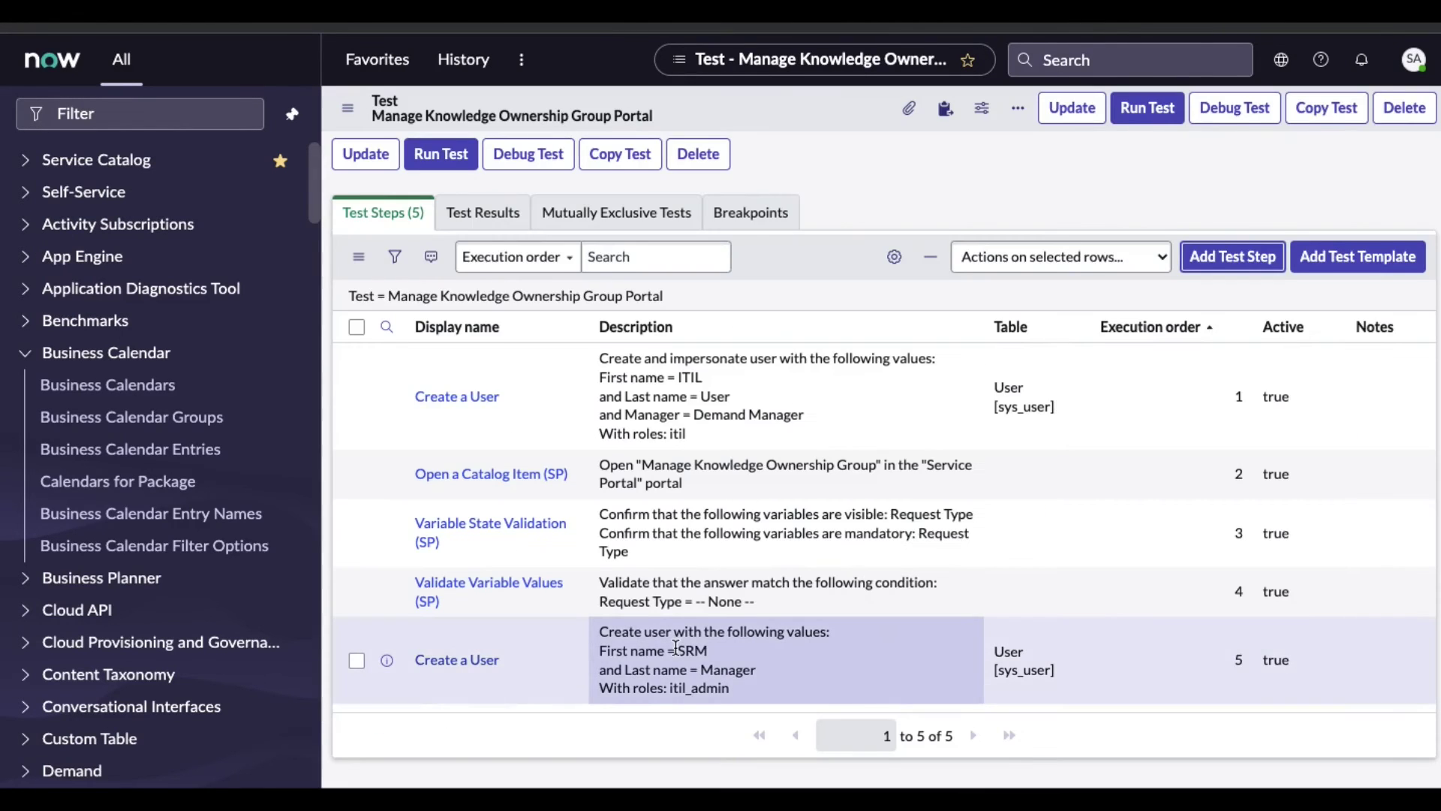
scroll(893, 659, "down", 2)
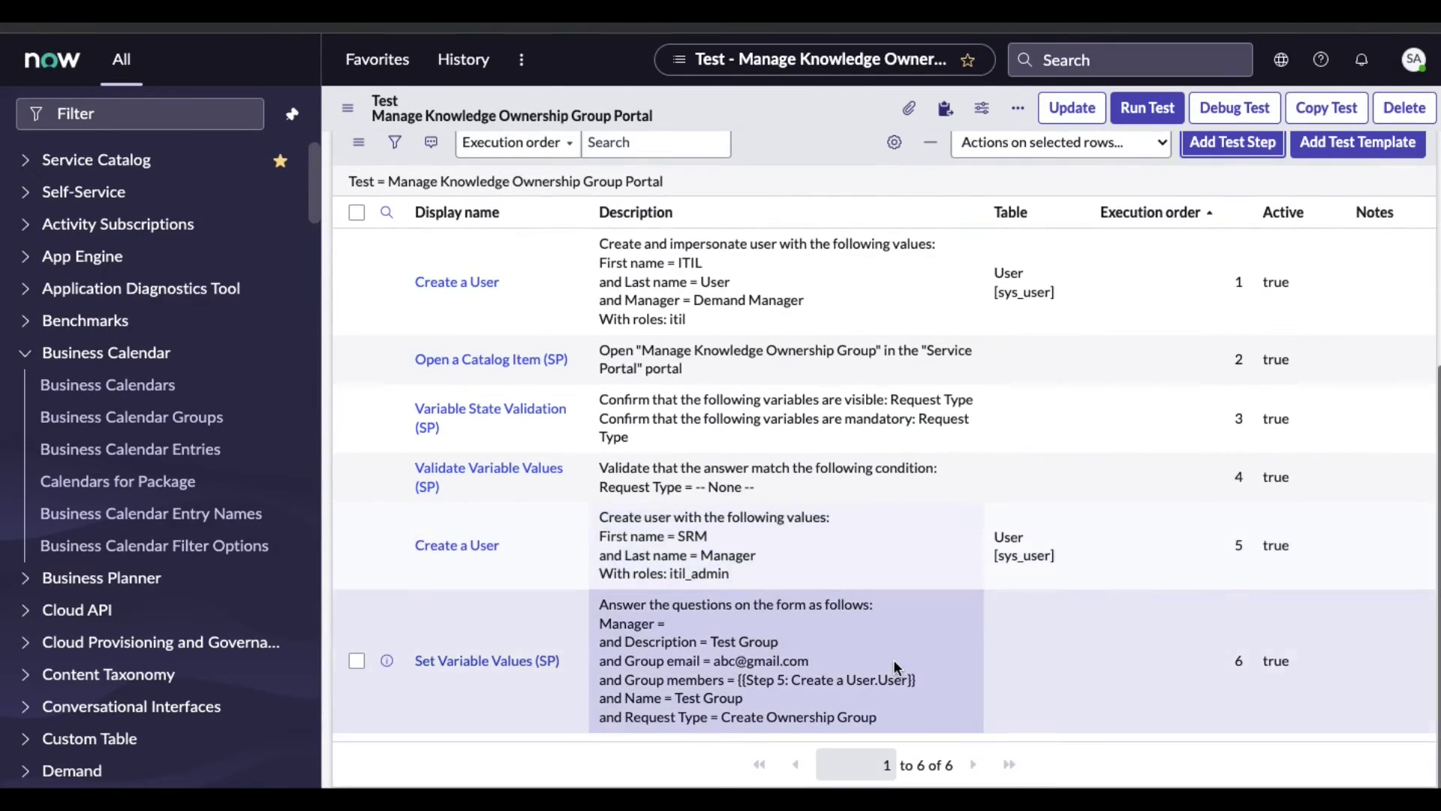
scroll(893, 659, "up", 2)
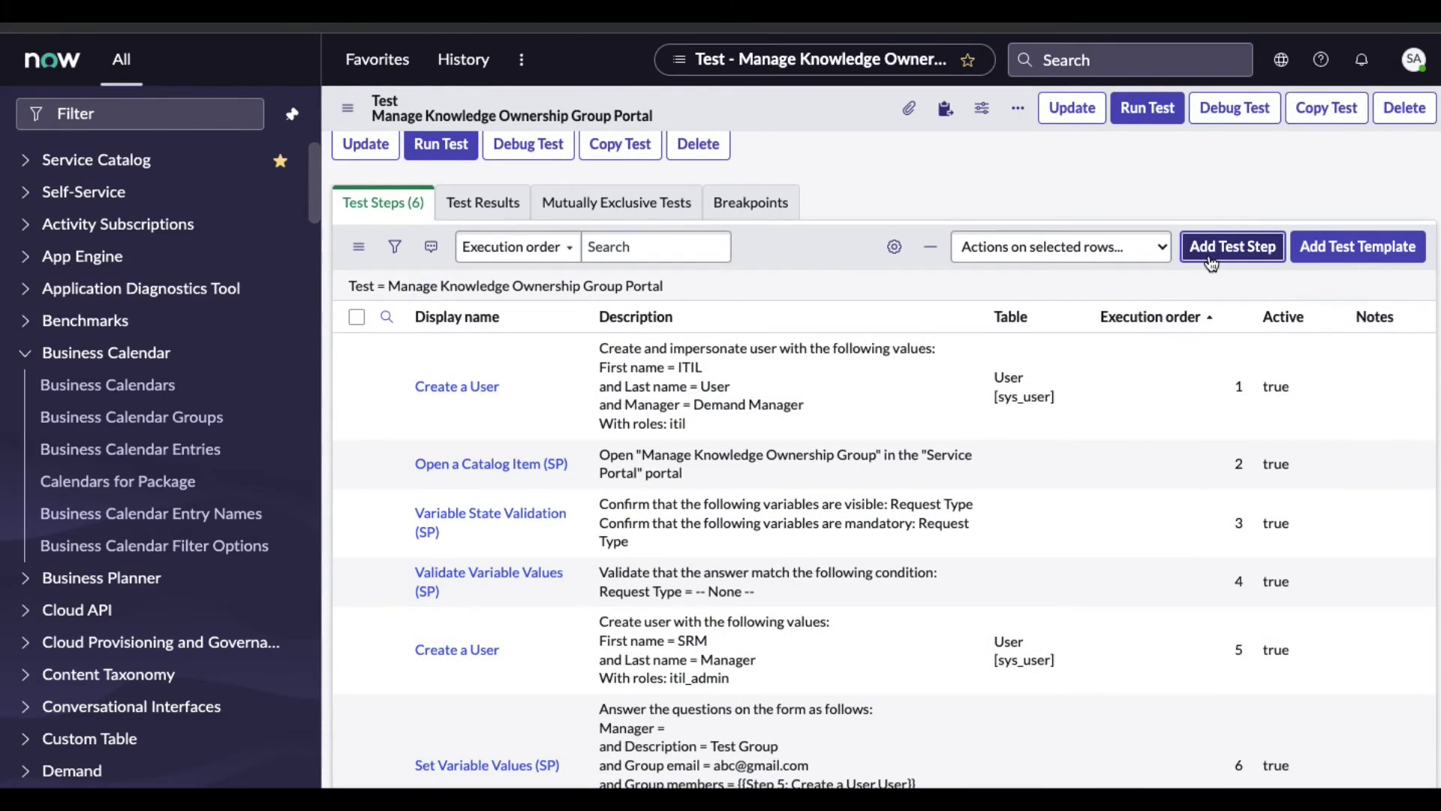
left_click(1211, 248)
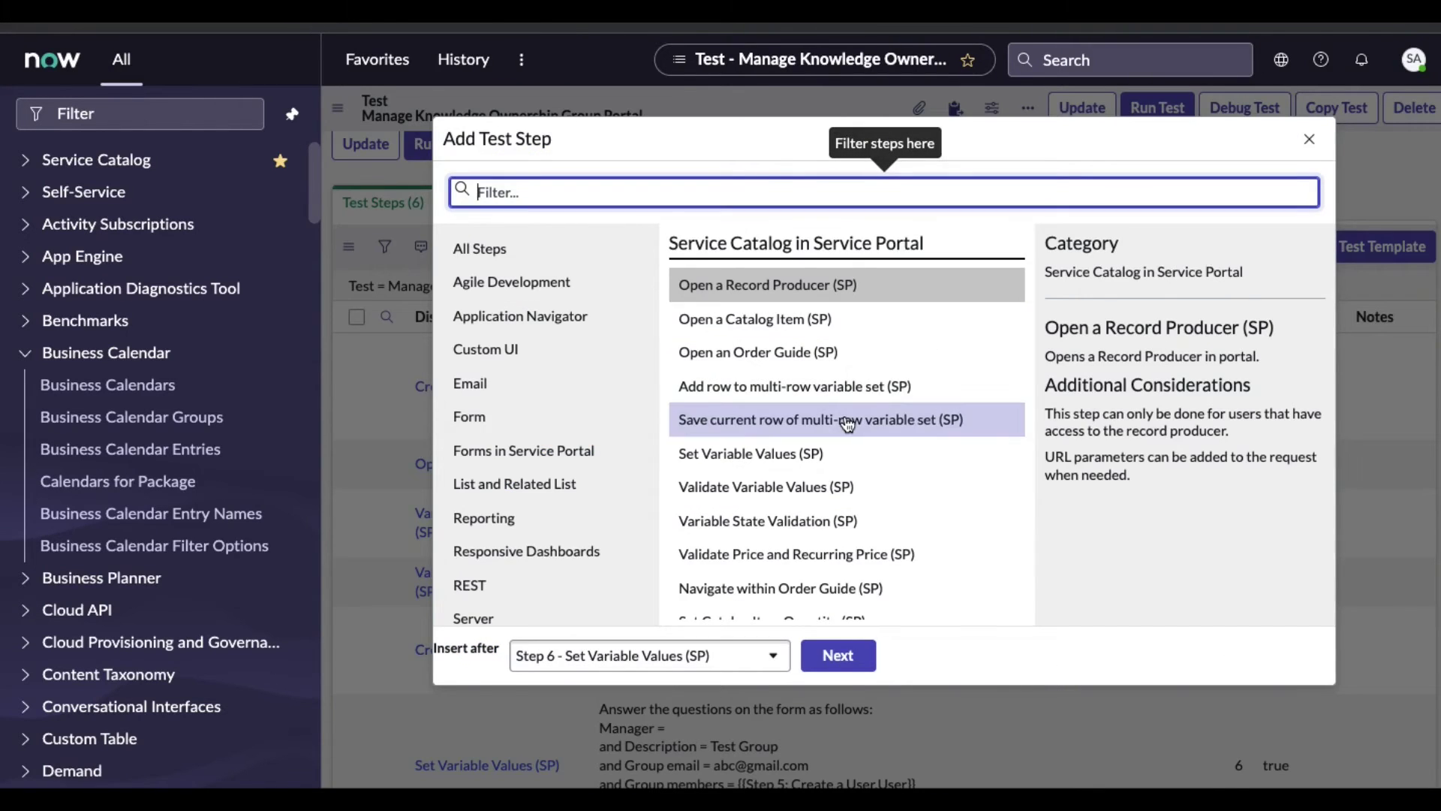
Add and submit an Order a Catalog Item (SP) step from Service Catalog in Service Portal
scroll(846, 420, "down", 1)
scroll(848, 424, "down", 1)
scroll(849, 424, "down", 2)
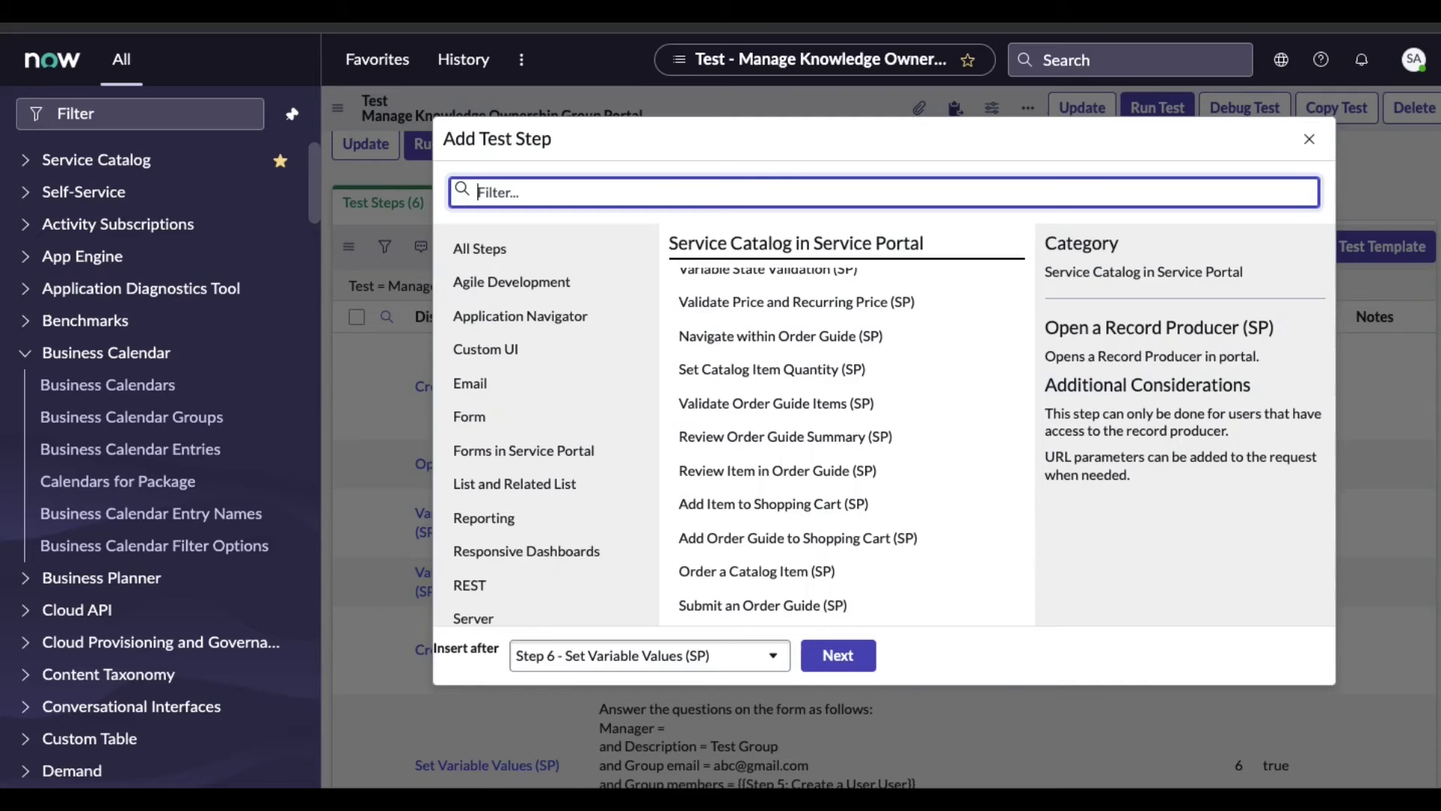
left_click(809, 591)
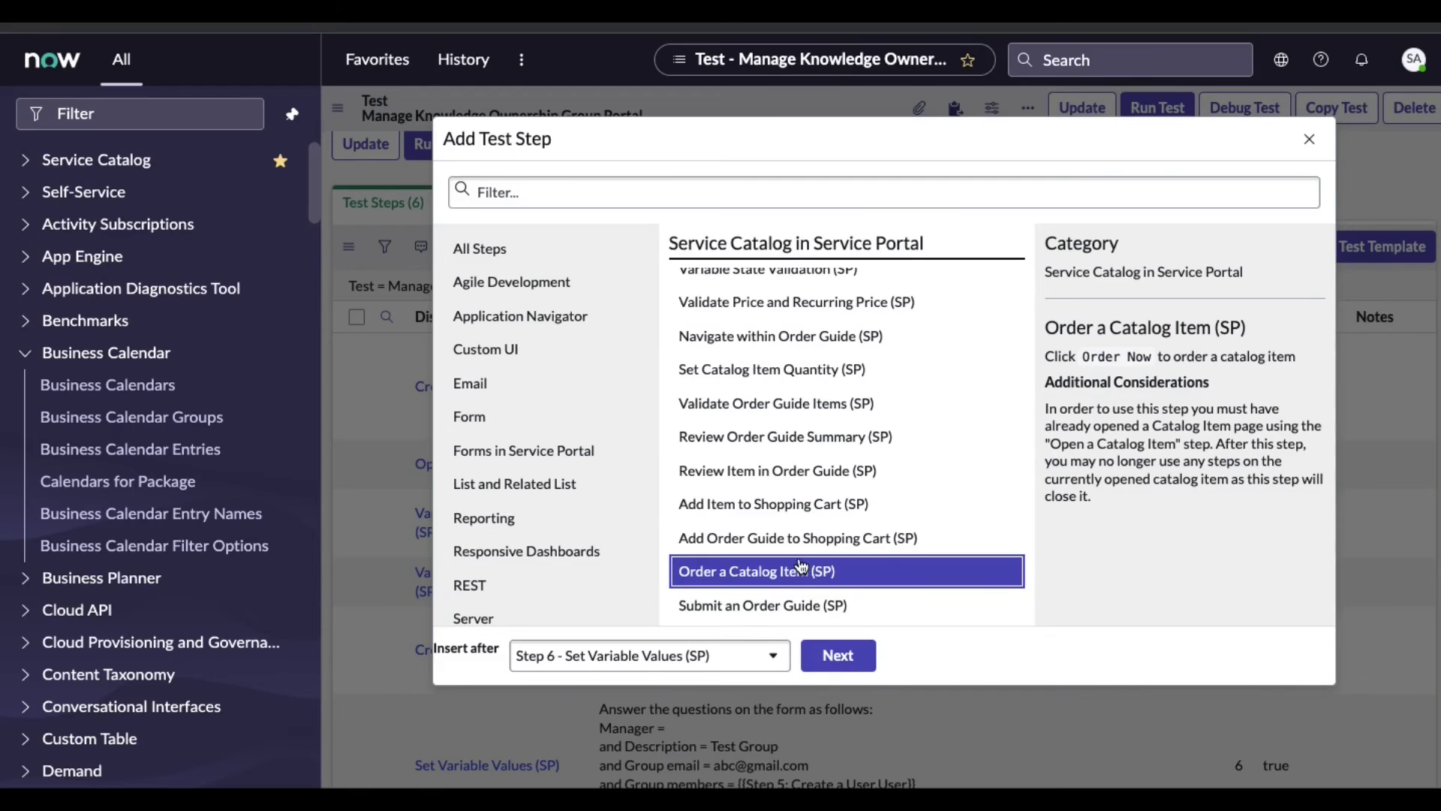
left_click(830, 656)
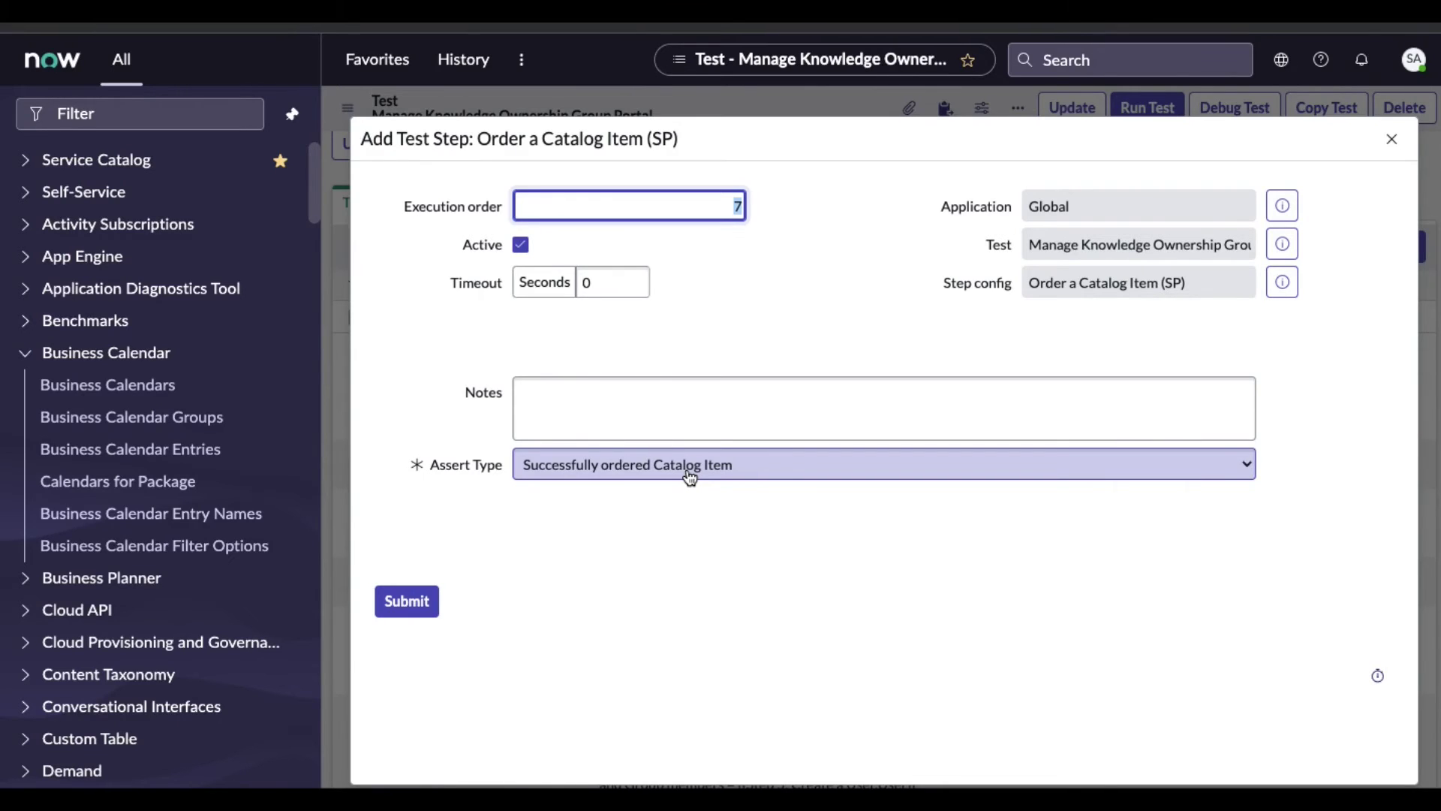
left_click(409, 602)
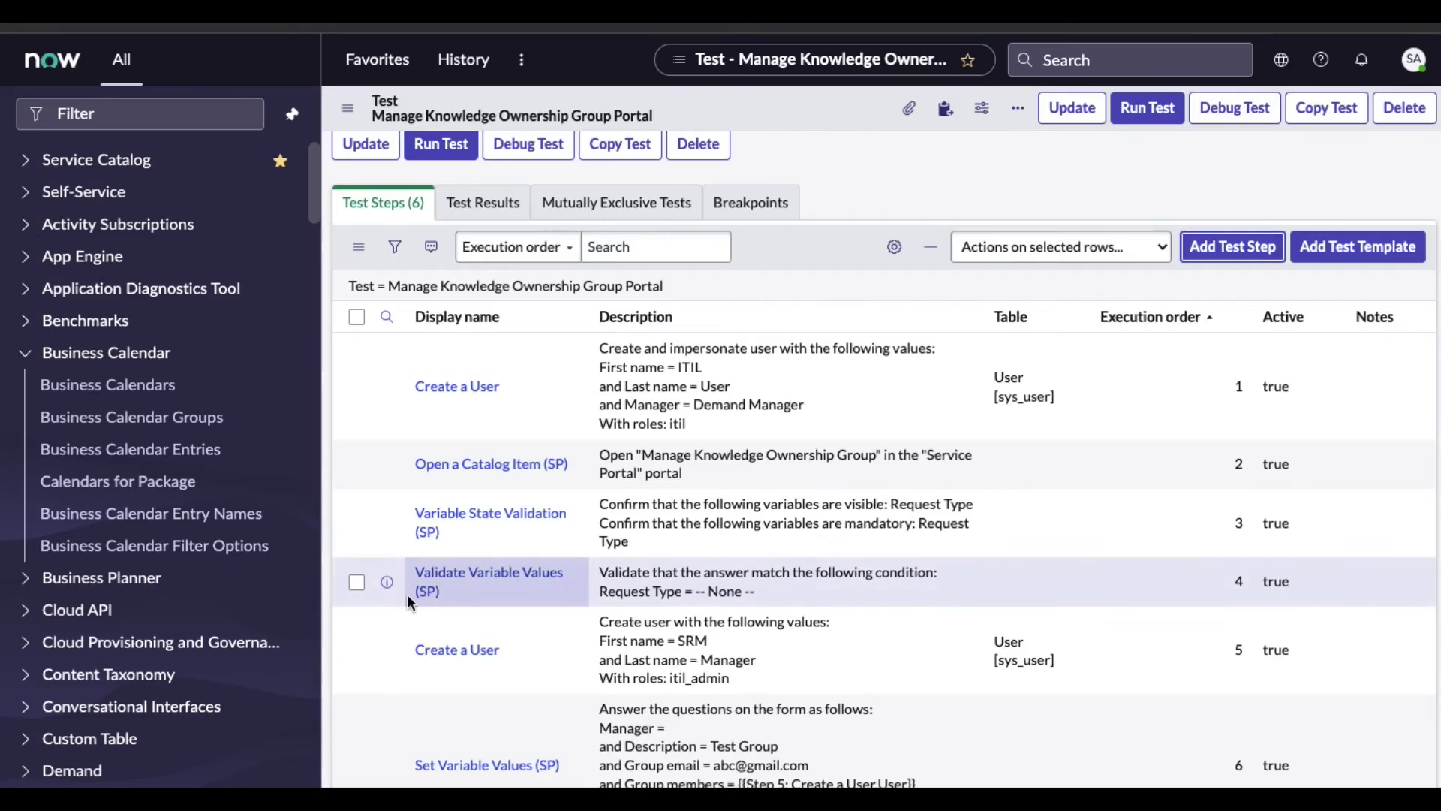
scroll(406, 593, "down", 2)
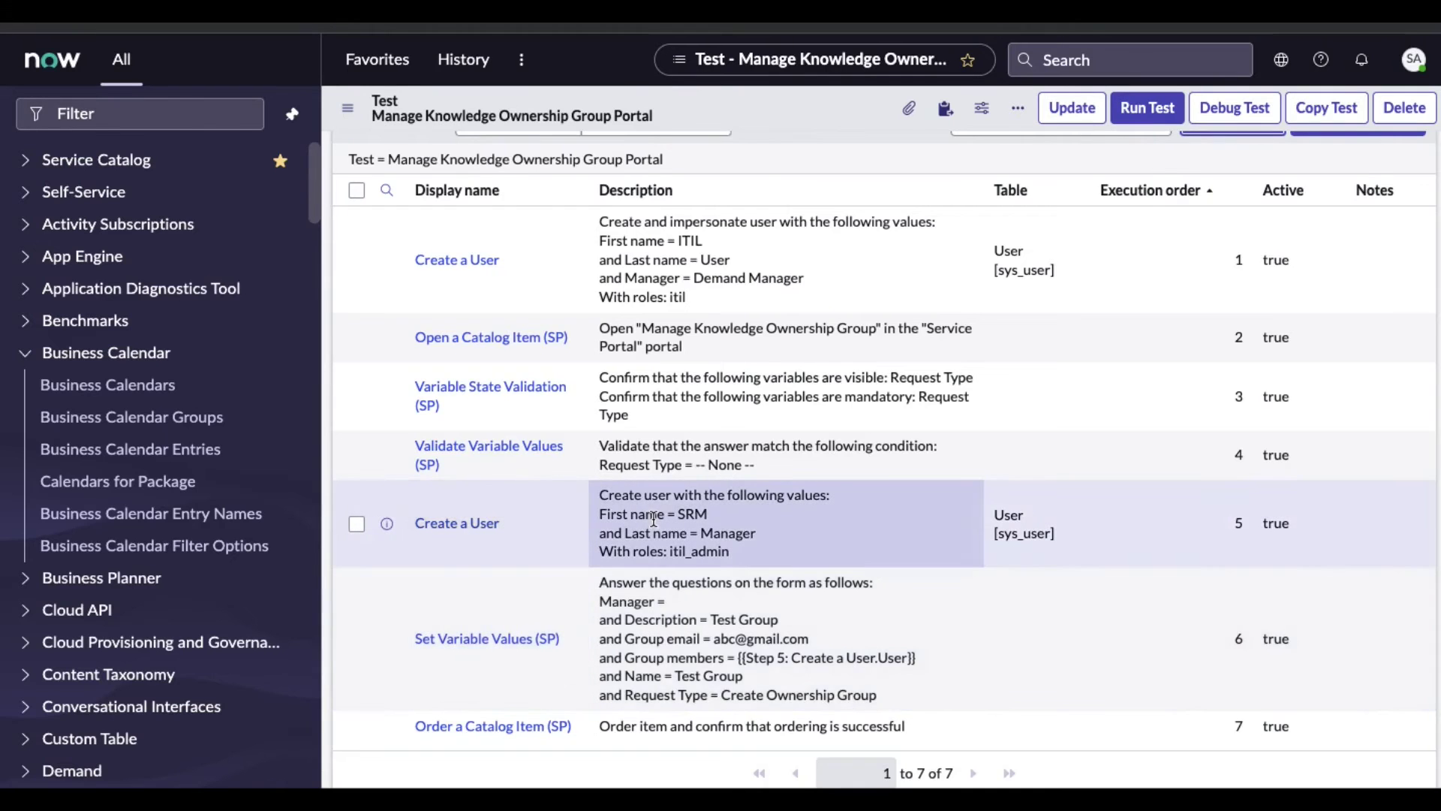
scroll(654, 518, "up", 2)
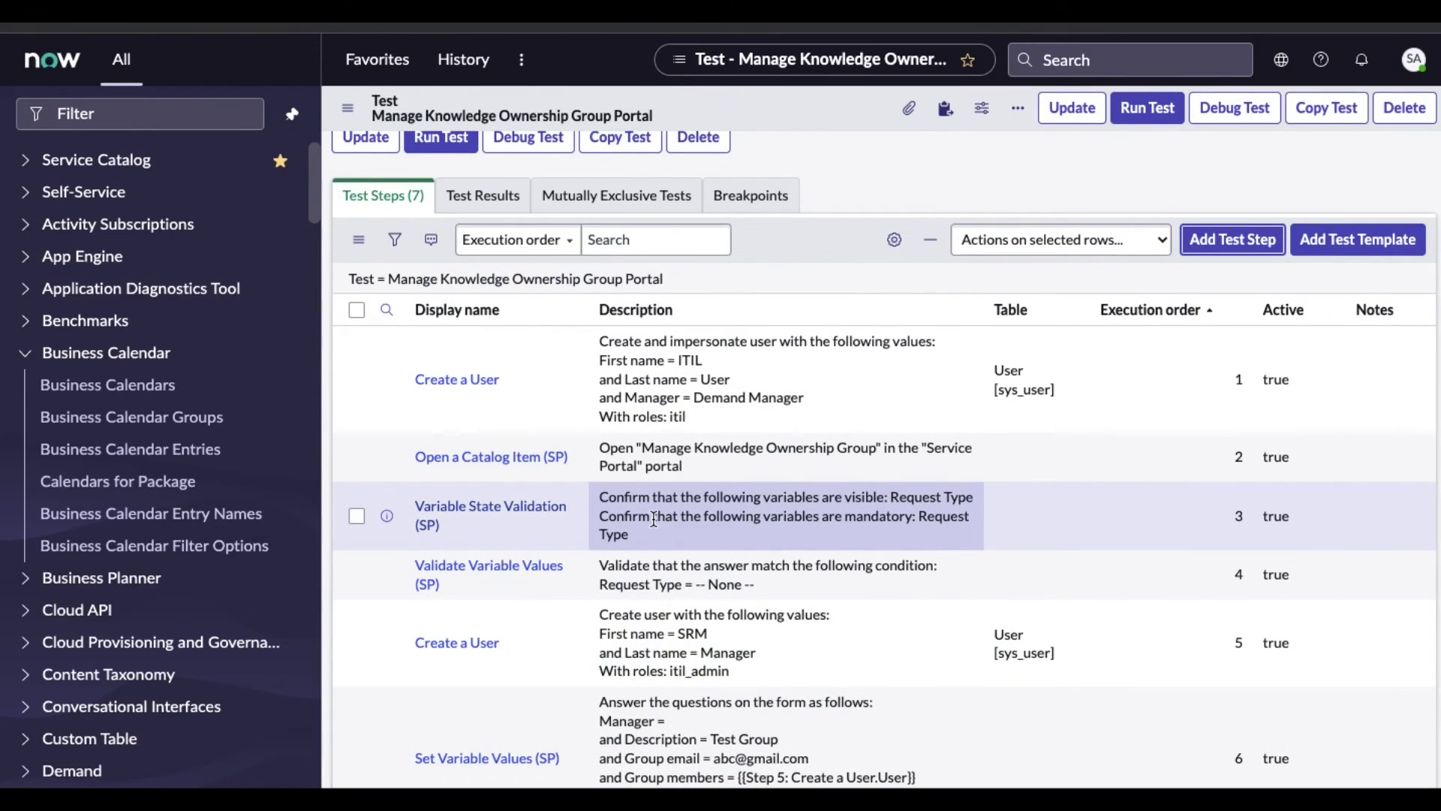
scroll(653, 518, "up", 1)
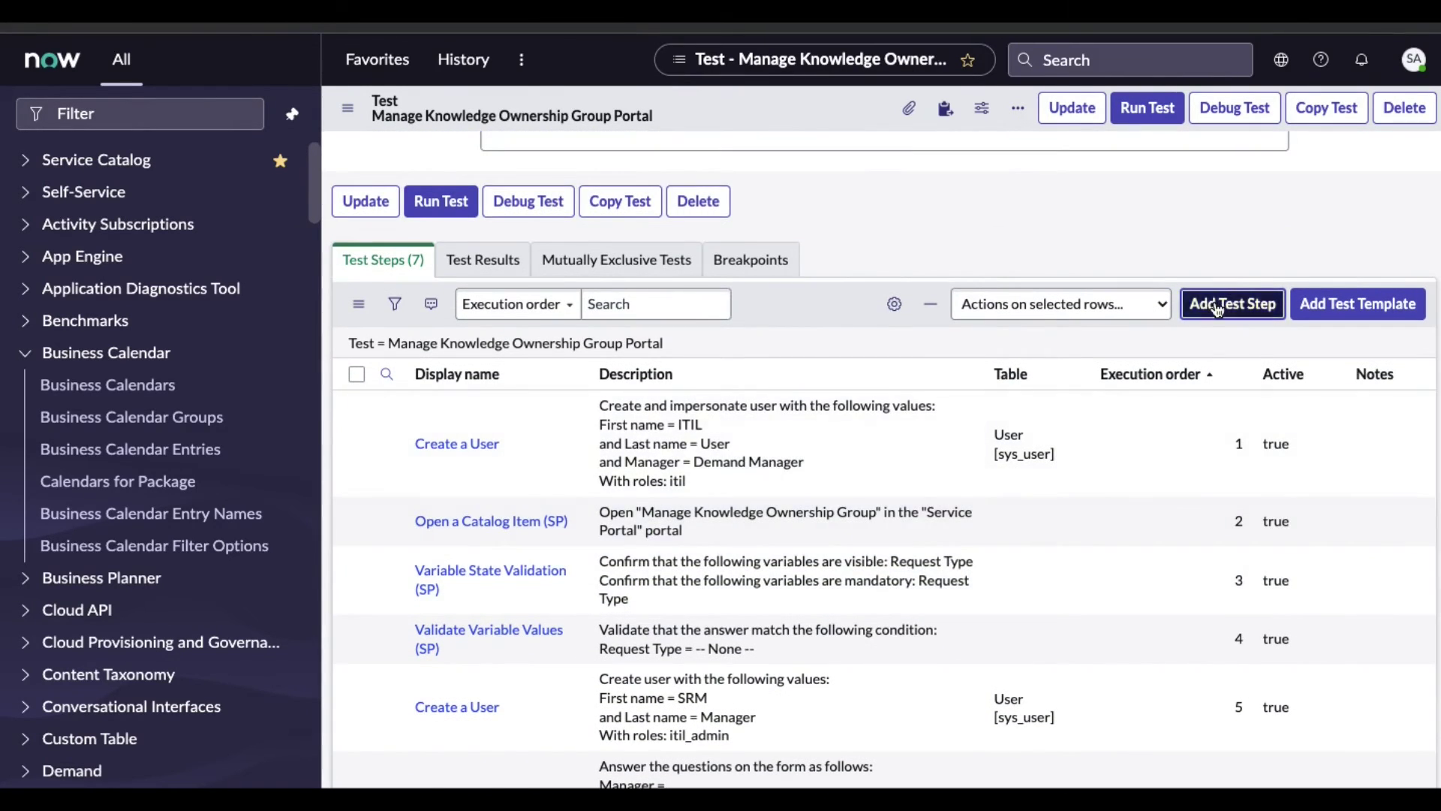
Add a new test step, choosing Open an Existing Record from the Form category
left_click(1216, 306)
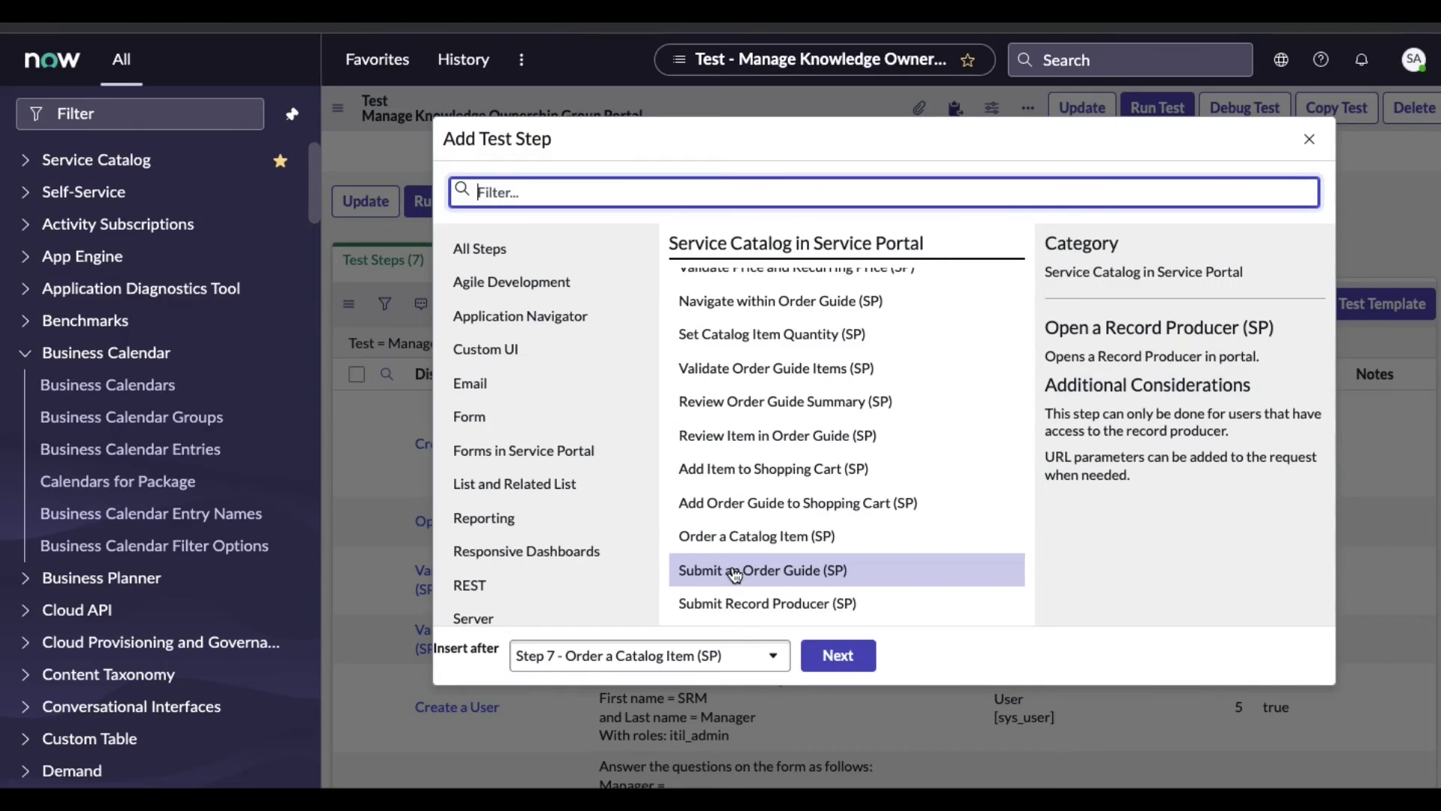
scroll(471, 533, "down", 2)
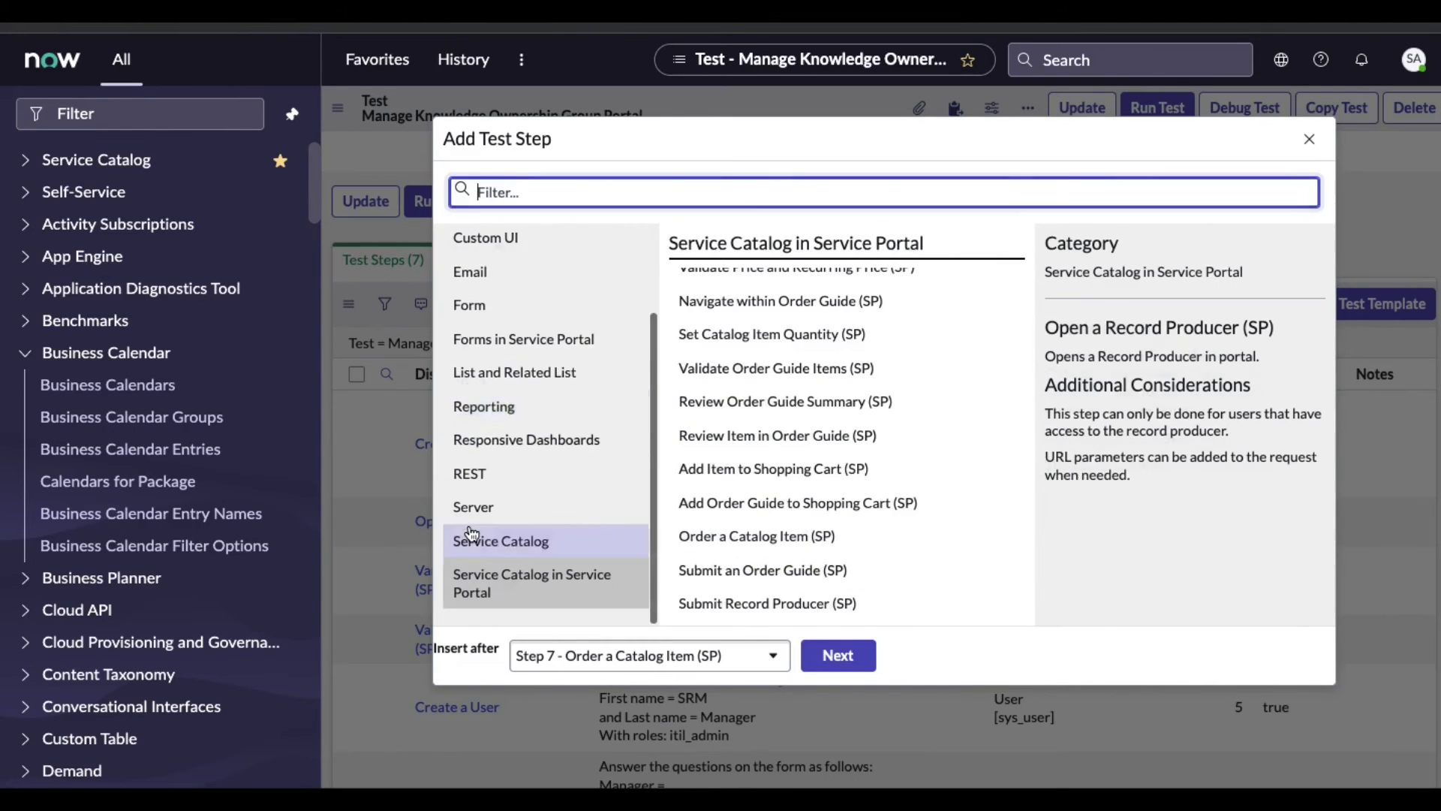
left_click(475, 506)
scroll(477, 480, "up", 1)
left_click(484, 396)
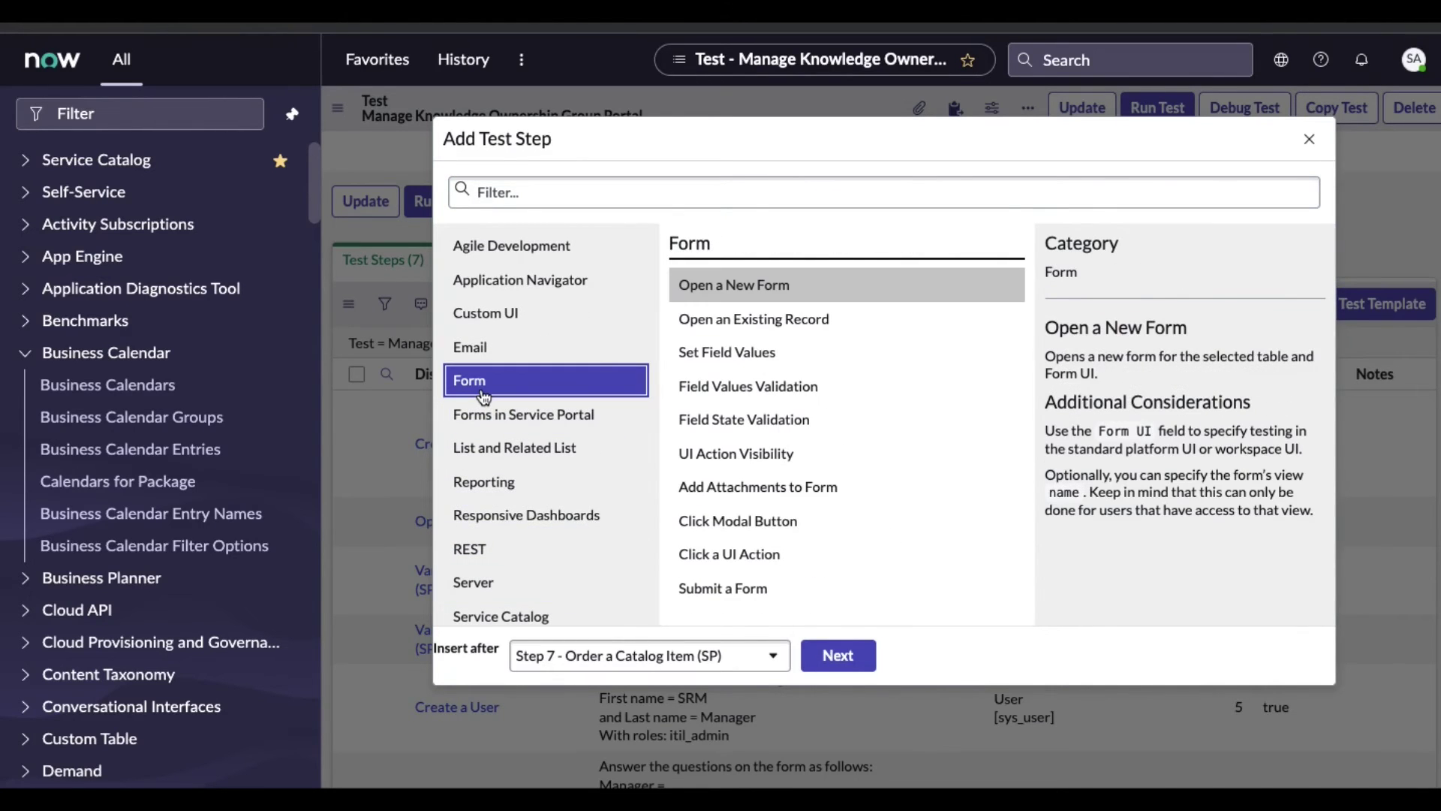
left_click(715, 324)
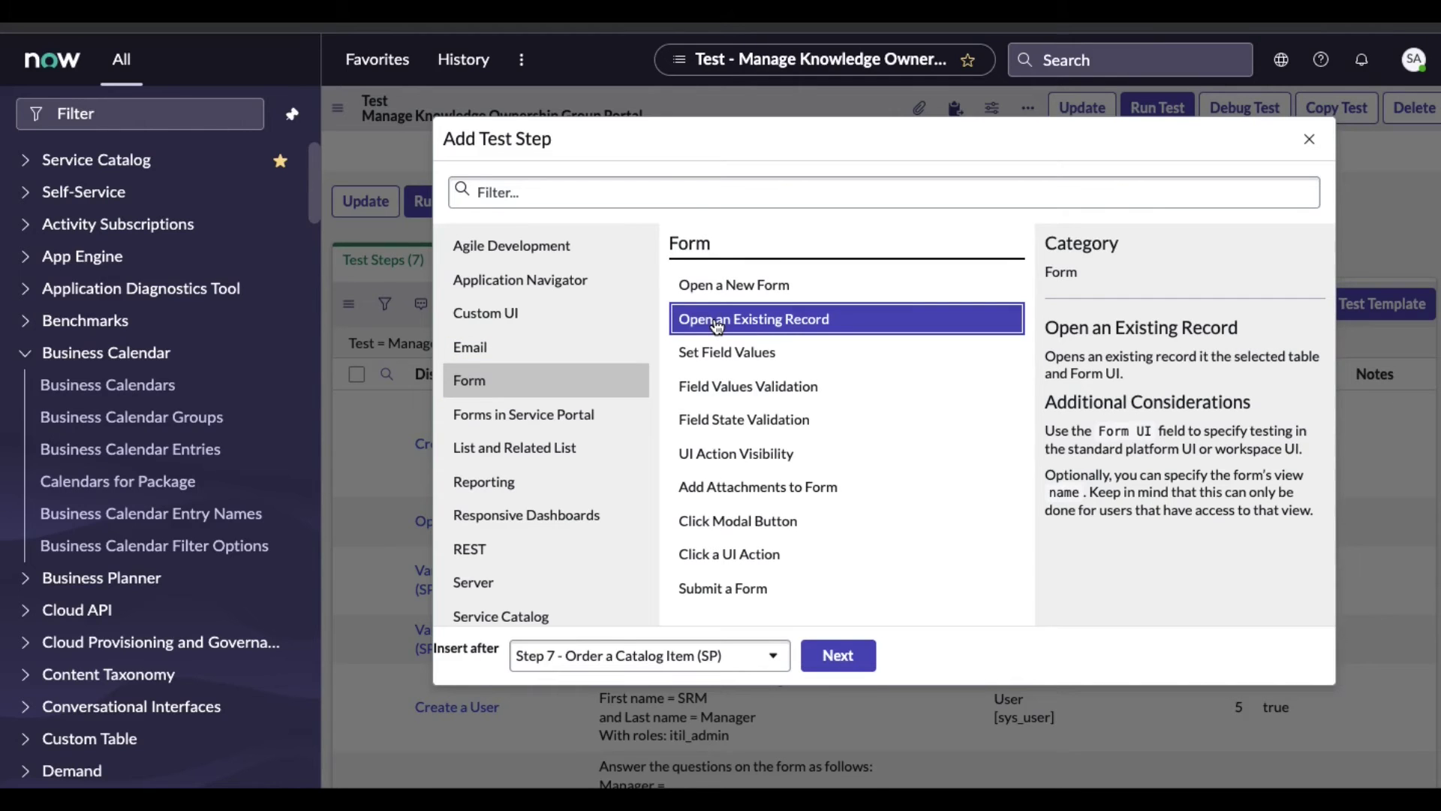
left_click(839, 647)
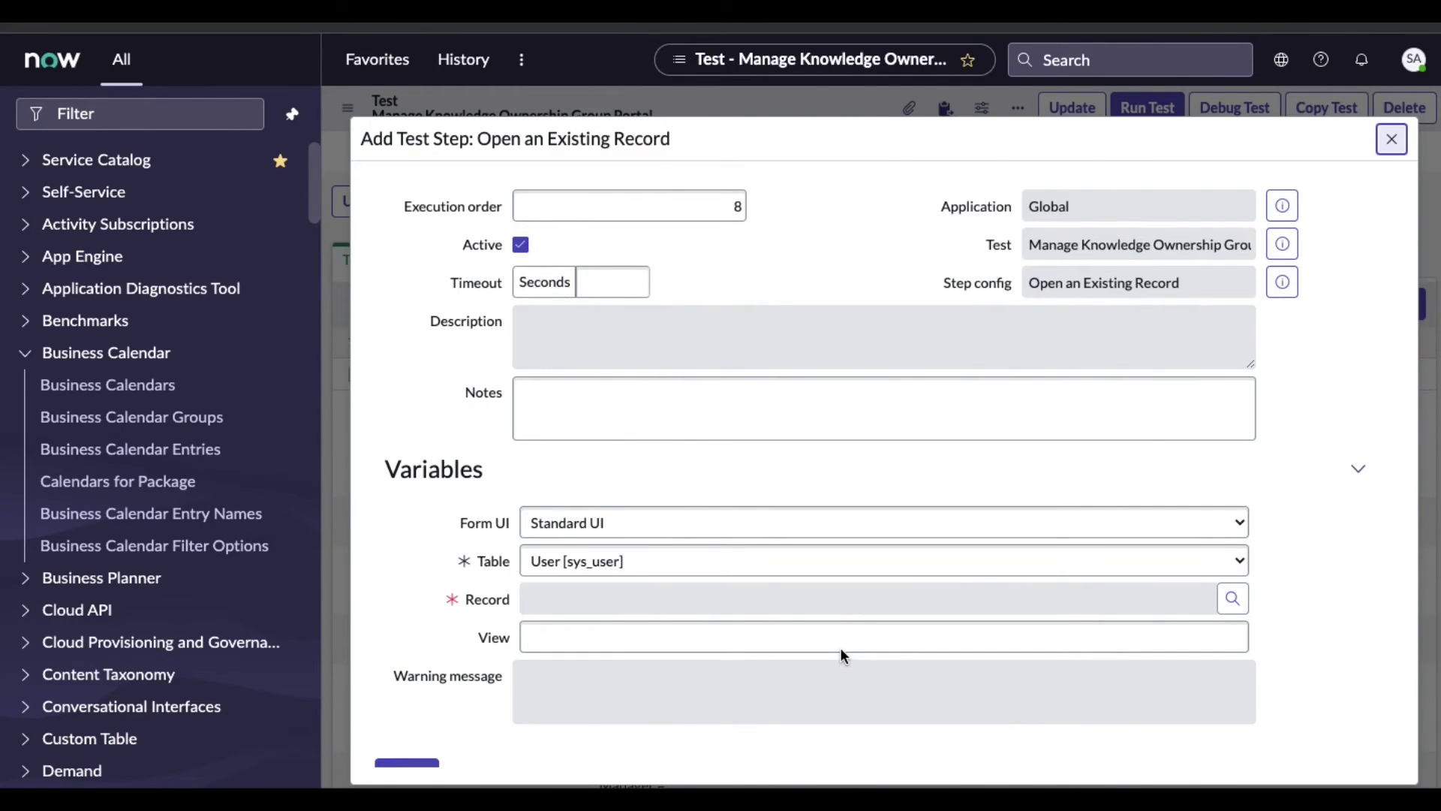
Set Table to Request [sc_request], Record to Step 7's ordered record, and submit
scroll(840, 647, "down", 1)
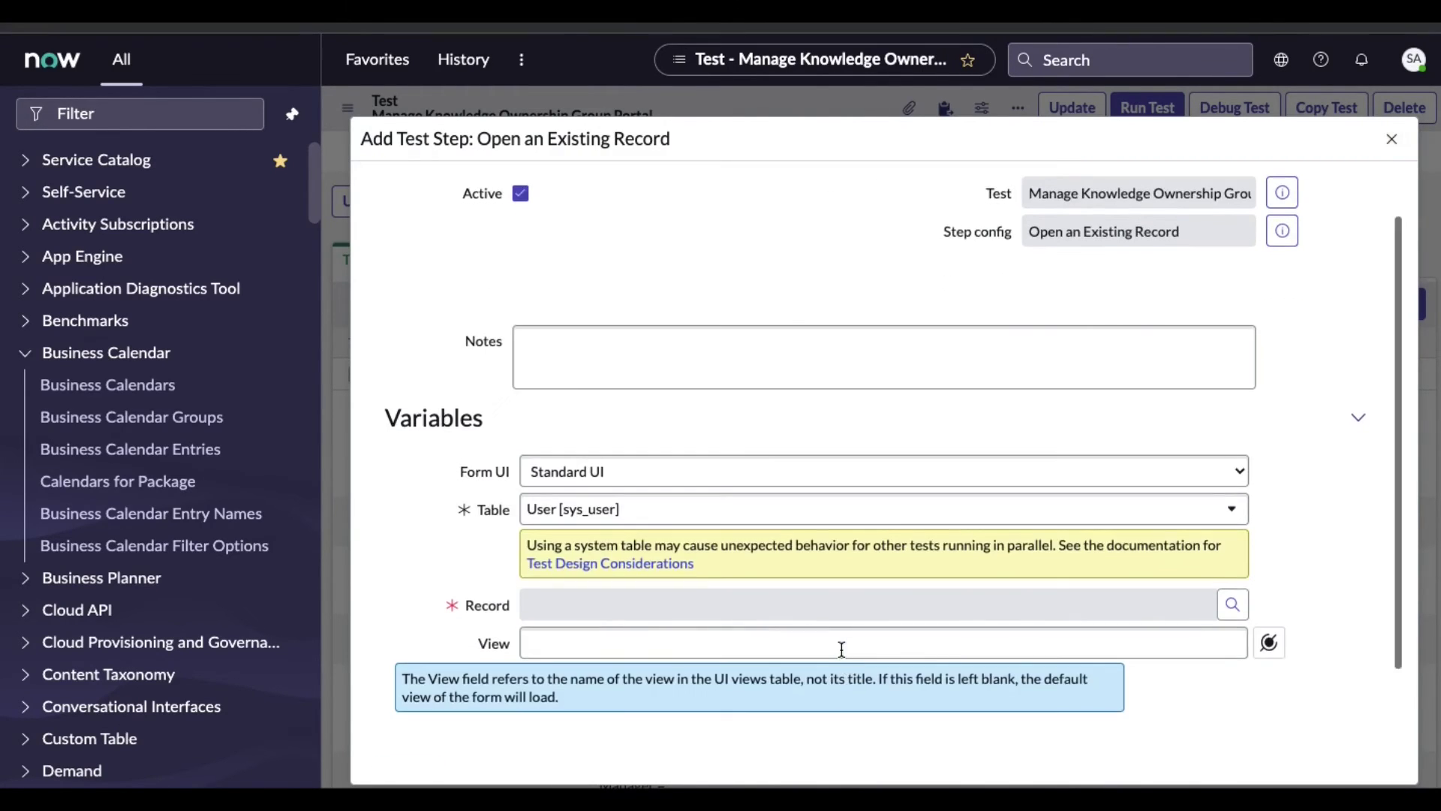
left_click(927, 516)
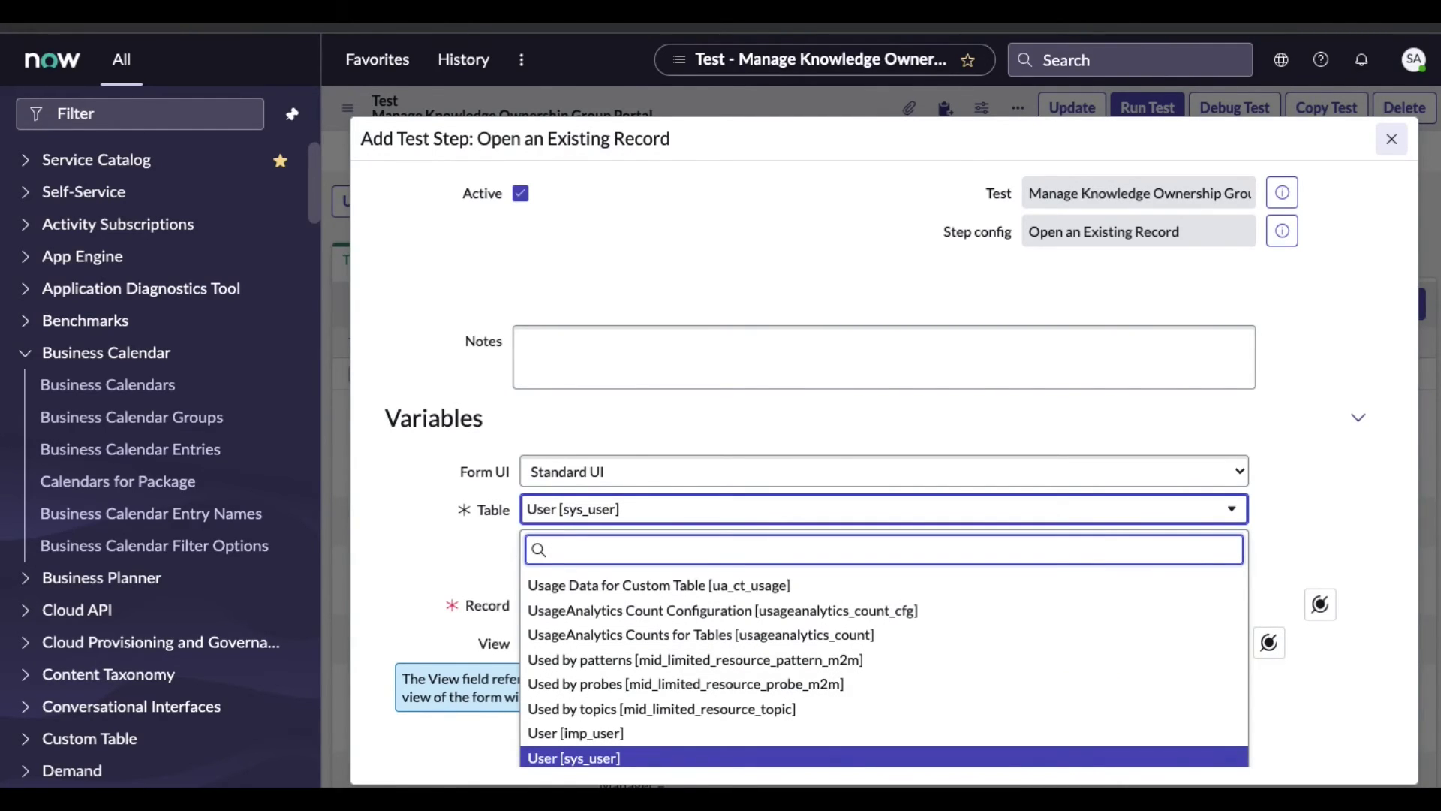
type("sc_req")
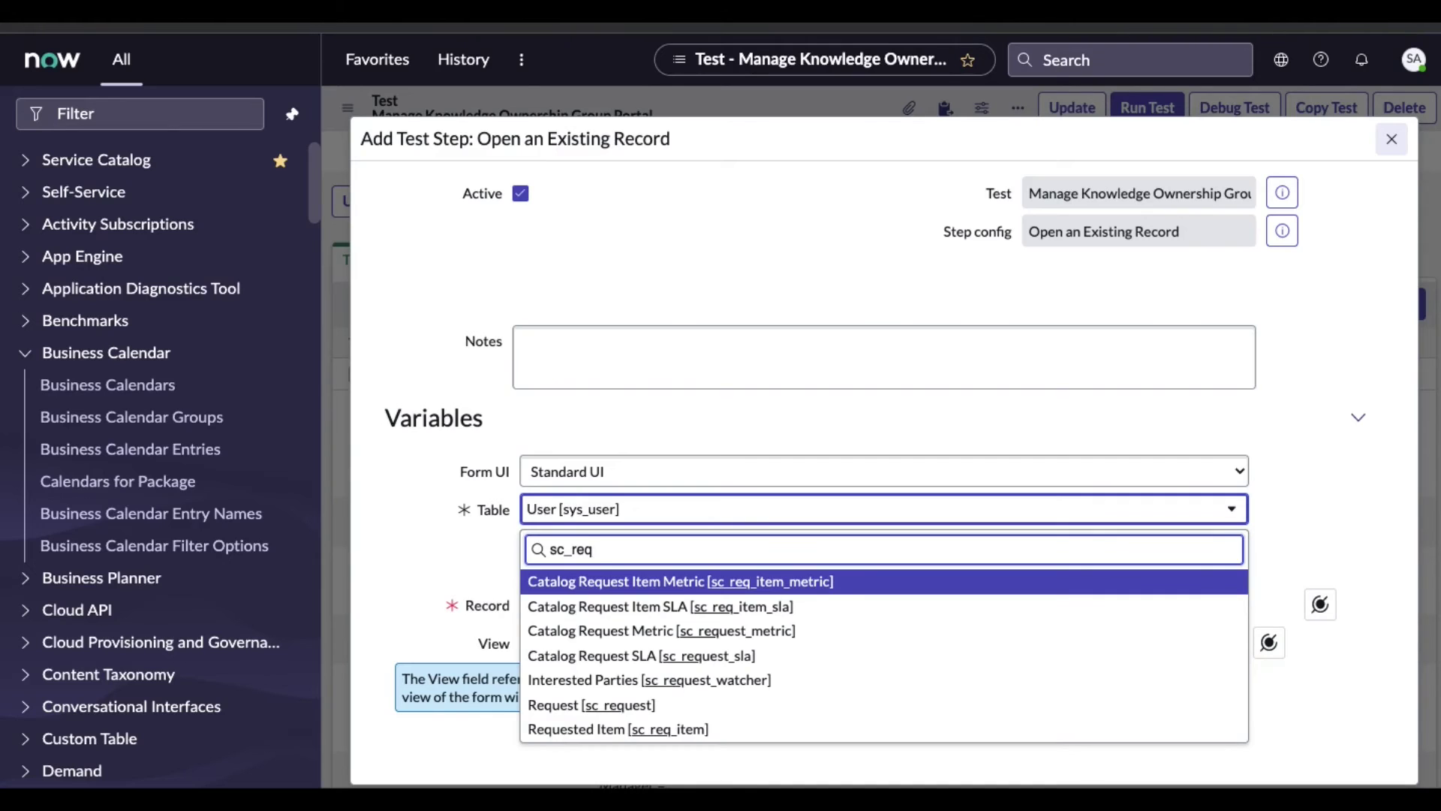
type("uest")
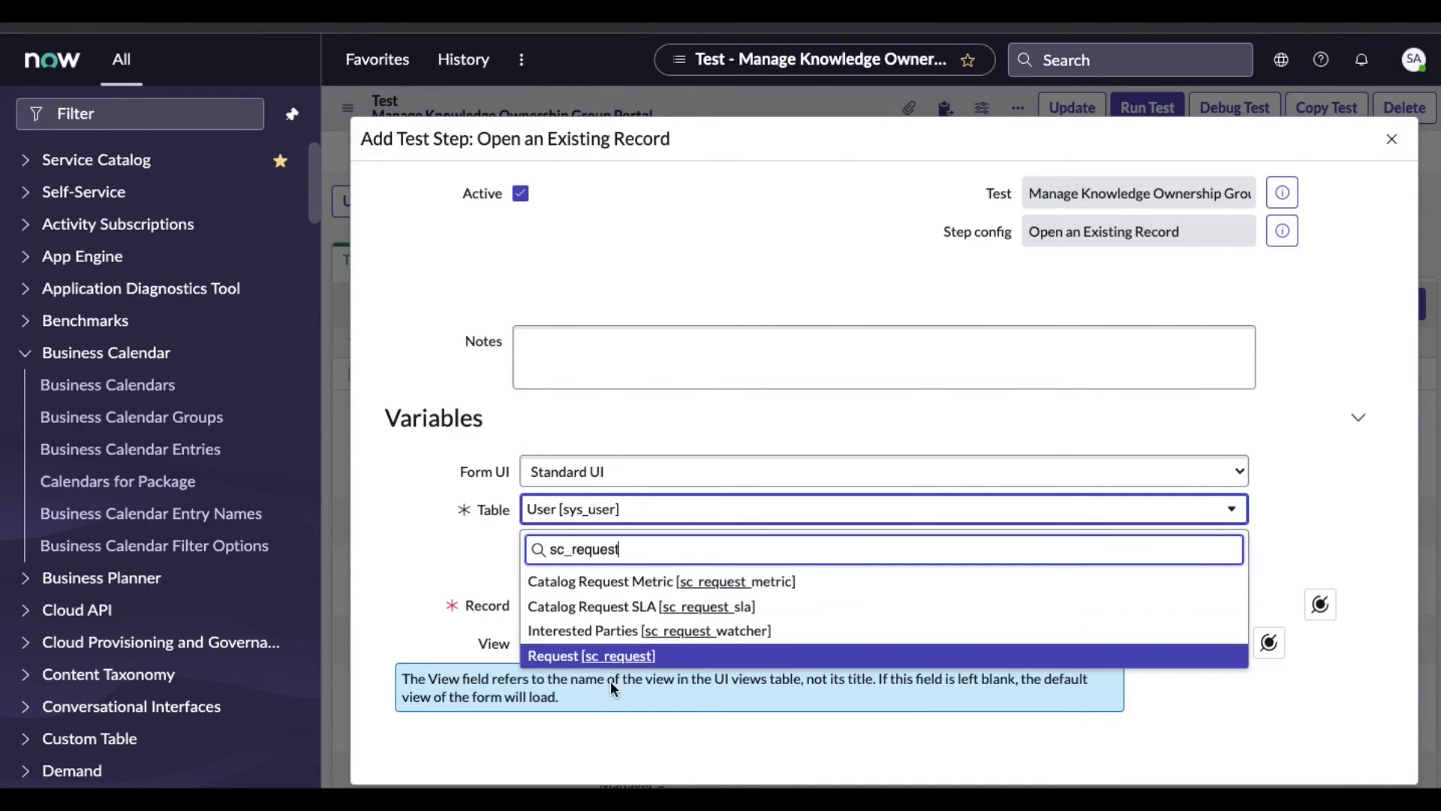
left_click(612, 656)
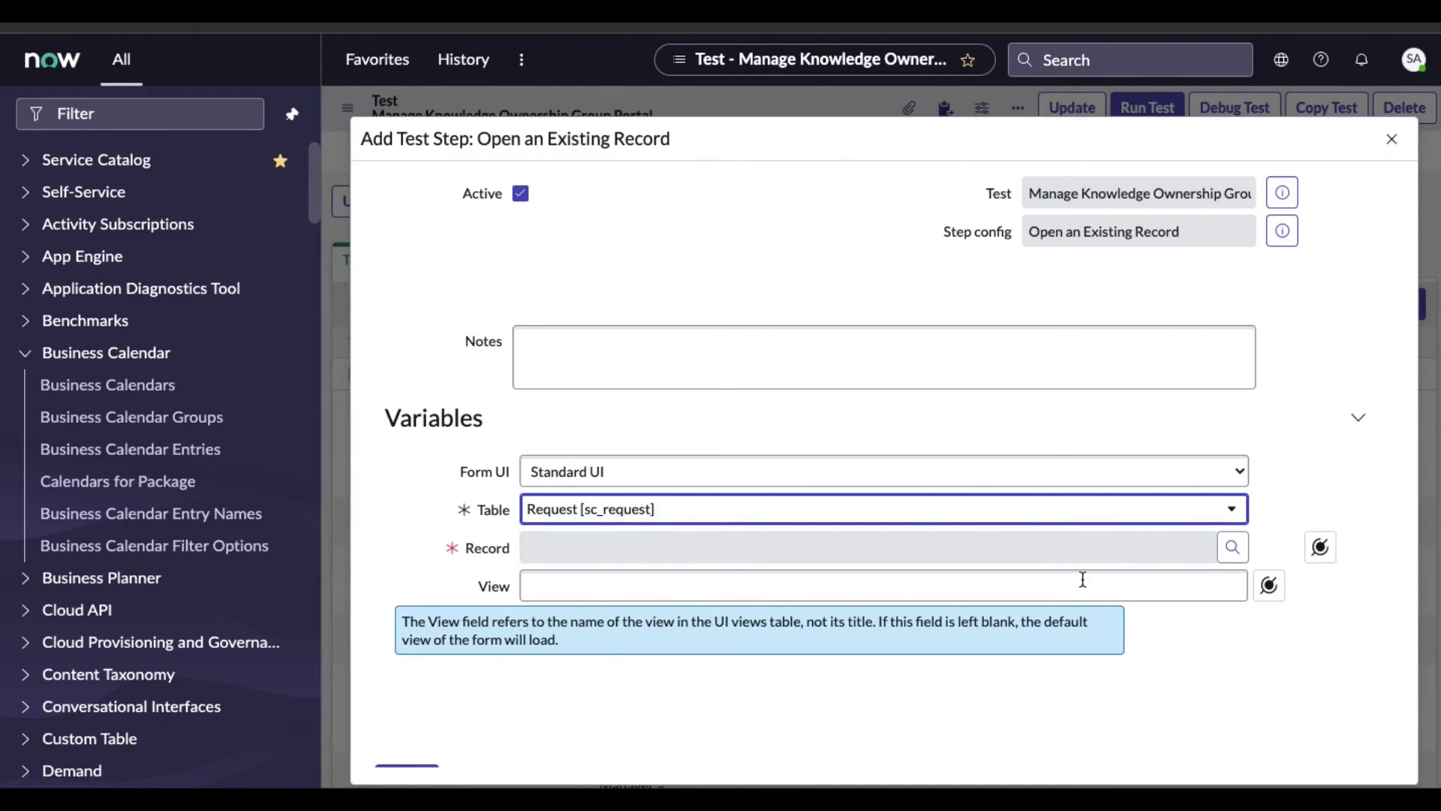
left_click(1320, 547)
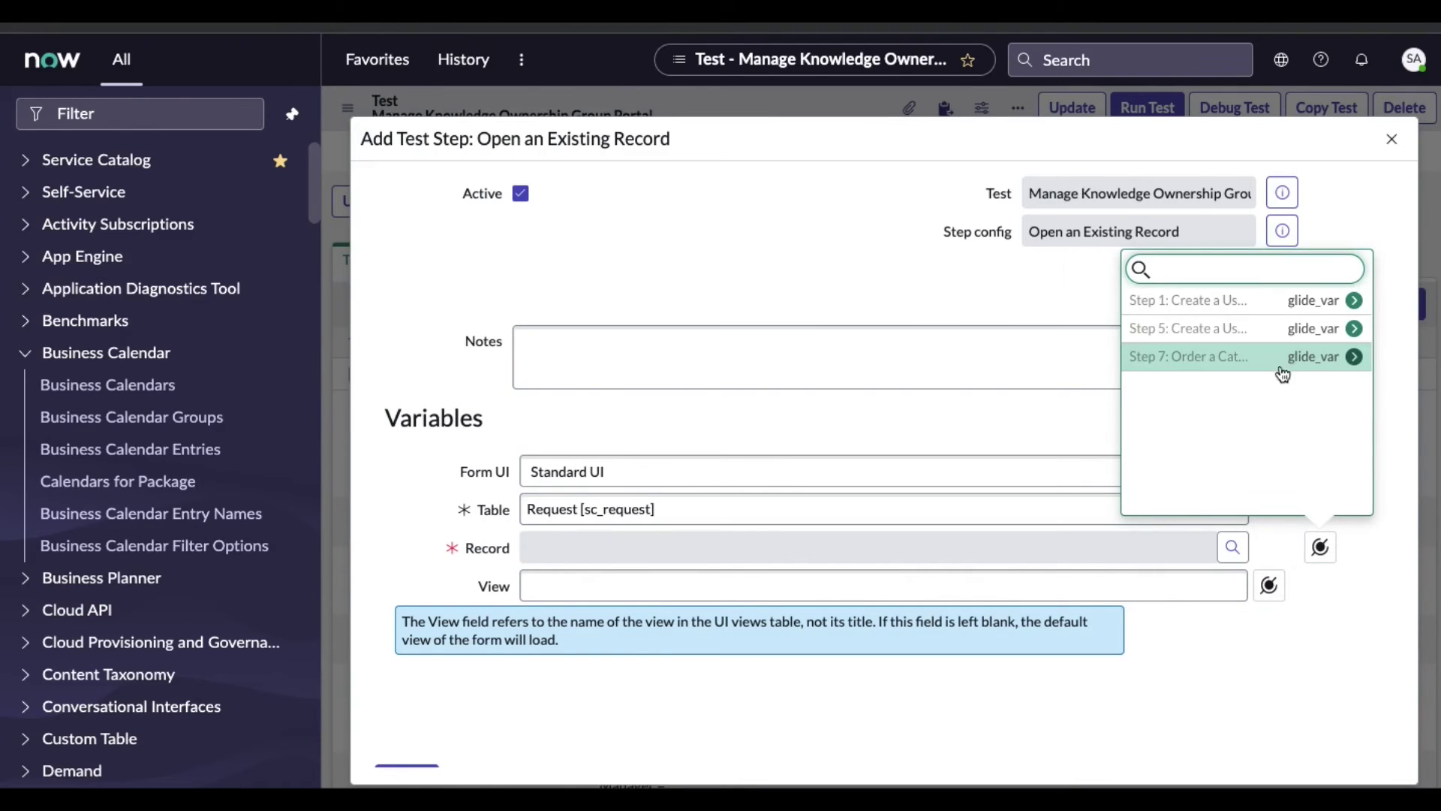
left_click(1351, 356)
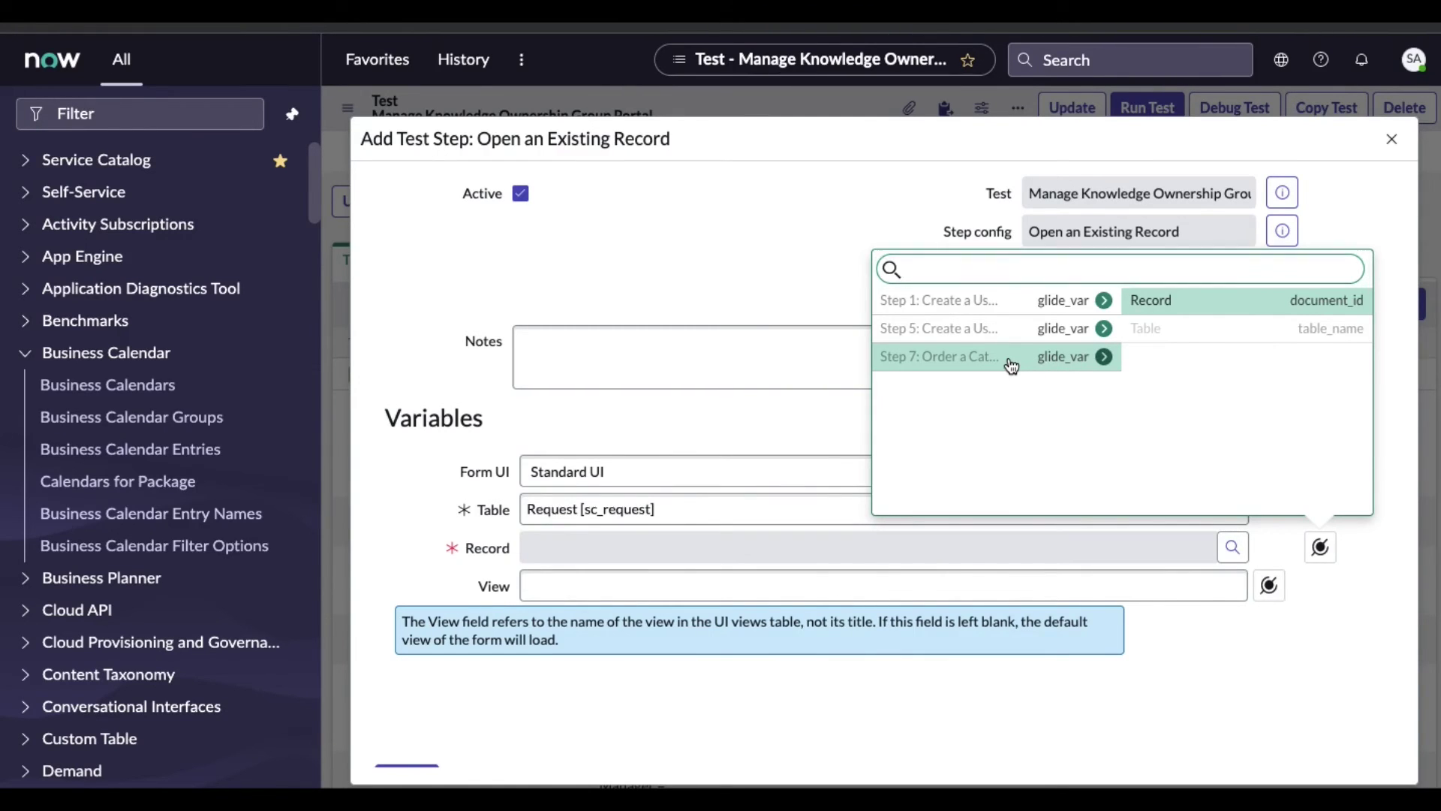
left_click(1174, 301)
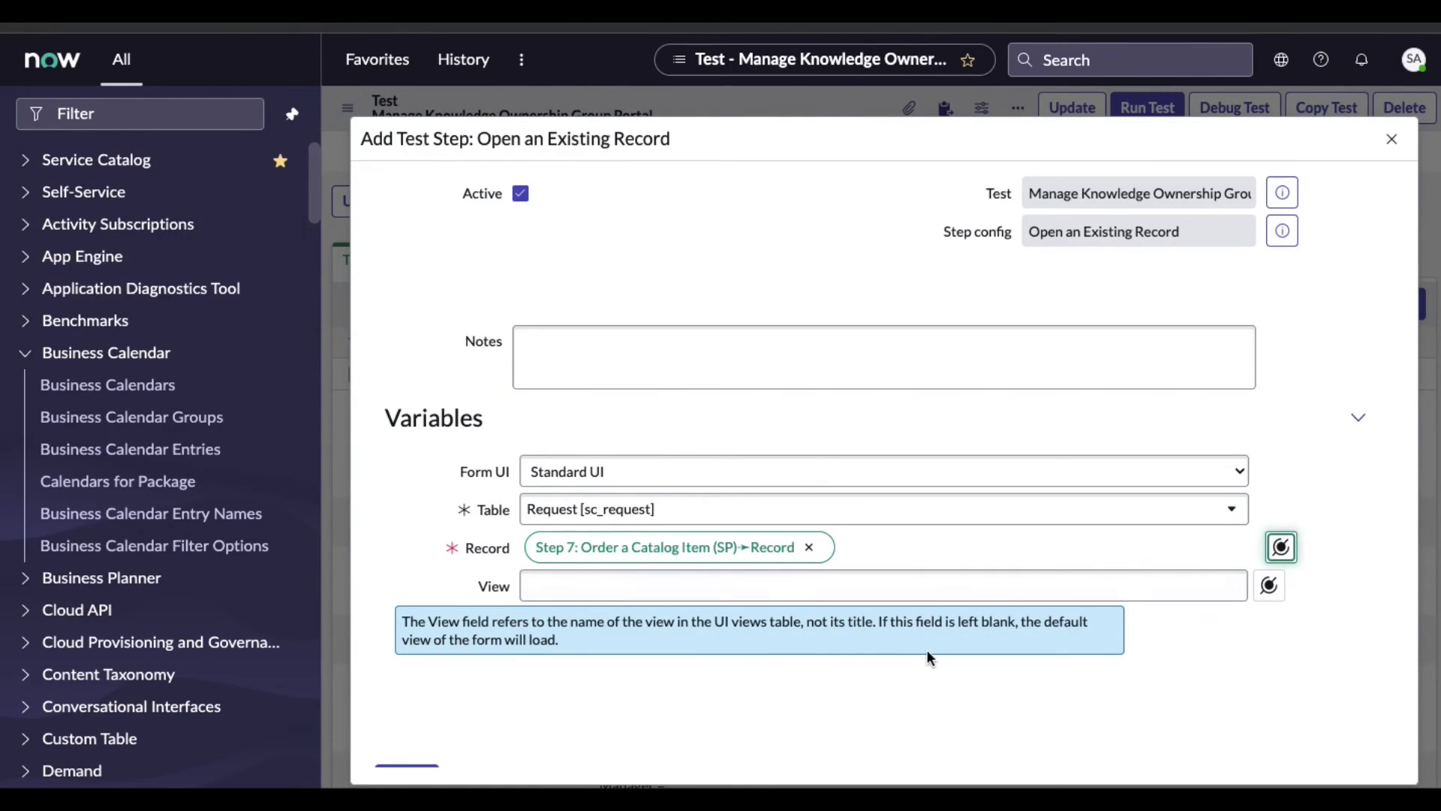
scroll(928, 653, "down", 2)
left_click(407, 681)
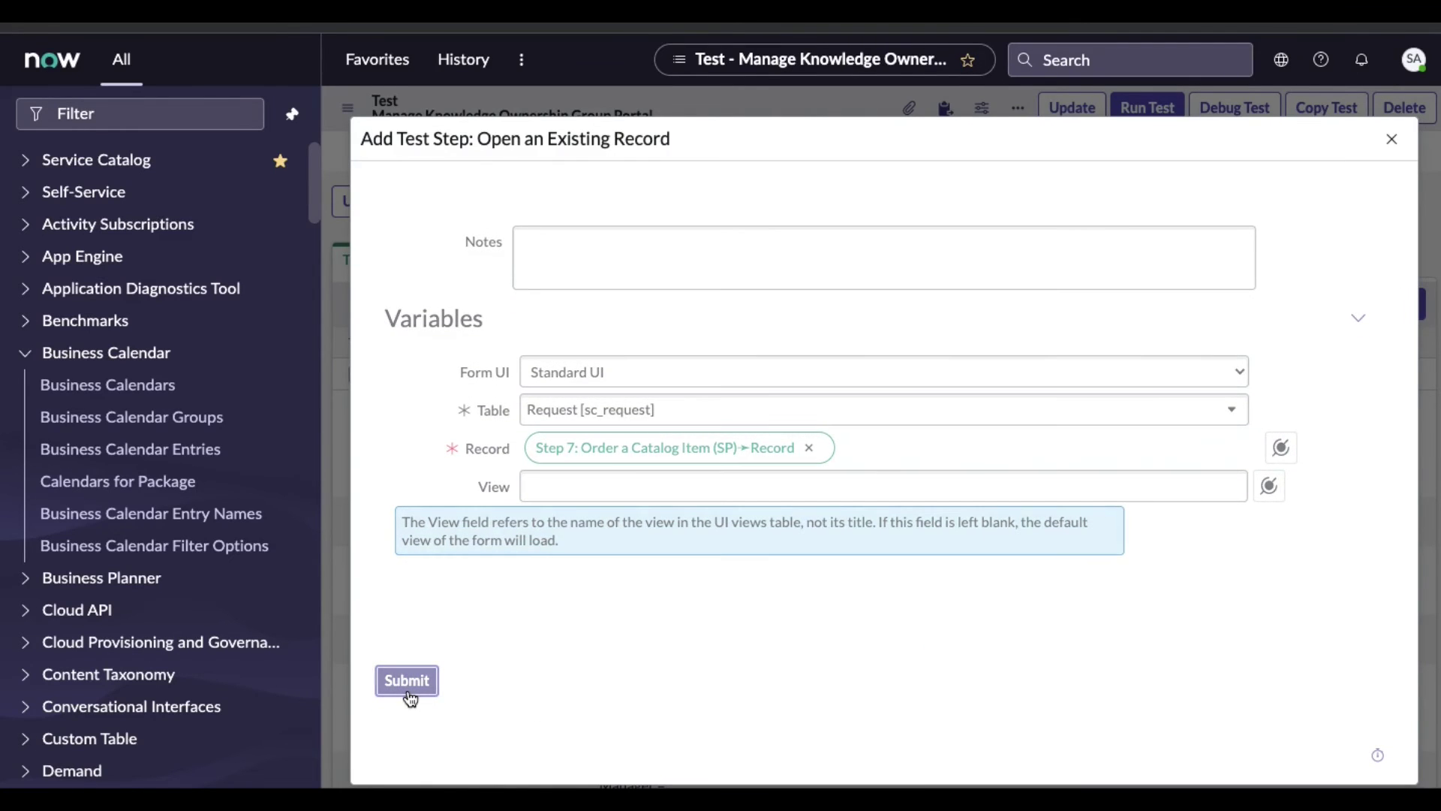
Run the test in a new Client Test Runner
scroll(407, 687, "down", 4)
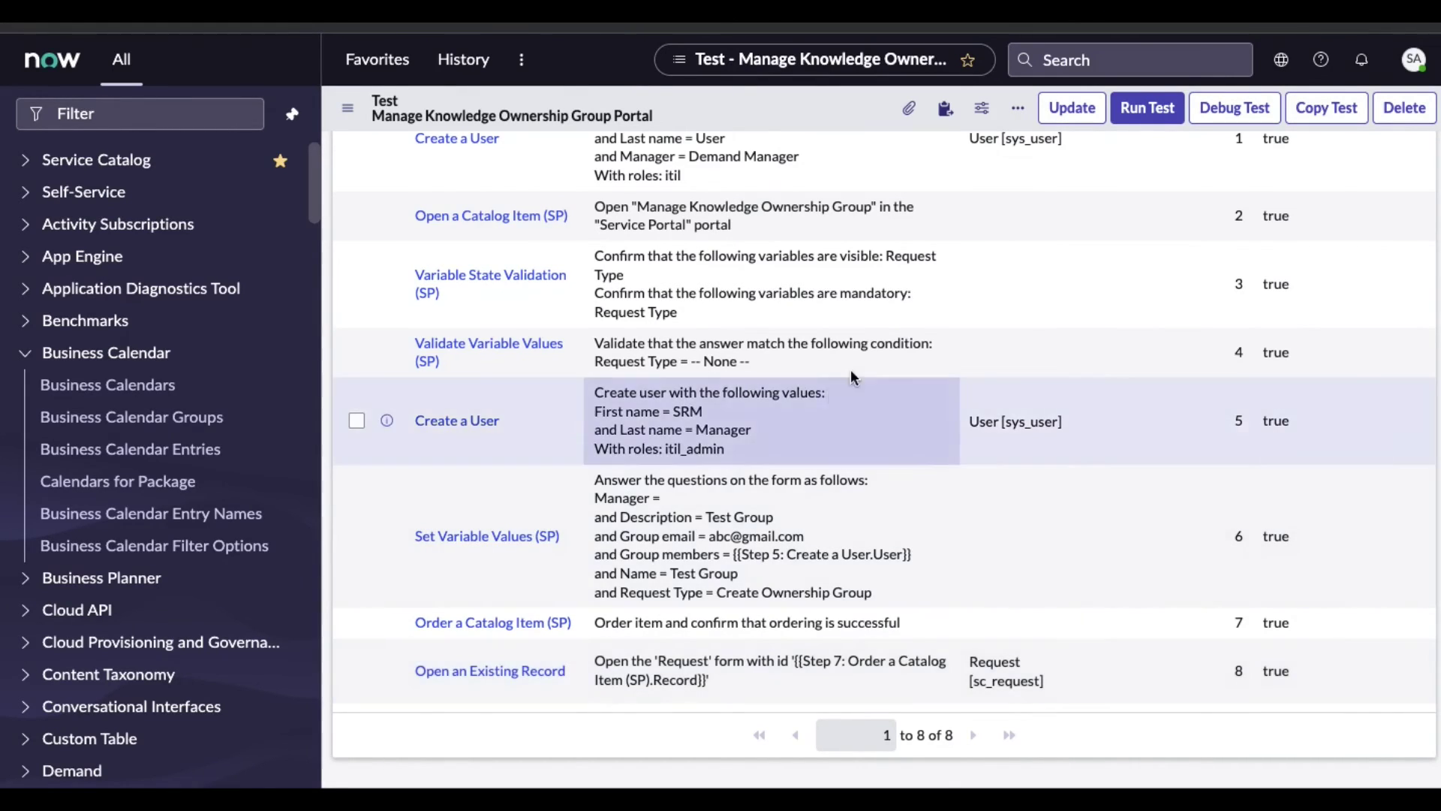
left_click(1147, 120)
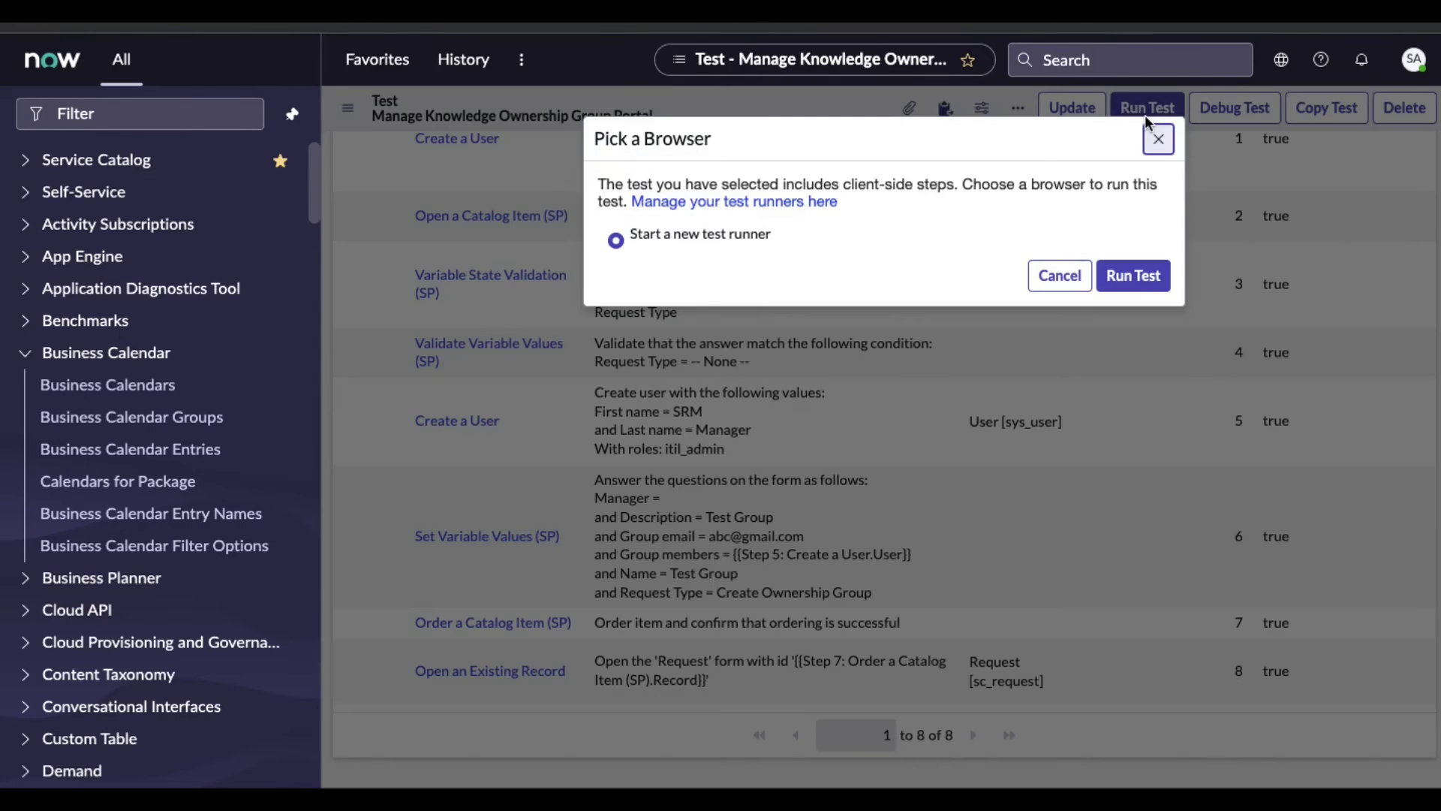
left_click(1126, 284)
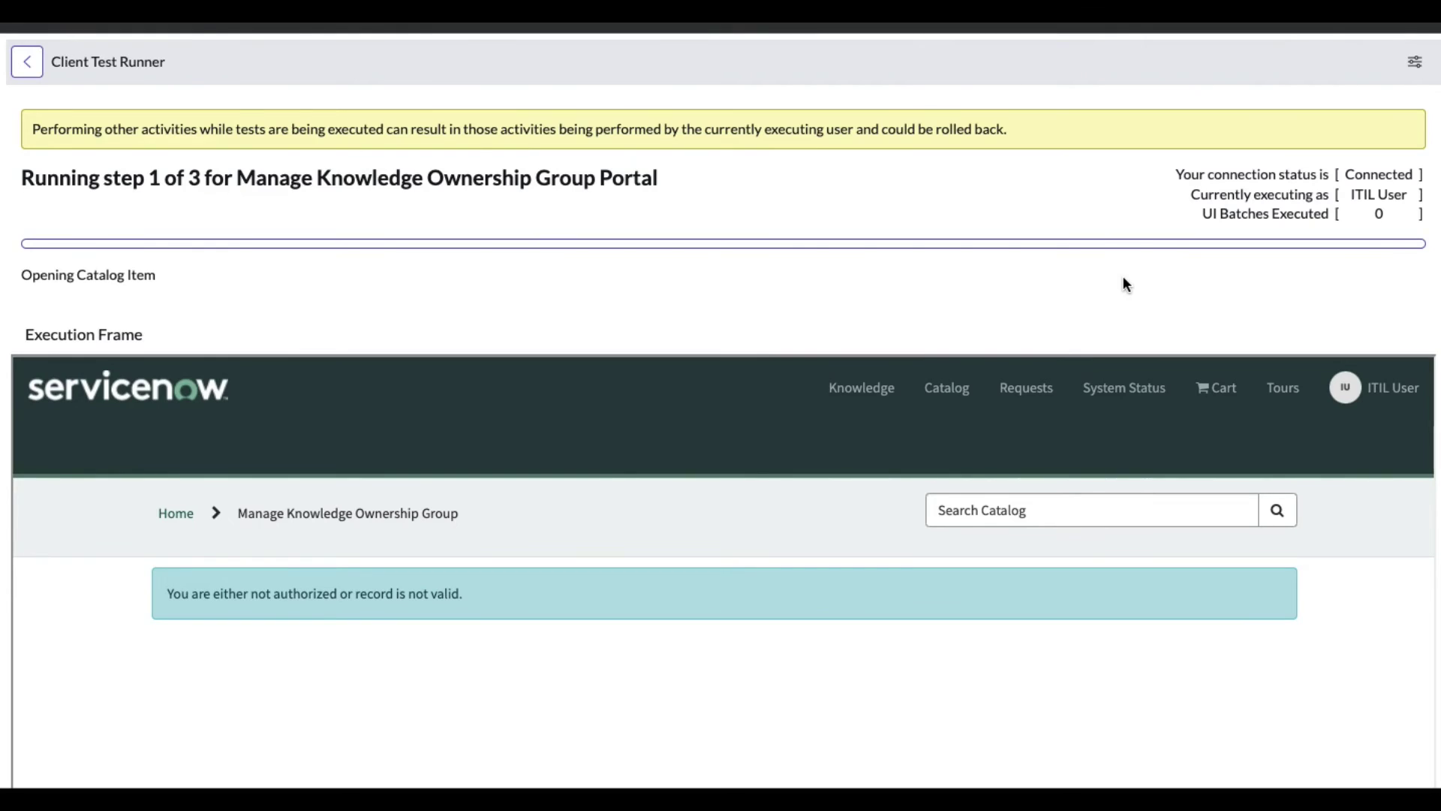
Scroll through the test runner output until execution finishes and reports its result
scroll(1123, 284, "down", 1)
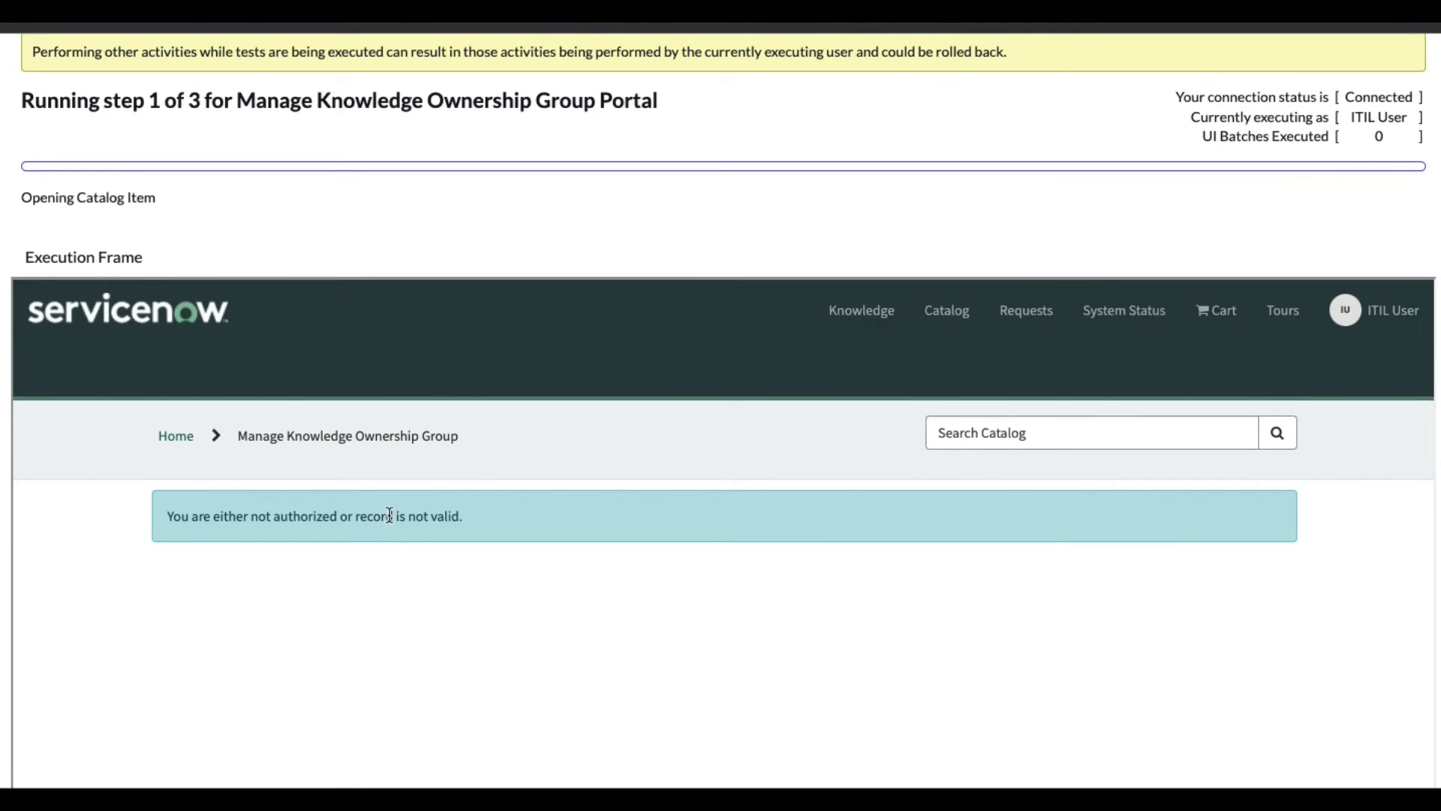
scroll(384, 513, "up", 1)
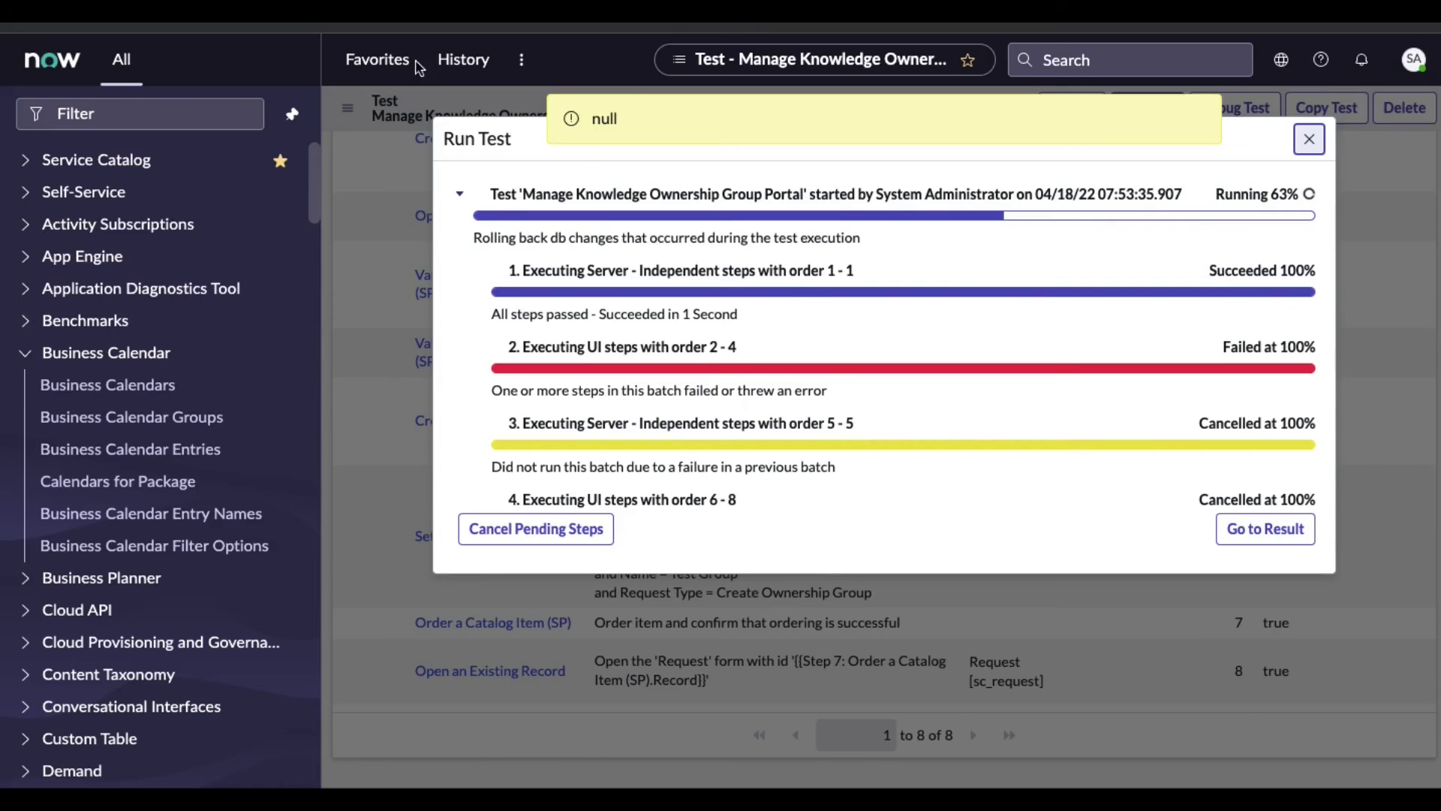
Review the failed batches and go to the detailed test result record
scroll(918, 293, "down", 3)
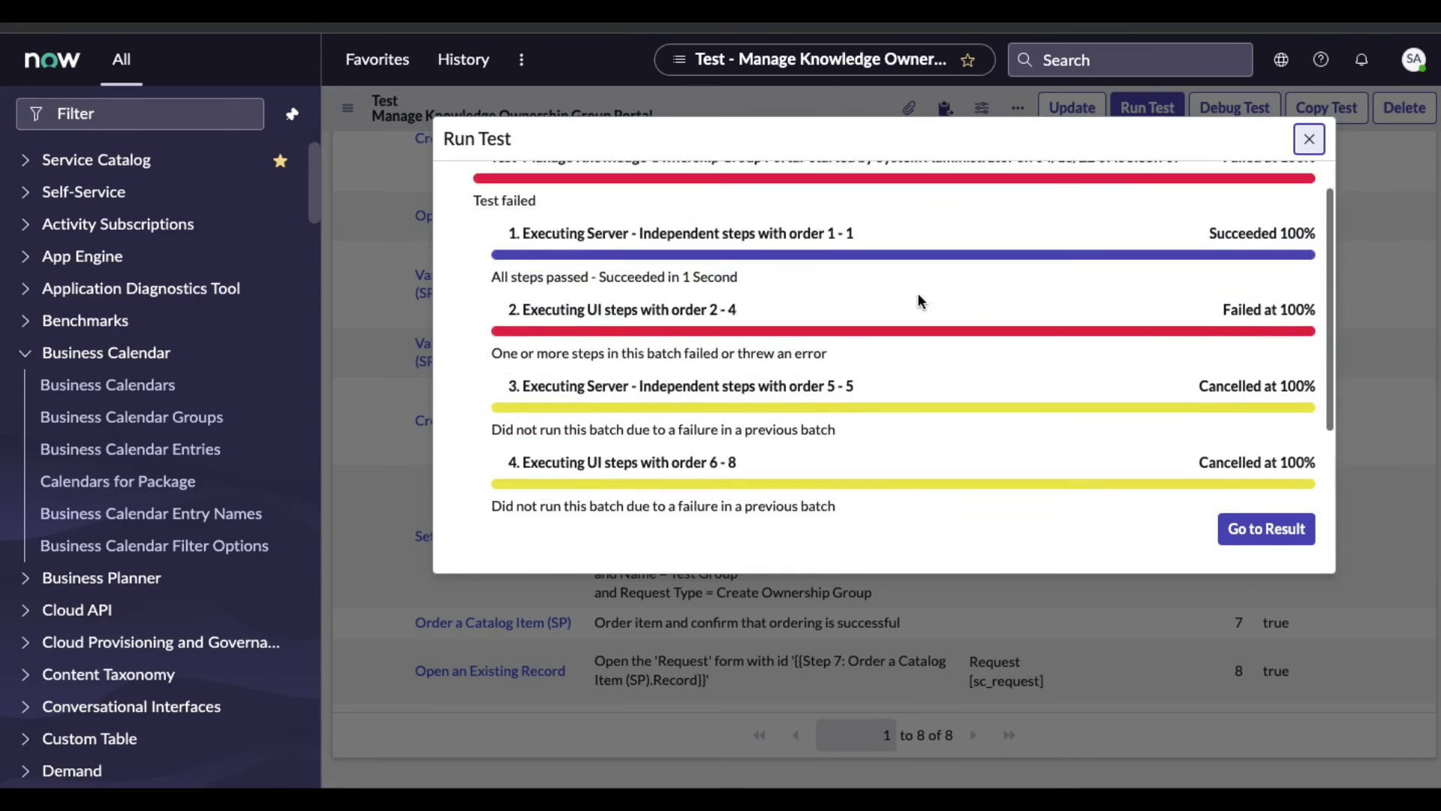
scroll(918, 293, "up", 3)
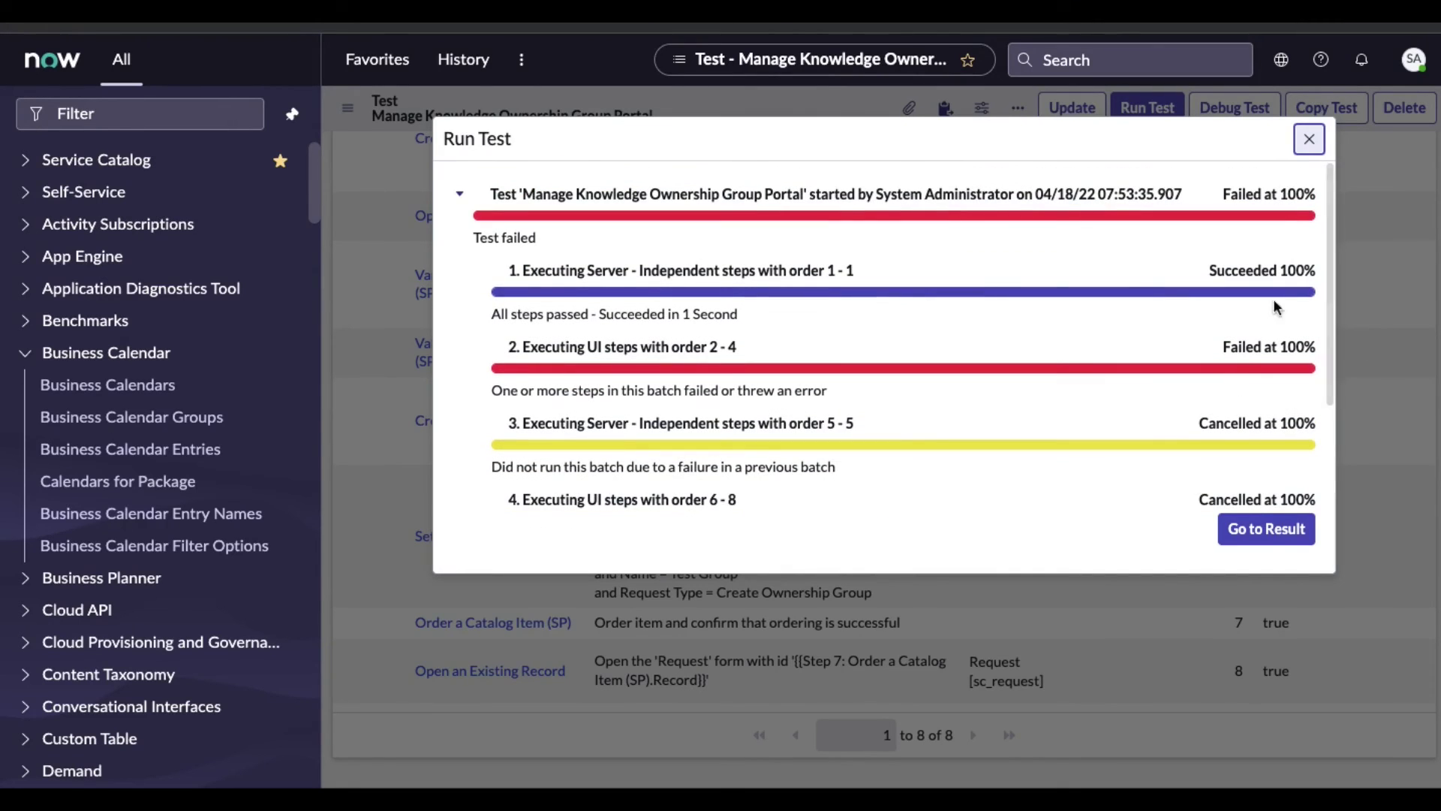
left_click(1266, 537)
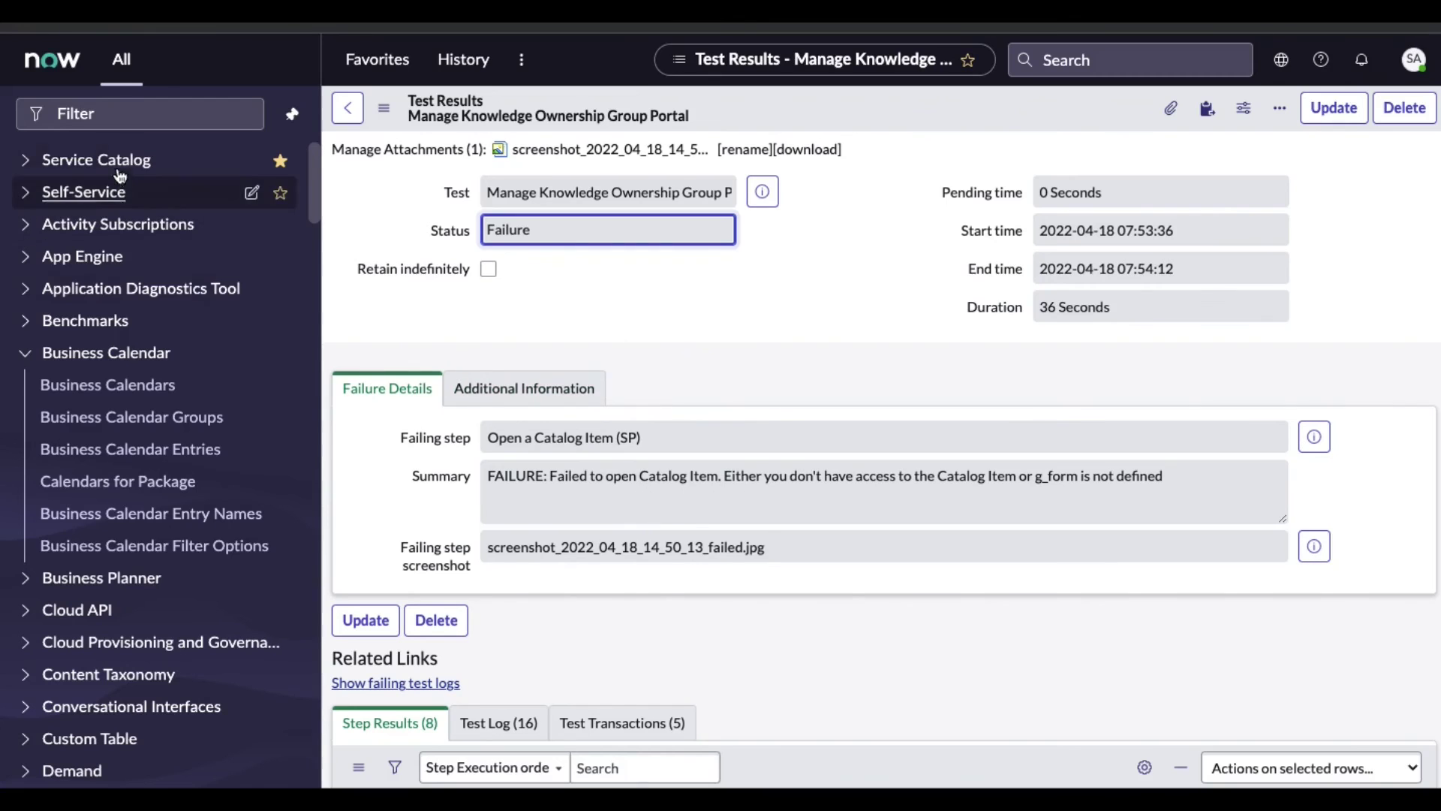
Open the Manage Knowledge Ownership Group item's Ownership Group Item Access criteria from Available For
left_click(123, 112)
type("sc_a")
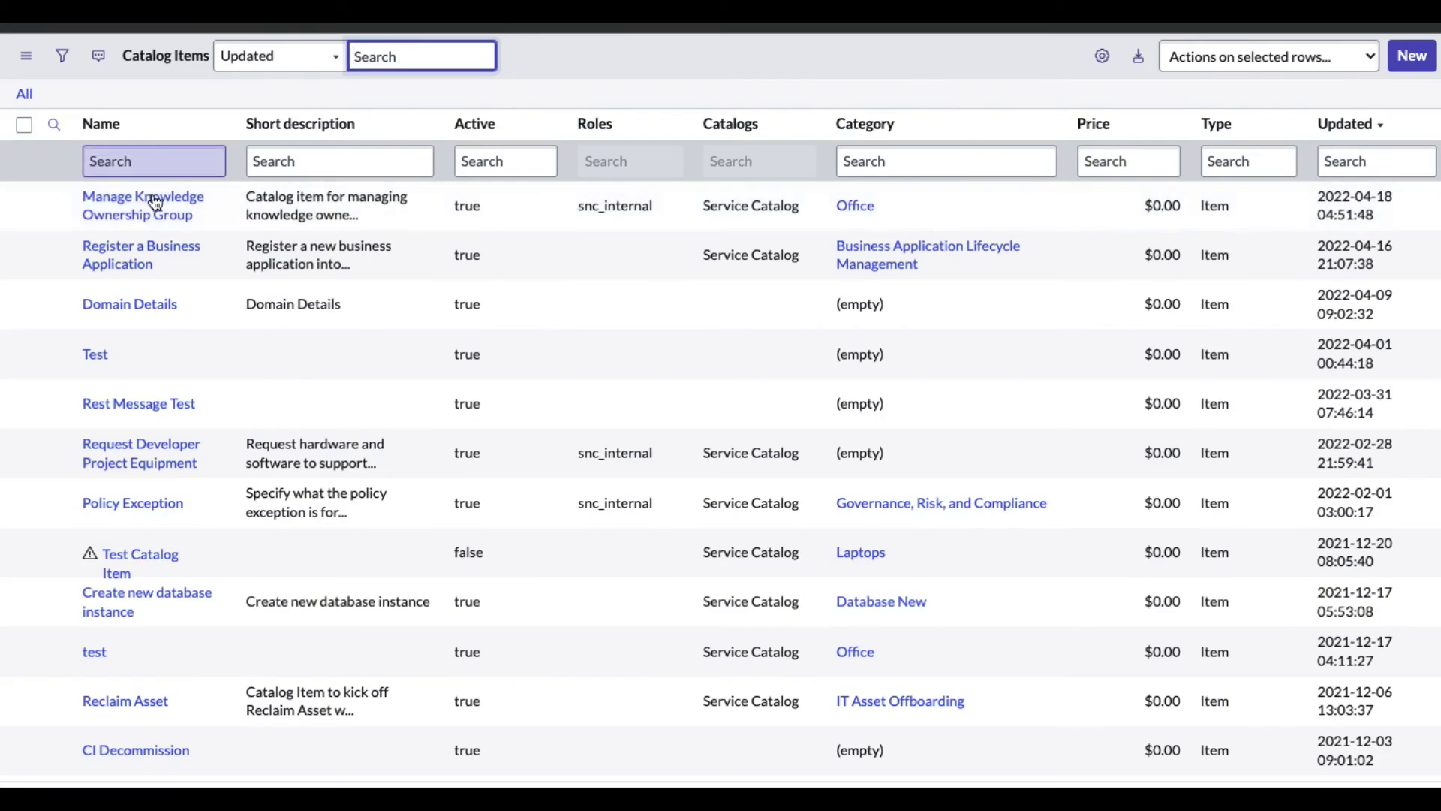
left_click(153, 204)
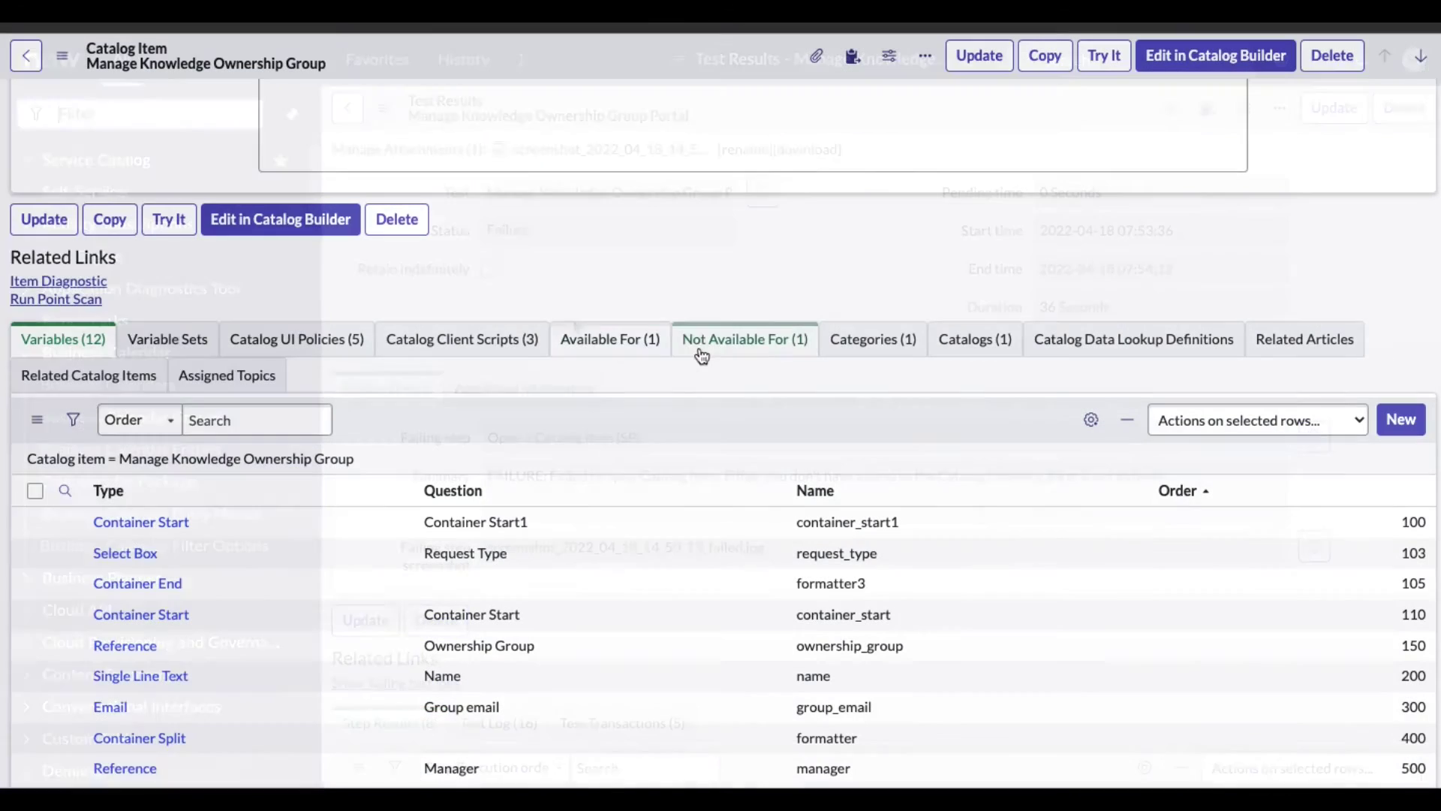
left_click(632, 340)
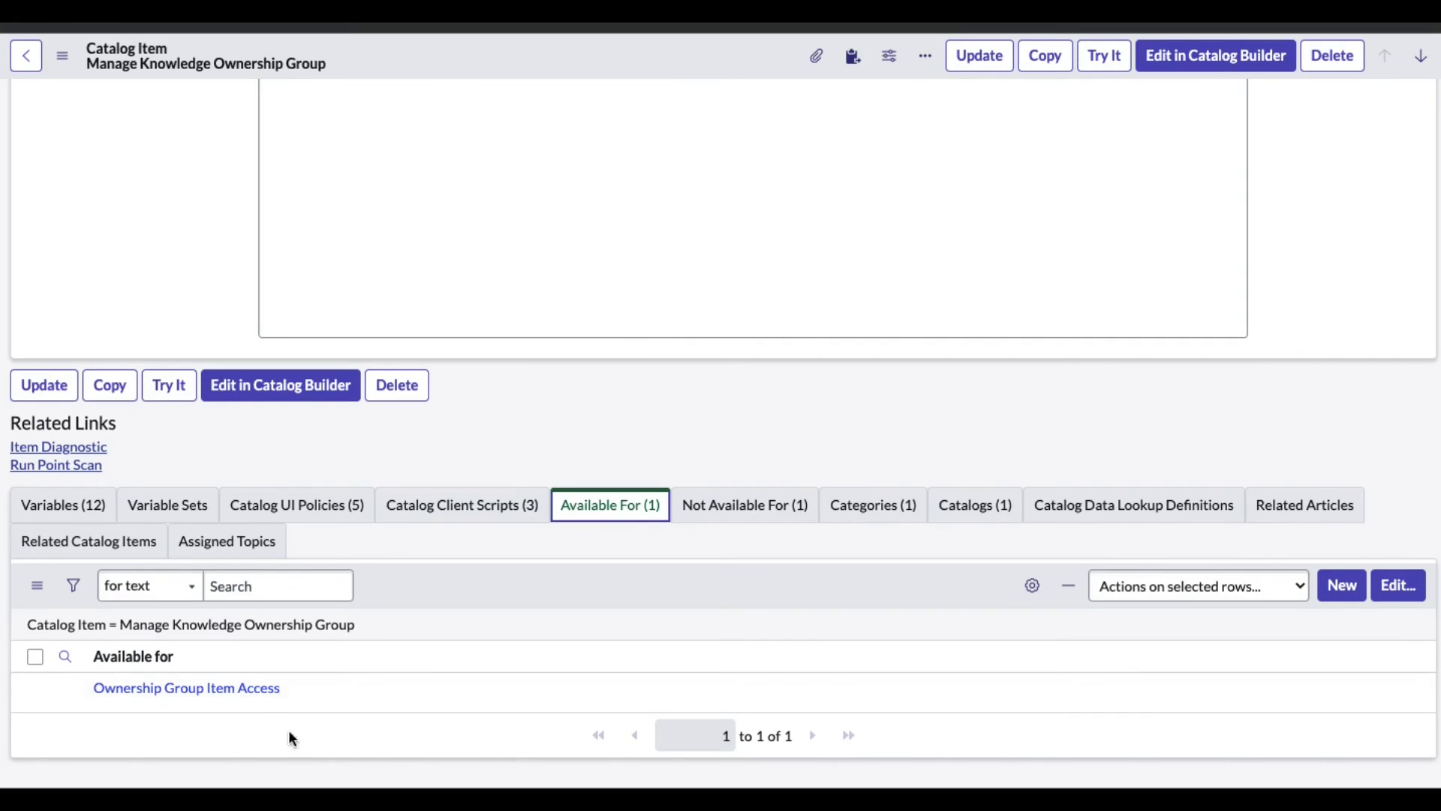
left_click(223, 697)
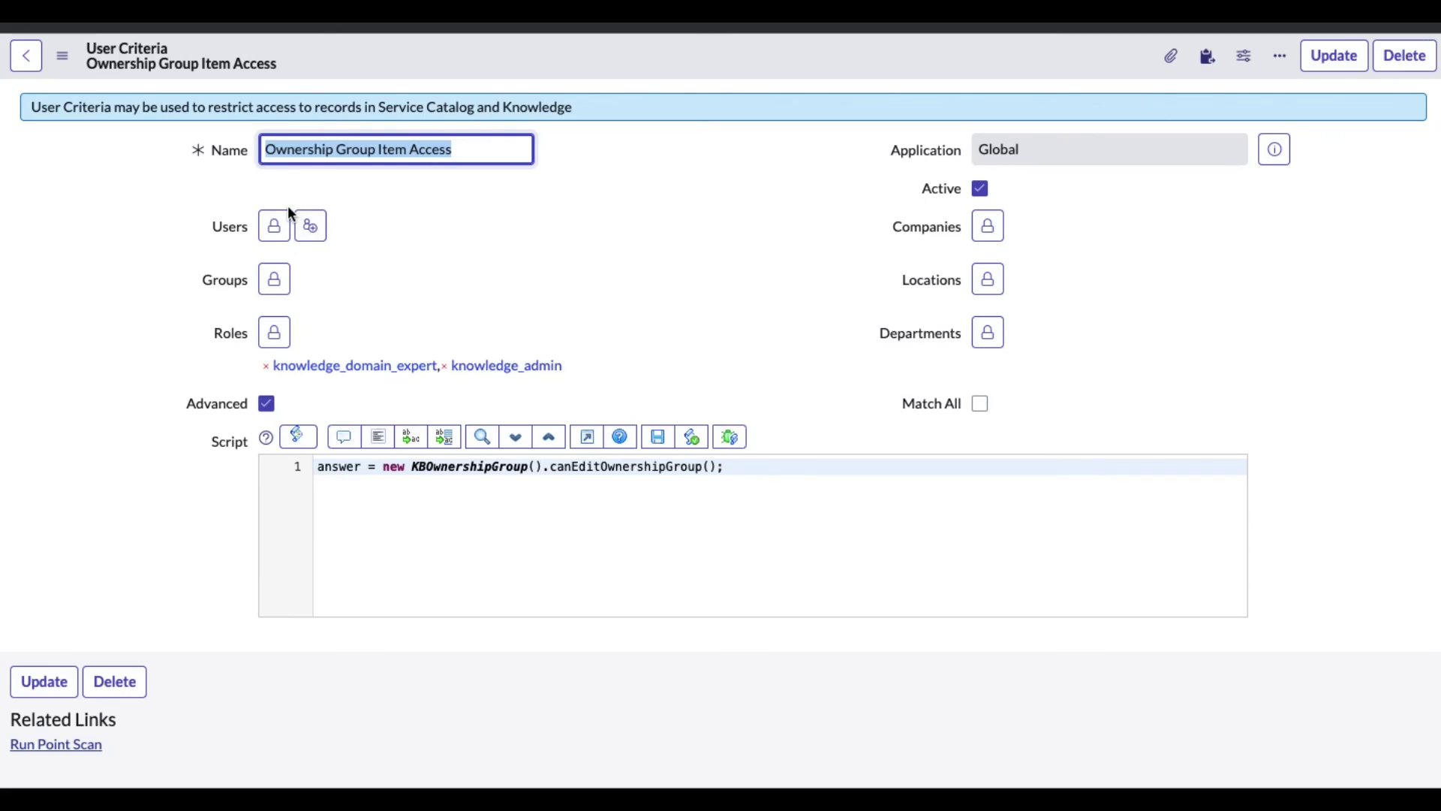
Inspect the KBOwnershipGroup script, then return to the catalog item's Available For list
left_click(490, 470)
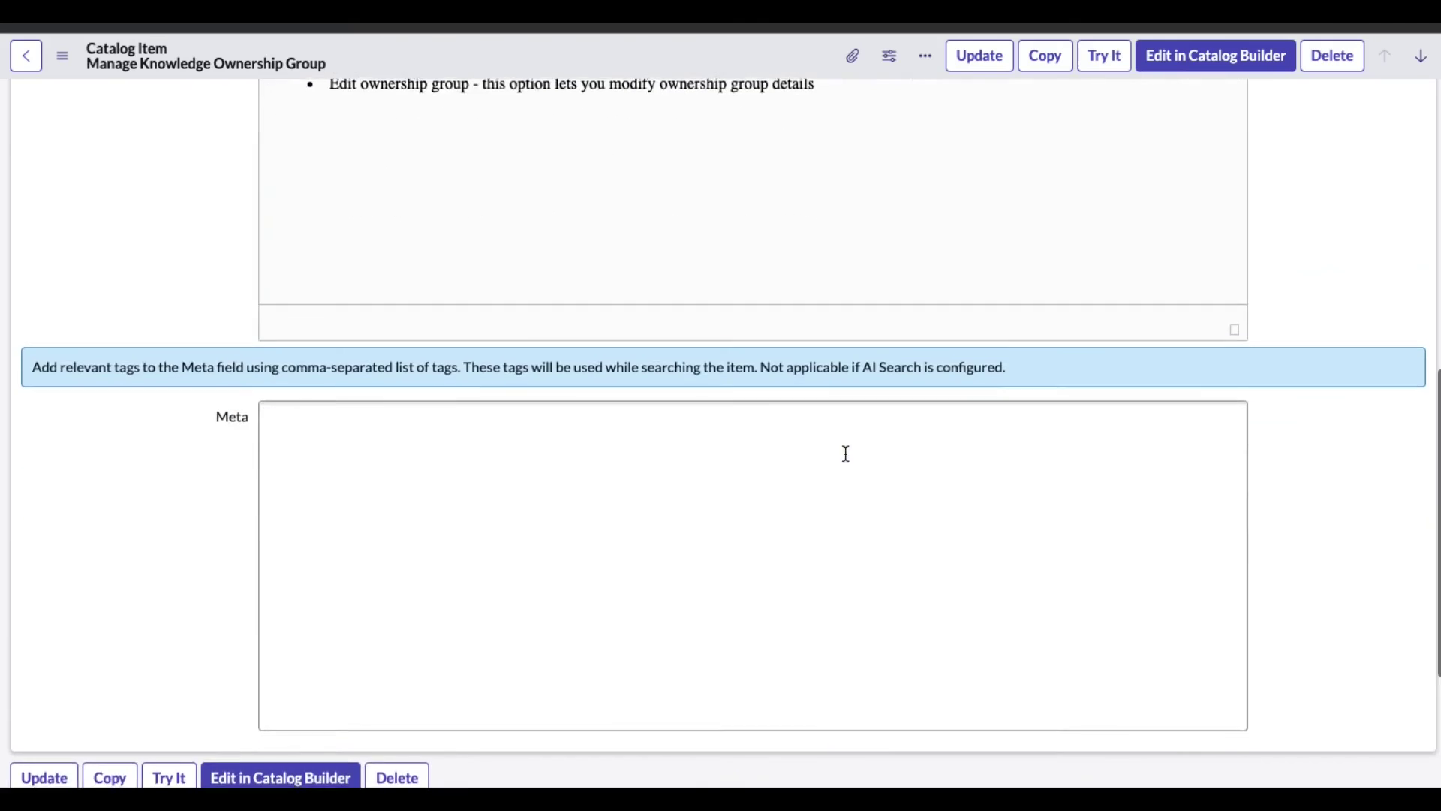
scroll(842, 450, "down", 5)
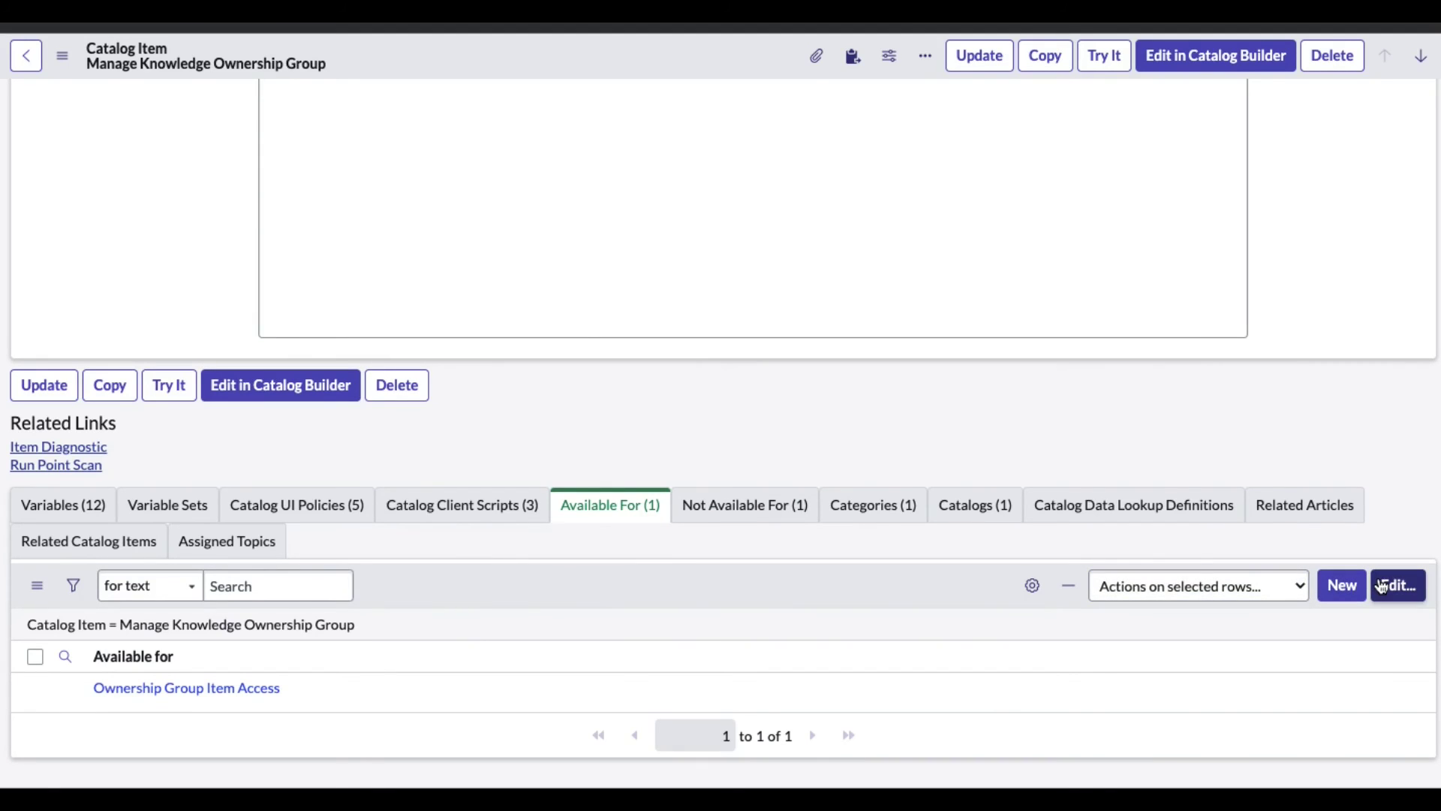
Remove Ownership Group Item Access from the catalog item's Available For list and save it
left_click(1383, 587)
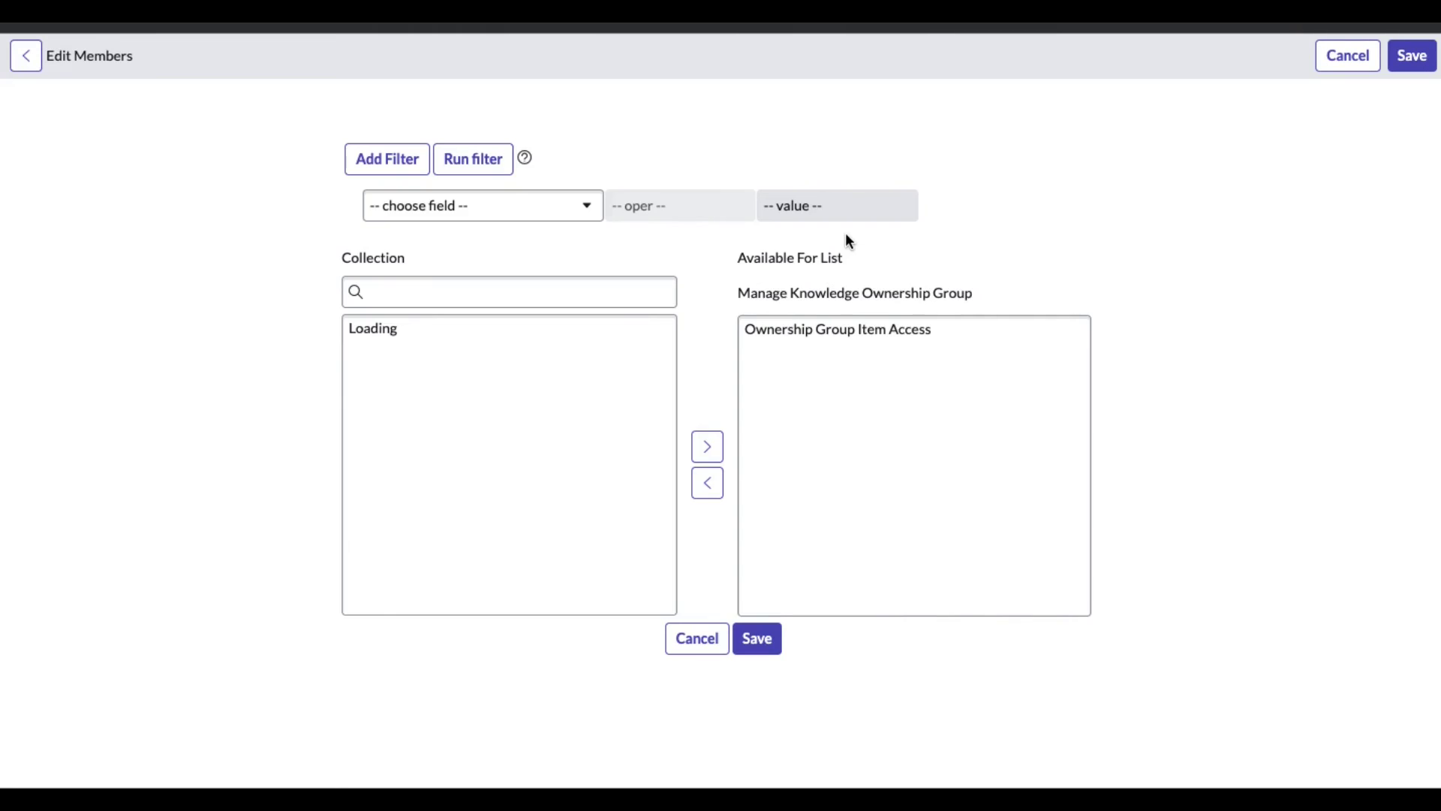
left_click(803, 330)
left_click(707, 483)
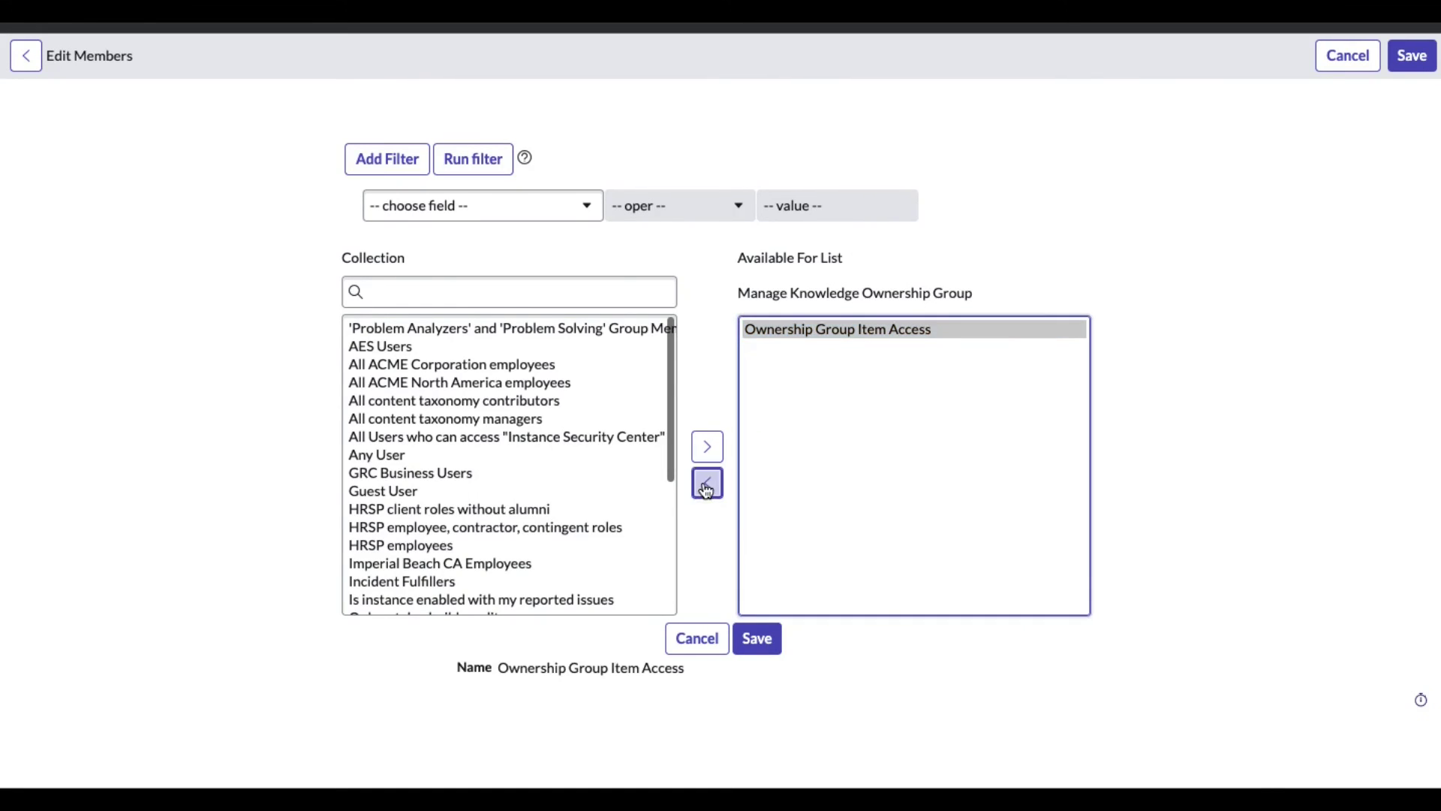
left_click(760, 643)
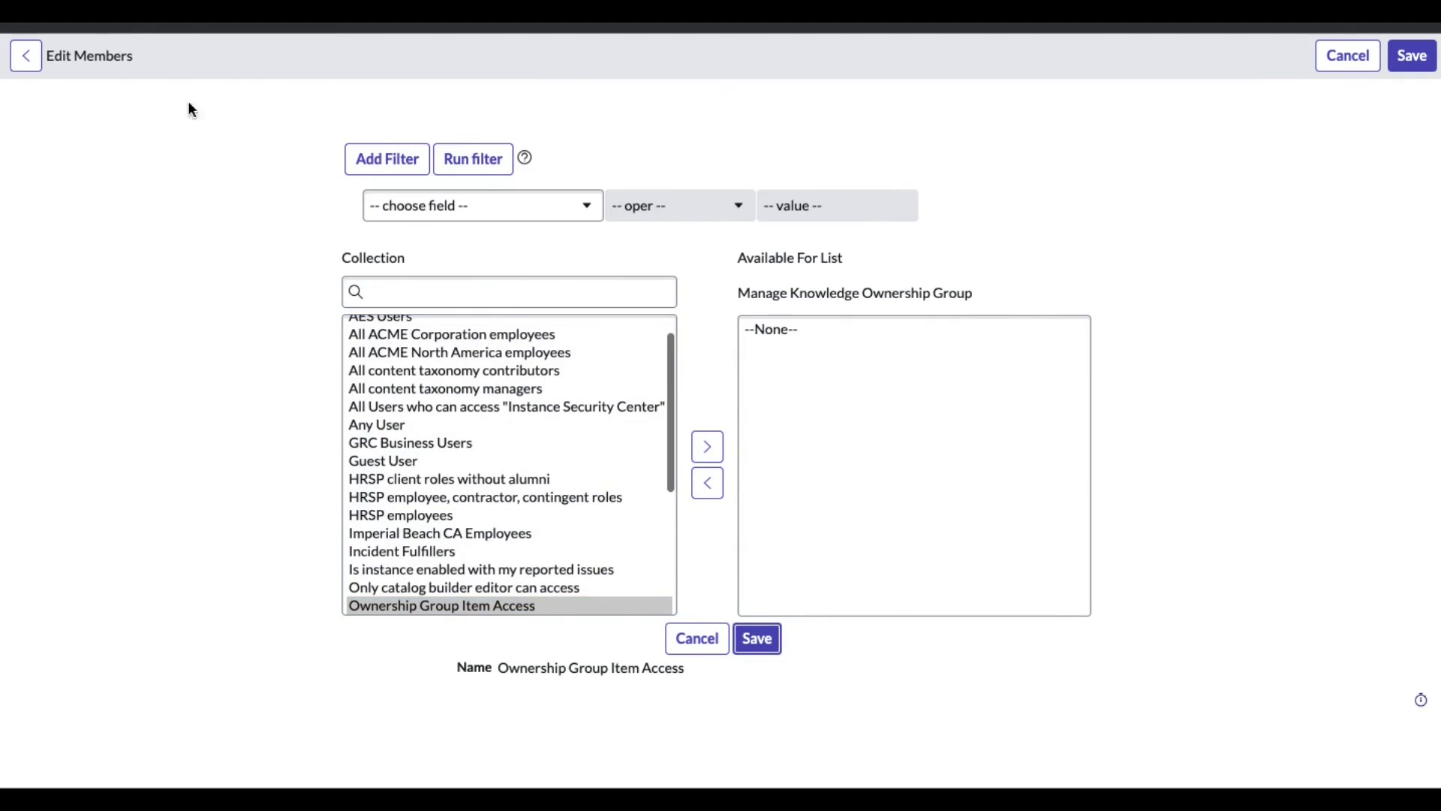
scroll(616, 286, "down", 1)
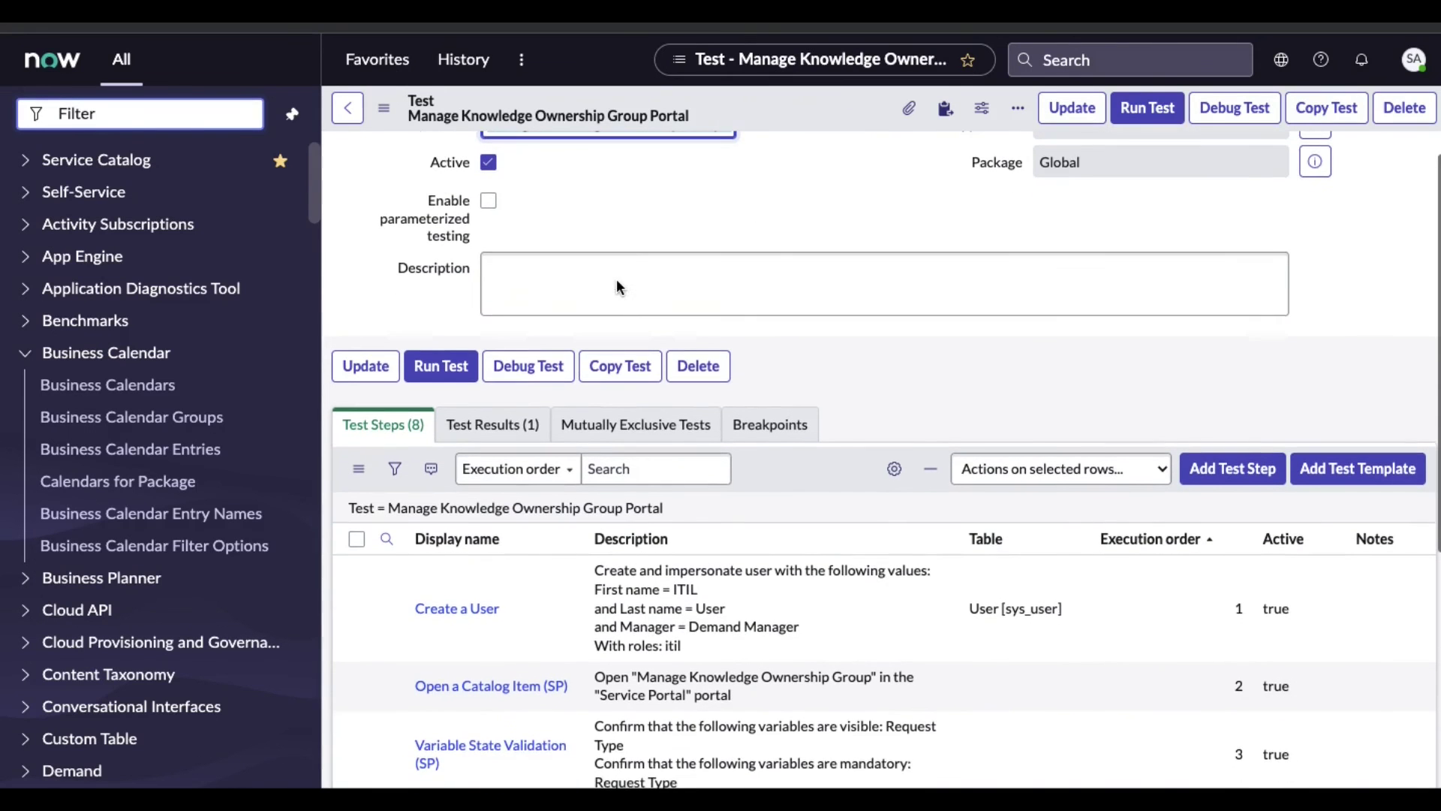
Review the single earlier Failure under Test Results (1), then start a rerun of the test
left_click(518, 430)
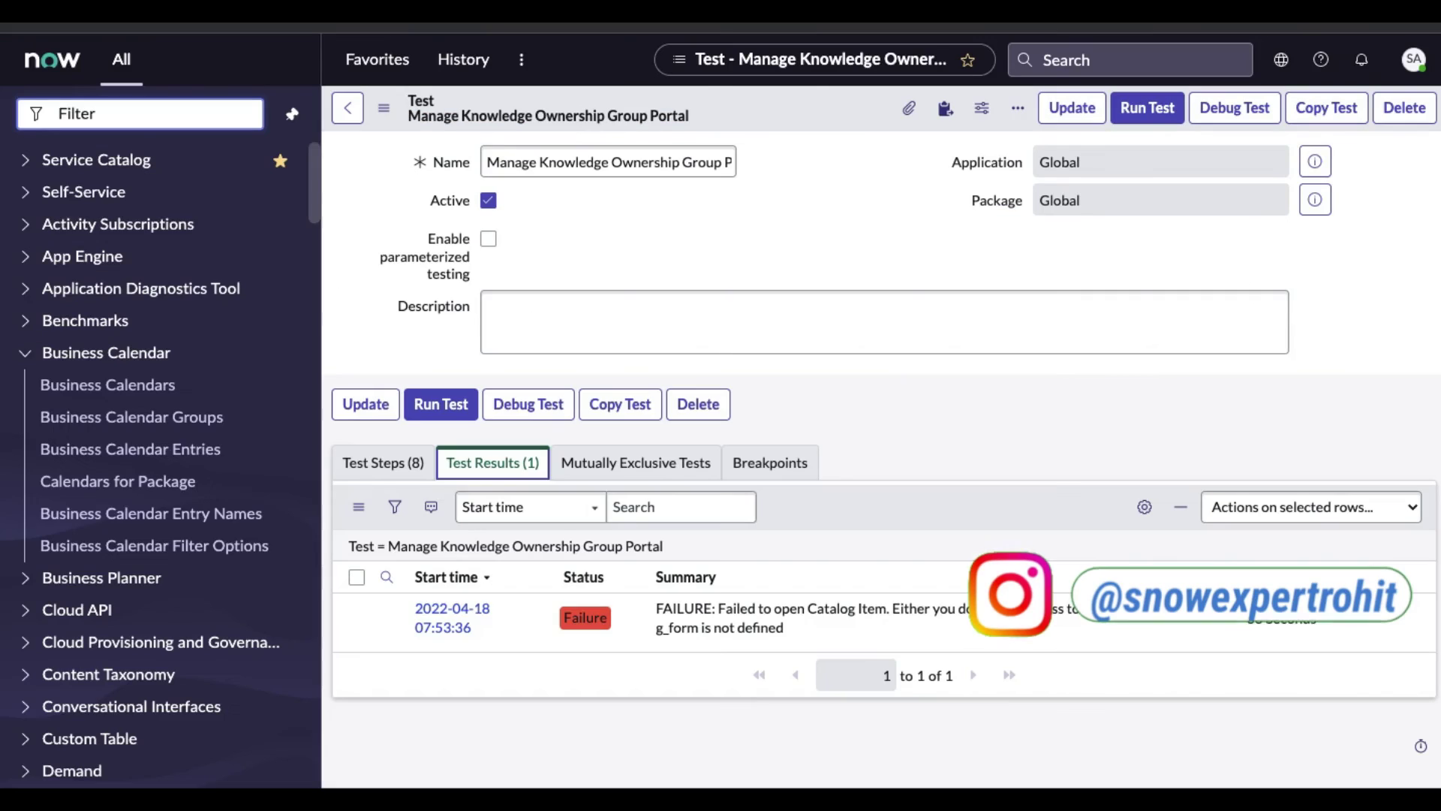
left_click(1138, 113)
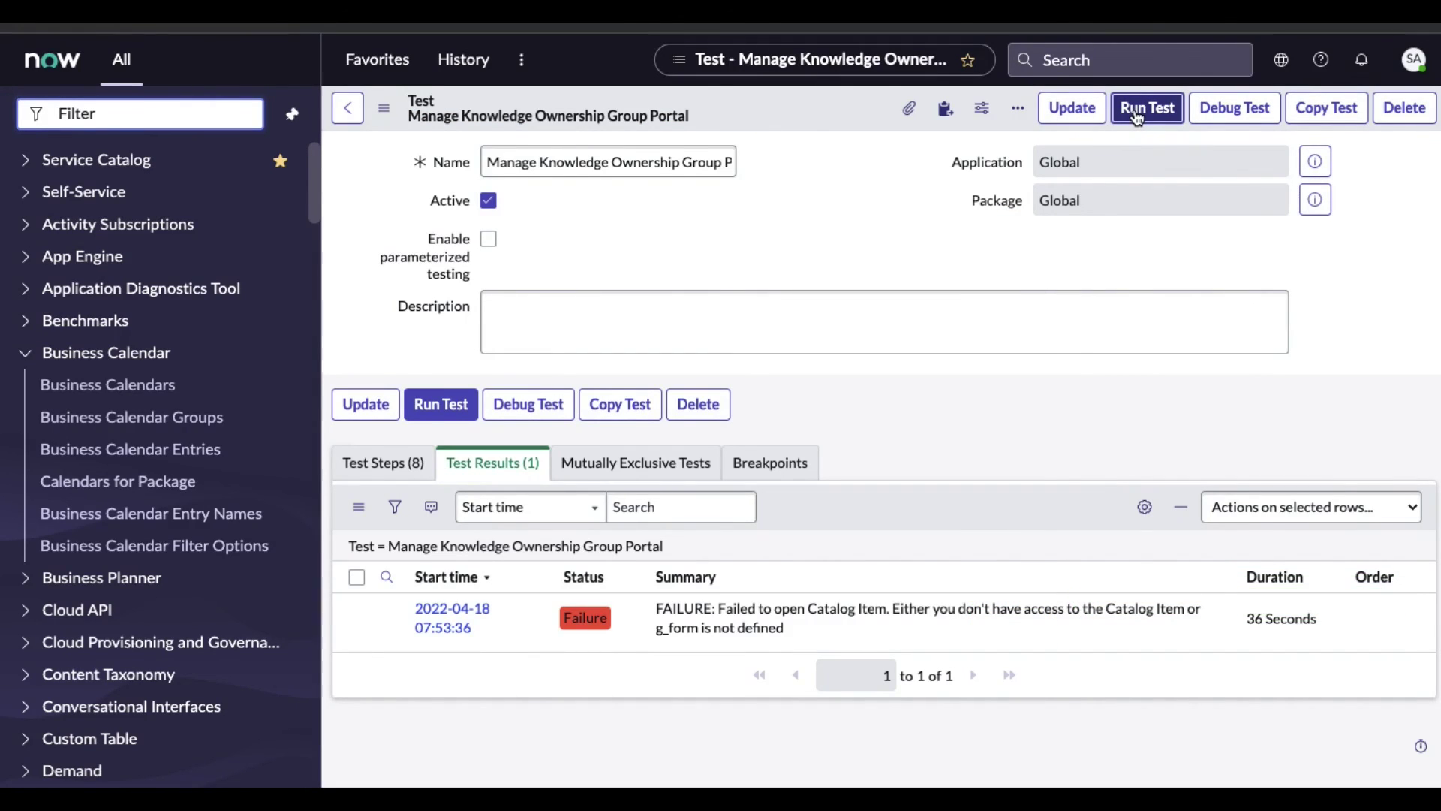
Run the test in a new Client Test Runner and confirm it succeeded 100% in 55 seconds
left_click(1126, 277)
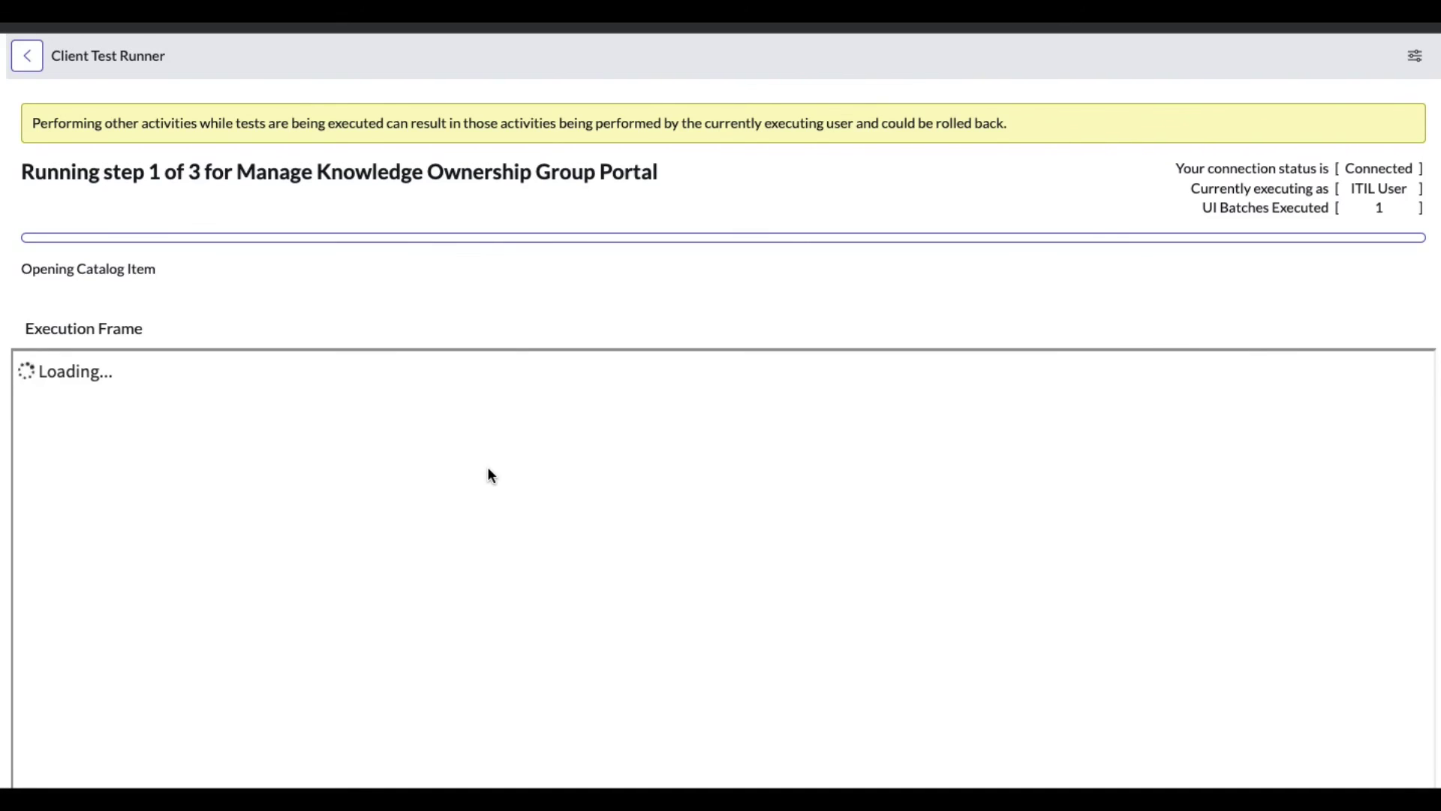
scroll(489, 469, "down", 2)
scroll(488, 469, "down", 3)
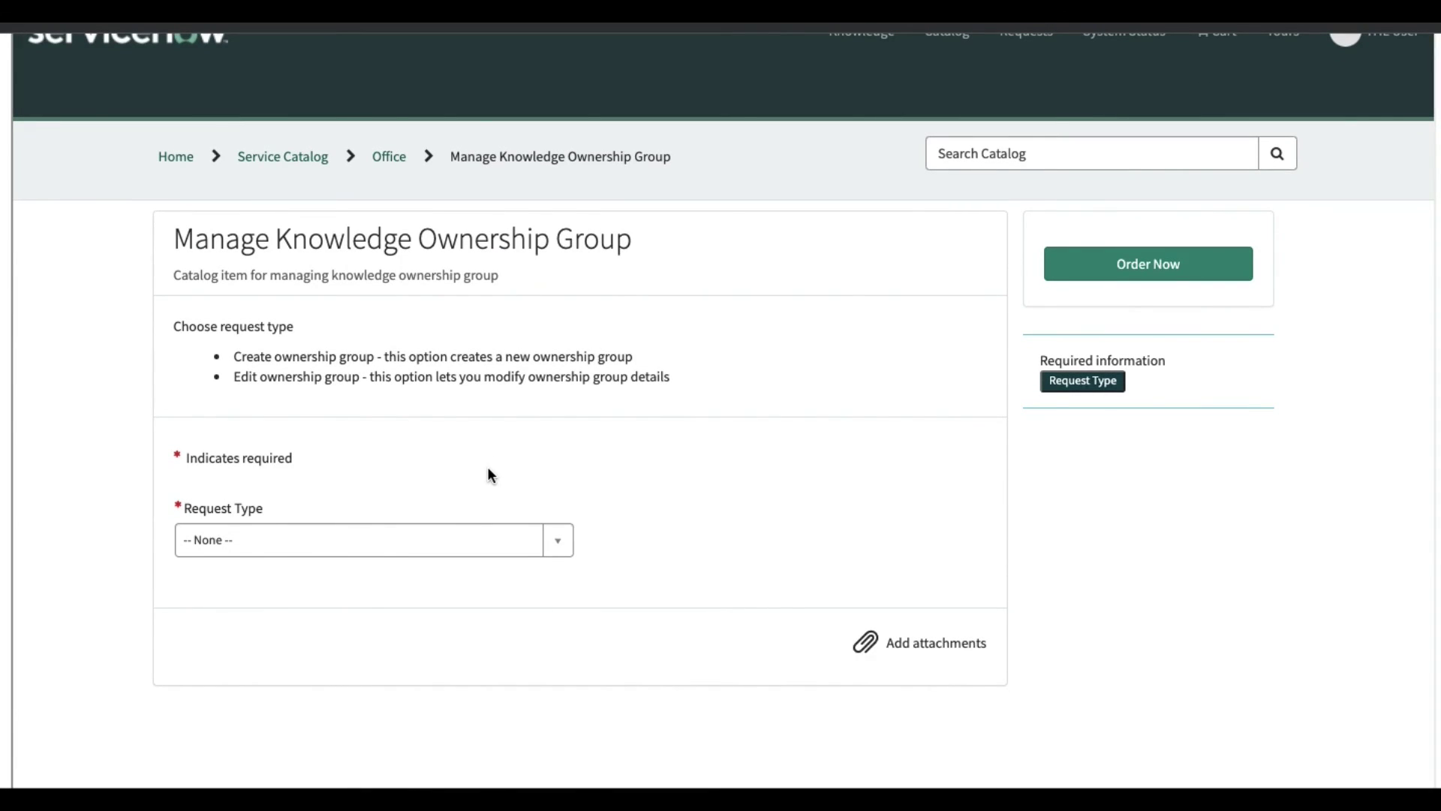
scroll(488, 473, "up", 5)
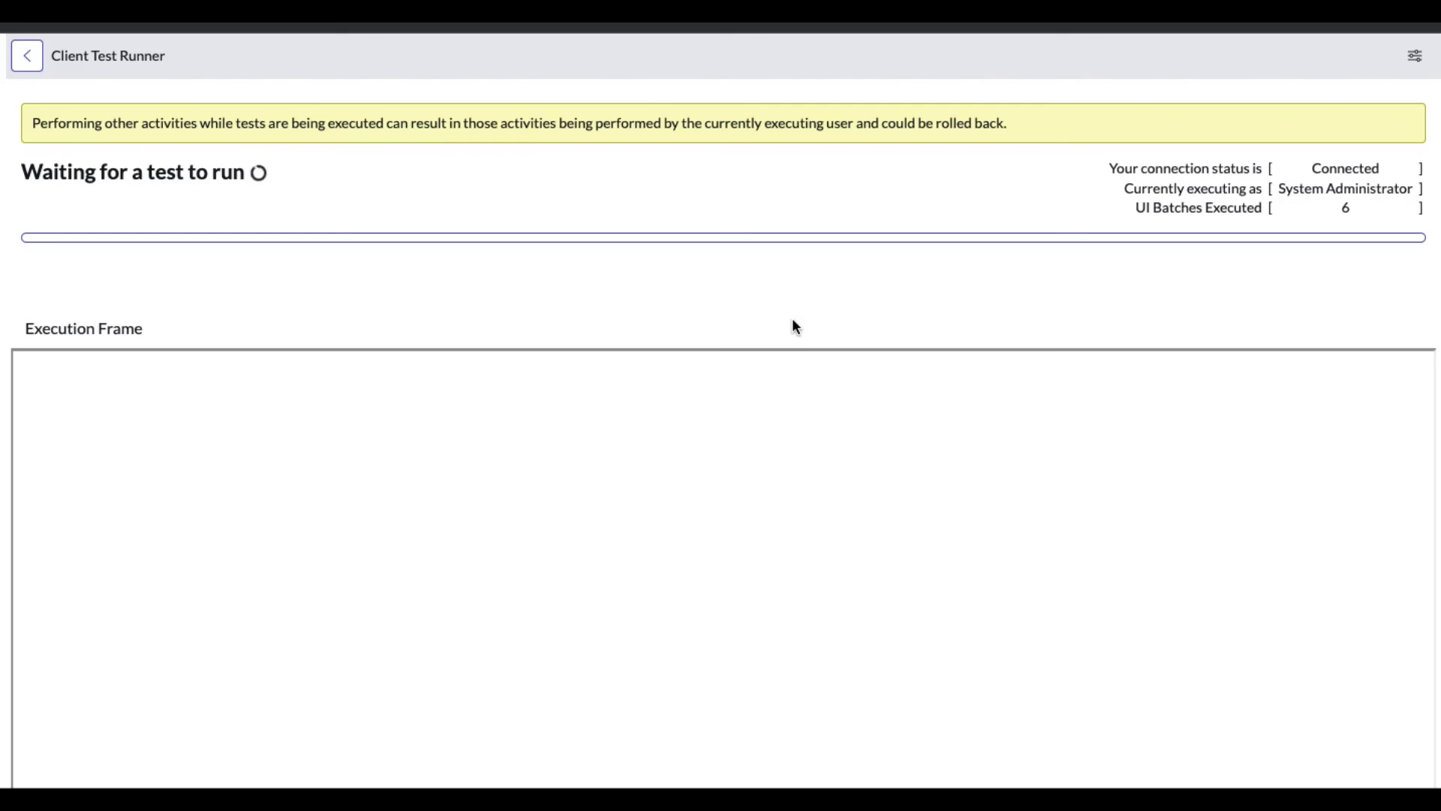
key("ctrl+Tab")
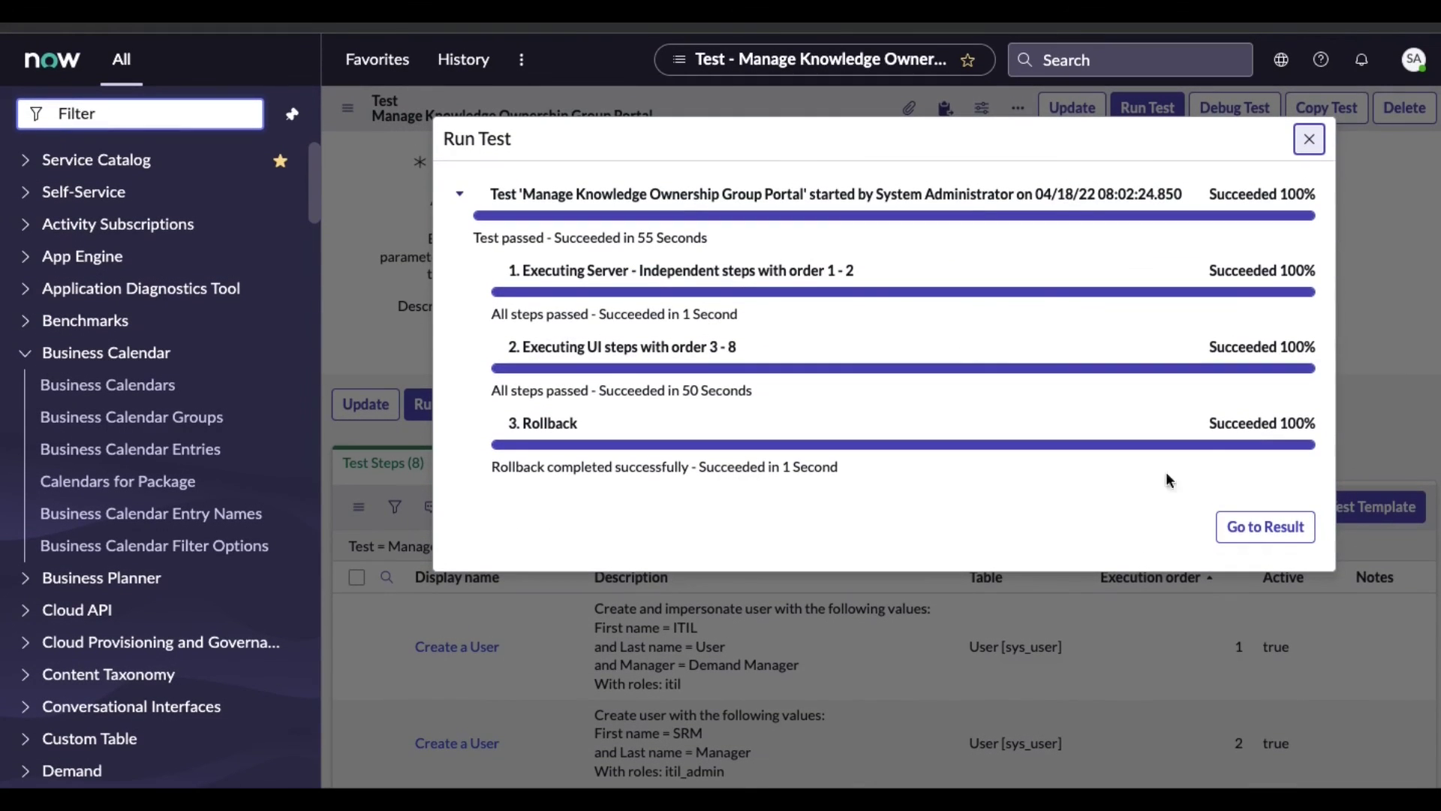
mouse_move(1058, 9)
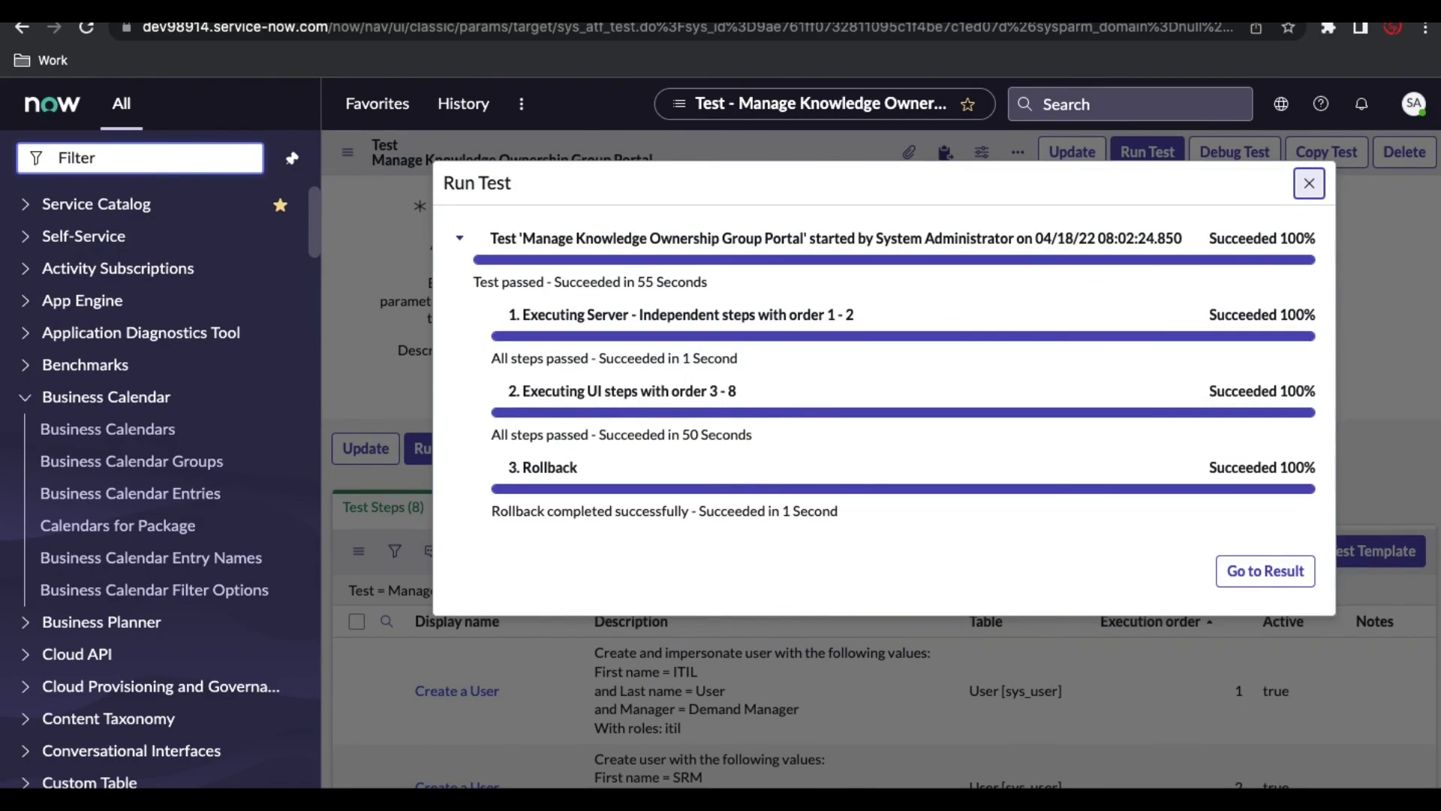